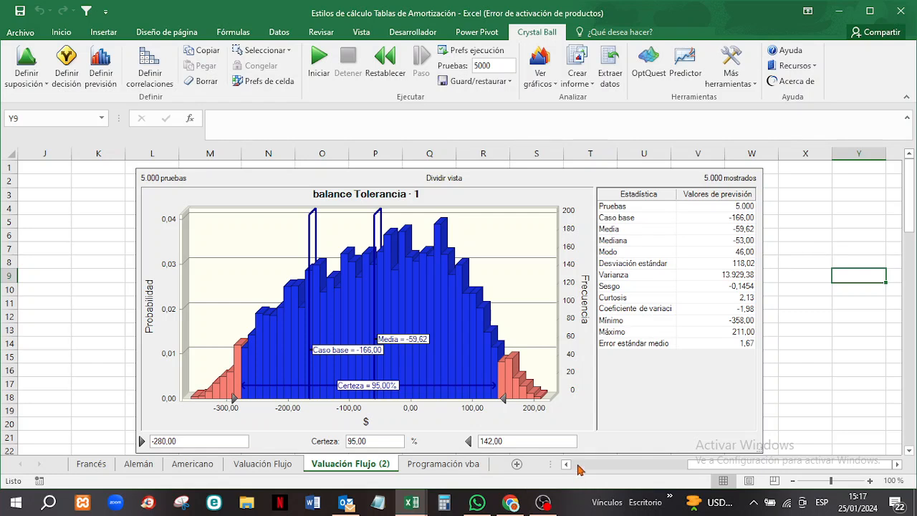
- Review the debtor profile, income and expense inputs, cash flow, output variables and deterministic sensitivity analysis on the Valuación Flujo (2) sheet
left_click(579, 465)
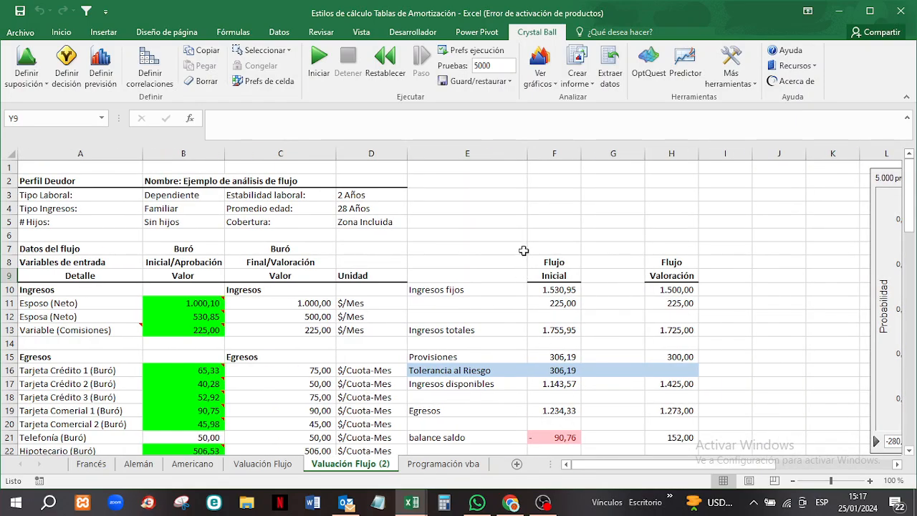
scroll(524, 250, "down", 8)
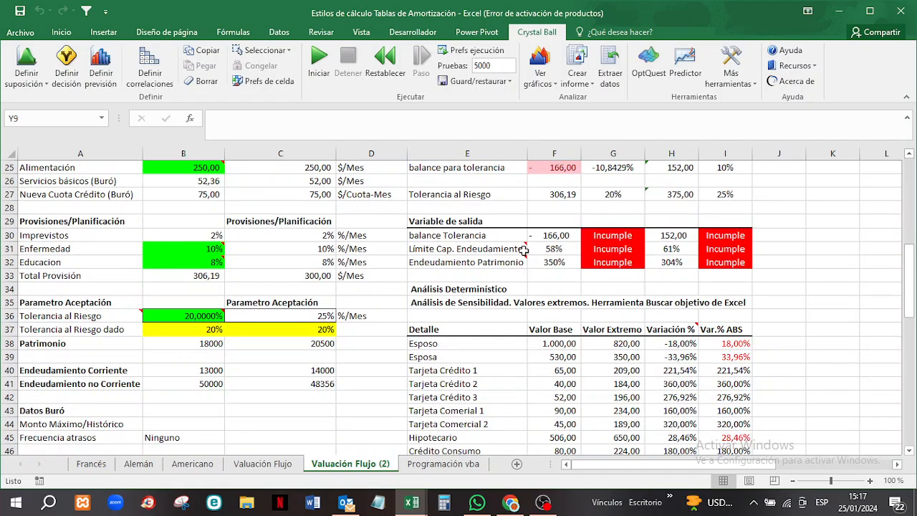
scroll(523, 250, "down", 2)
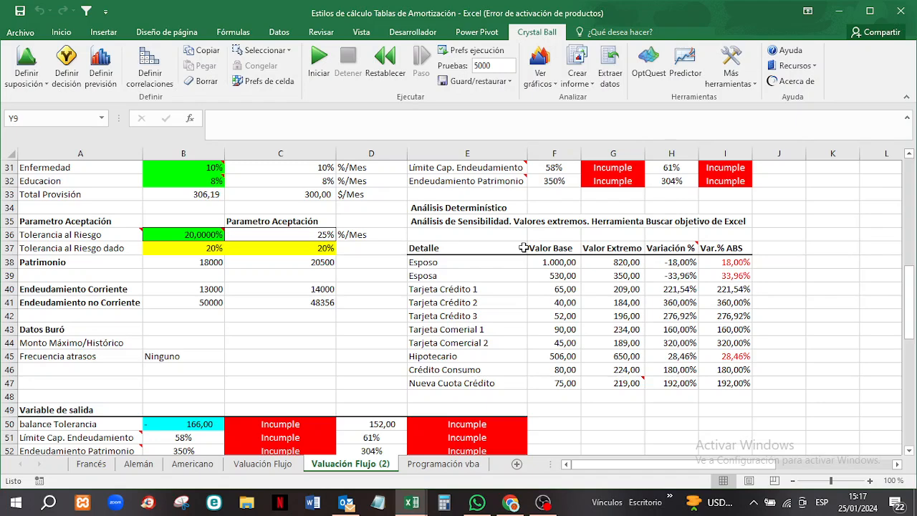
scroll(523, 247, "down", 5)
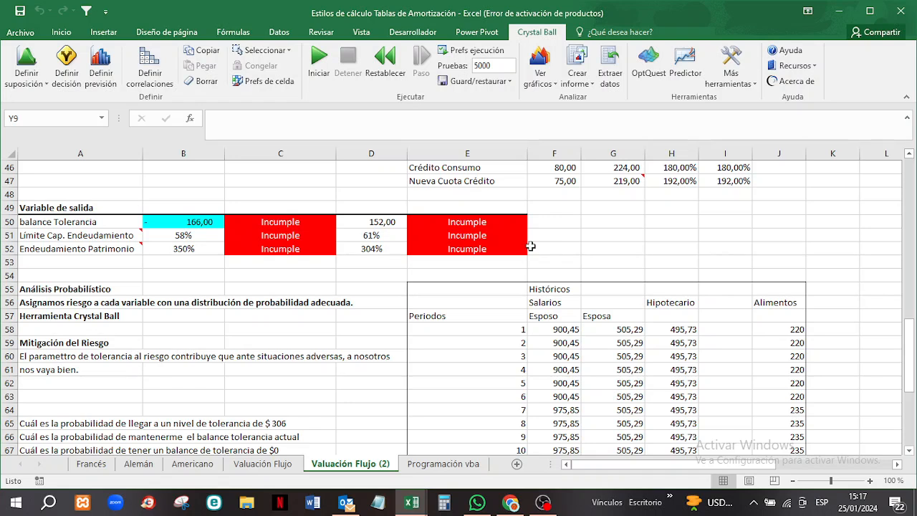
scroll(598, 244, "up", 5)
scroll(598, 244, "up", 10)
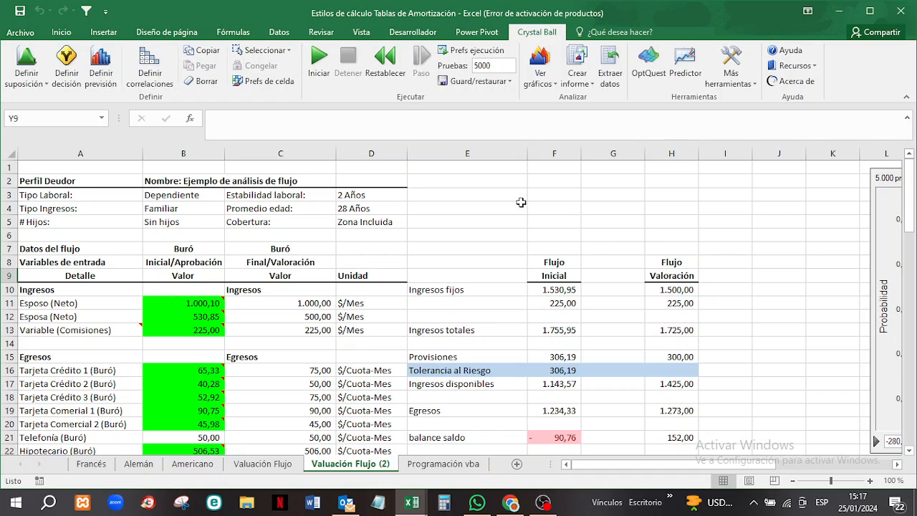
scroll(521, 202, "down", 7)
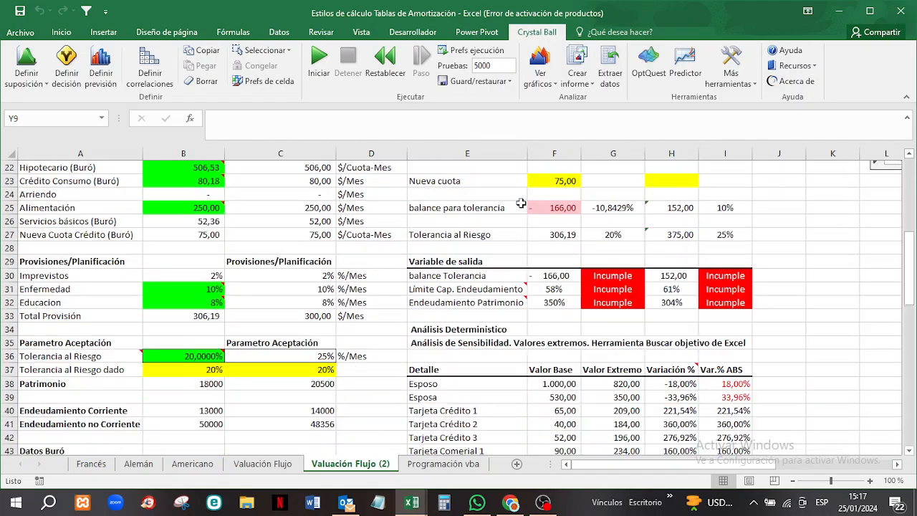
mouse_move(166, 357)
scroll(518, 252, "up", 4)
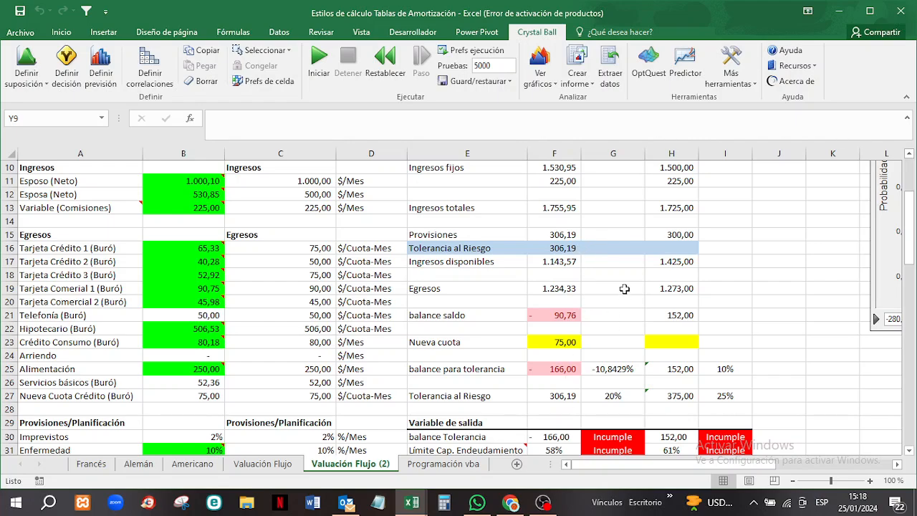
scroll(624, 288, "down", 3)
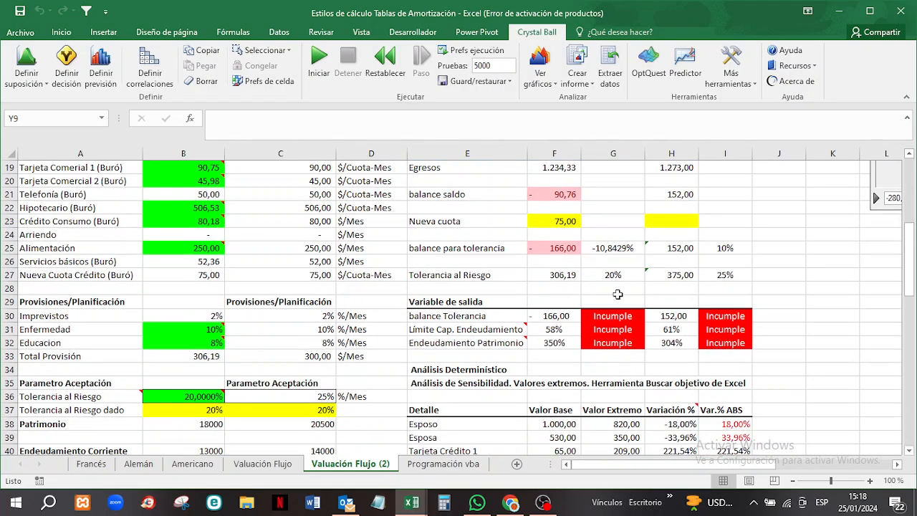
- Examine the risk tolerance parameter, the comment on Endeudamiento Patrimonio, the sensitivity table, and the Análisis Probabilístico and Mitigación del Riesgo sections
mouse_move(195, 390)
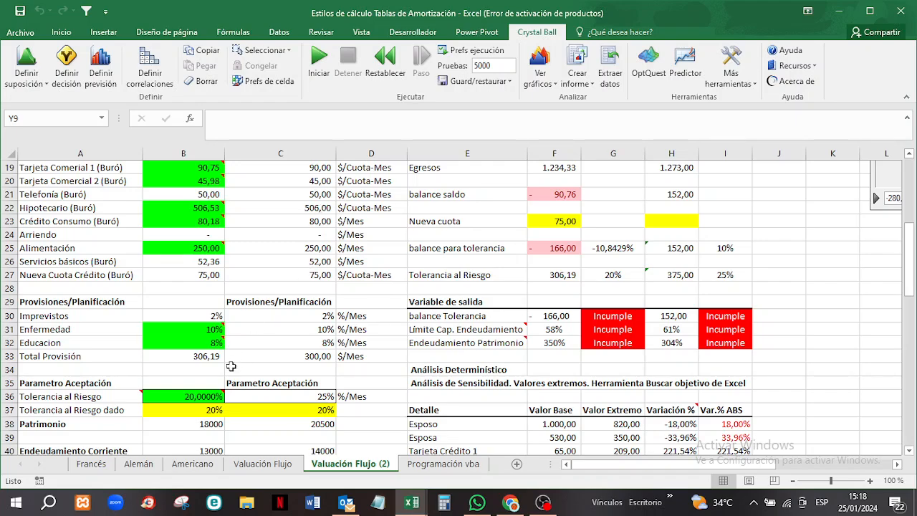
scroll(508, 222, "down", 3)
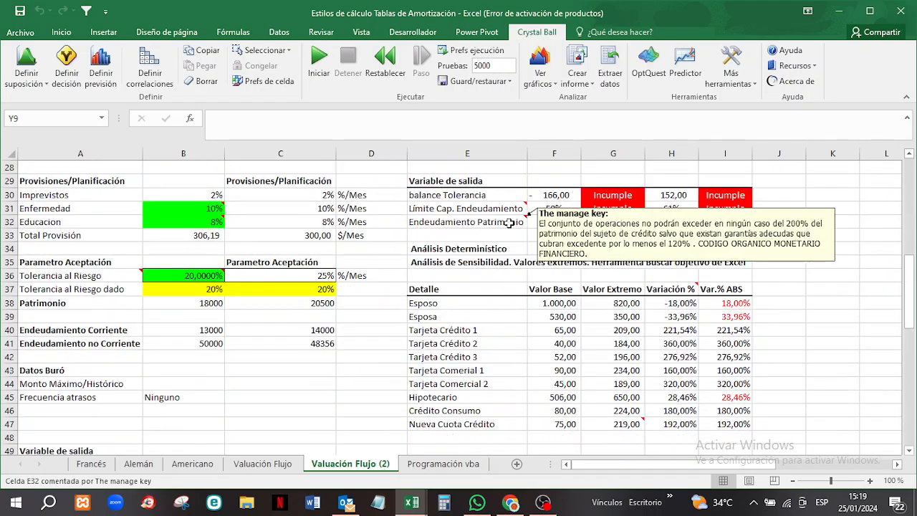
mouse_move(499, 228)
scroll(462, 269, "down", 5)
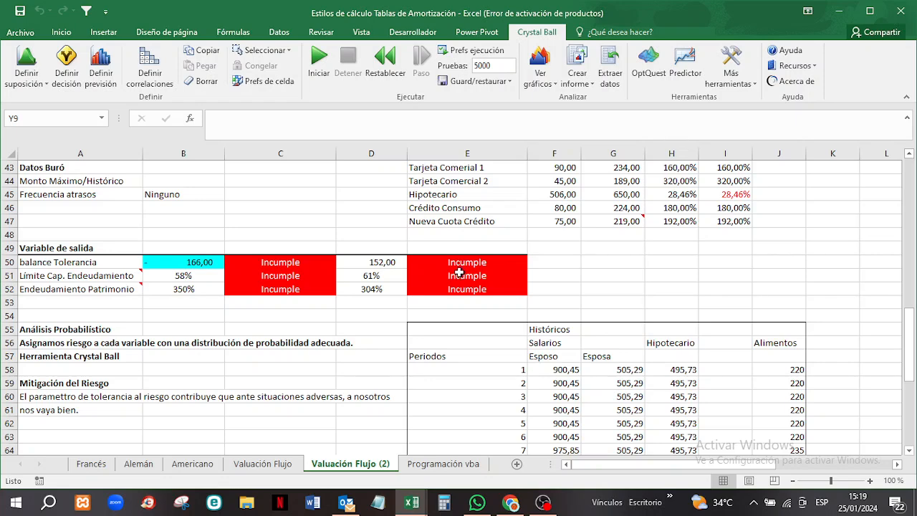
scroll(459, 273, "down", 1)
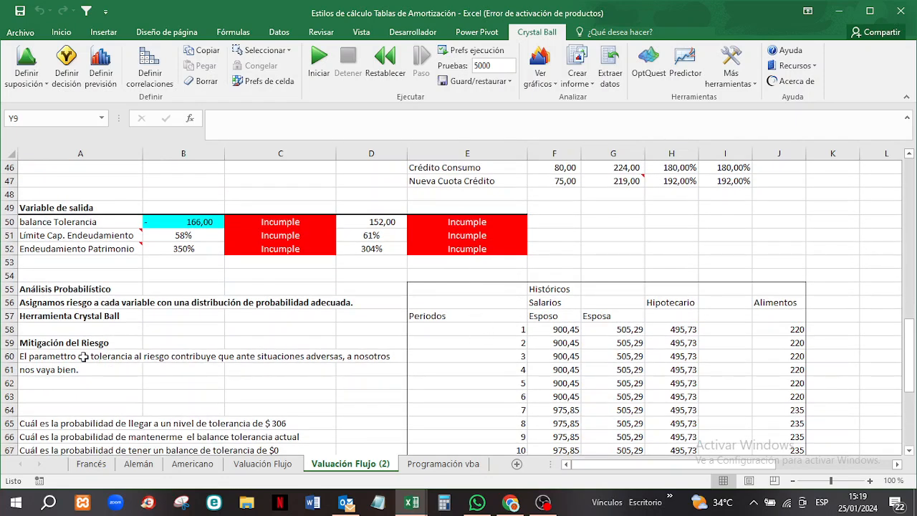
left_click(45, 343)
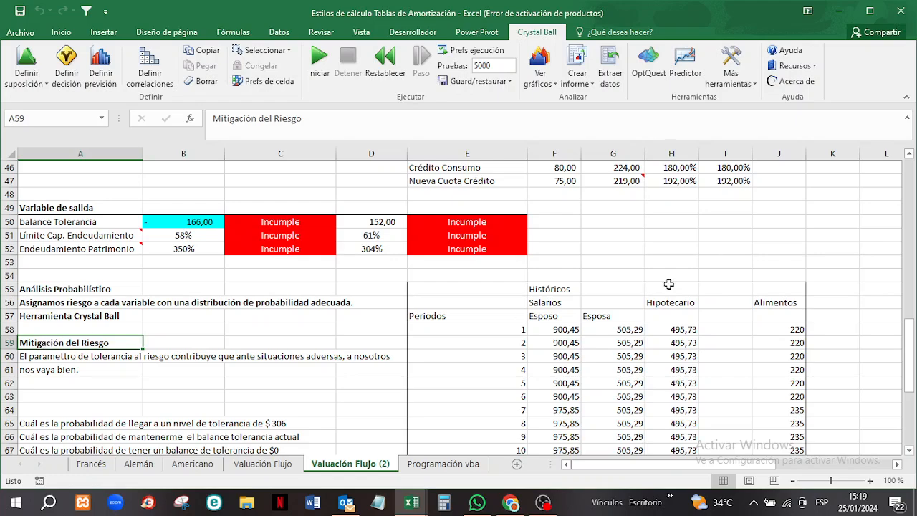
scroll(668, 271, "up", 4)
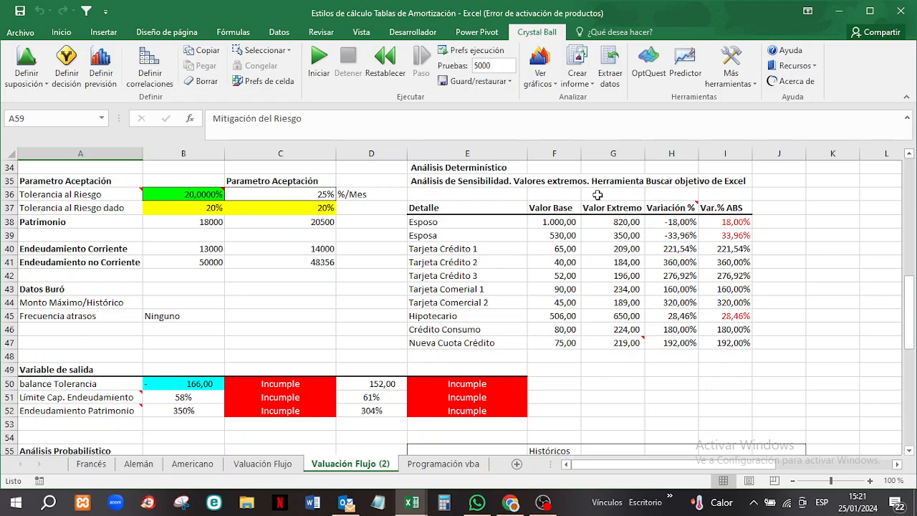
scroll(597, 195, "down", 5)
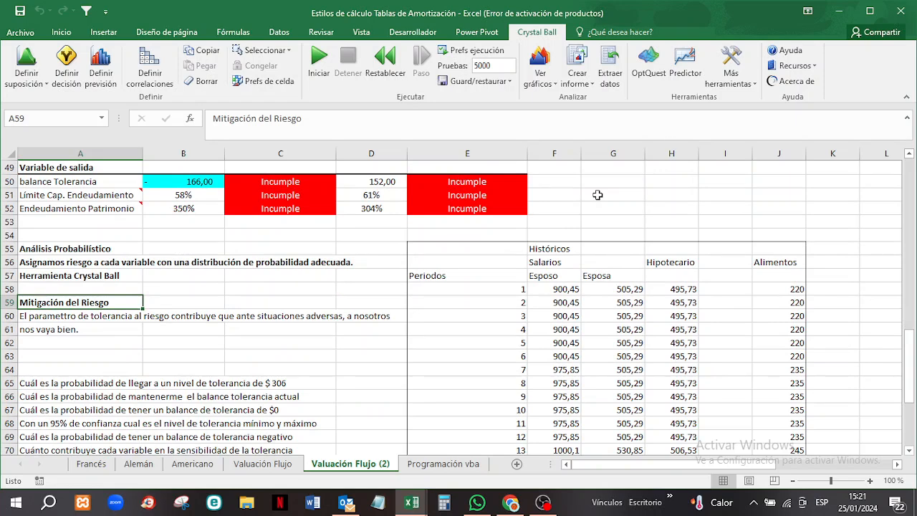
scroll(598, 195, "up", 6)
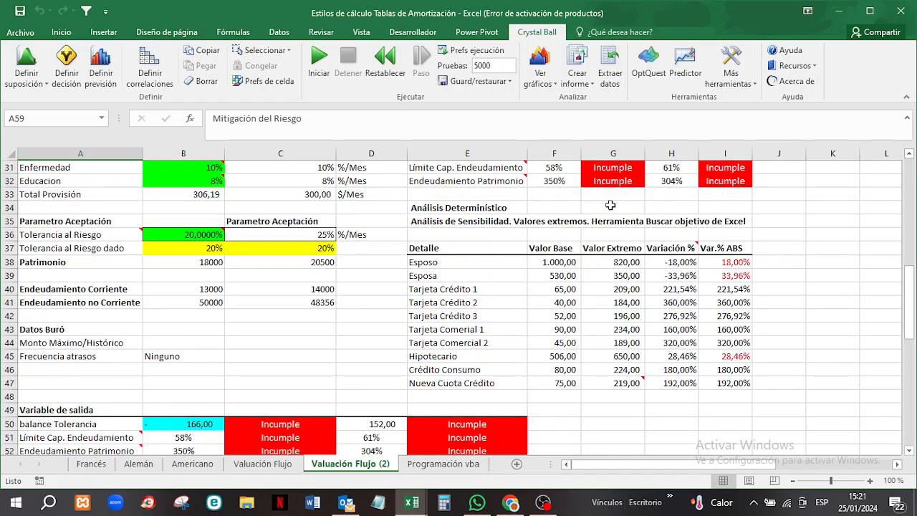
scroll(603, 200, "down", 4)
scroll(610, 205, "down", 2)
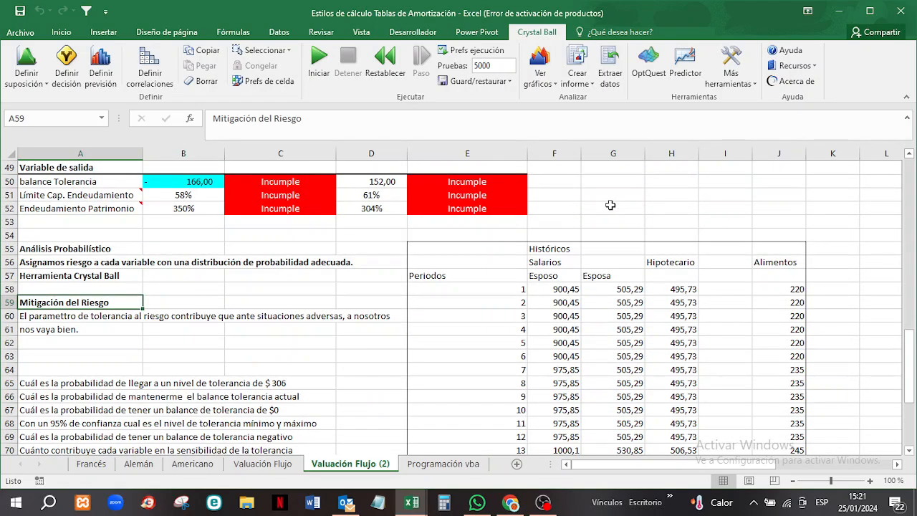
scroll(611, 205, "up", 3)
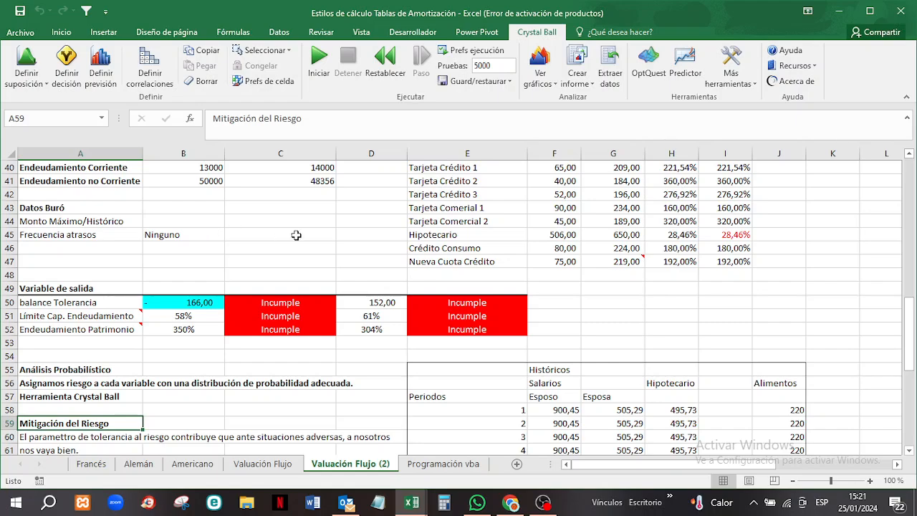
- Set the initial/approval Tolerancia al Riesgo in cell B36 to 0%
scroll(339, 222, "up", 2)
scroll(340, 222, "up", 4)
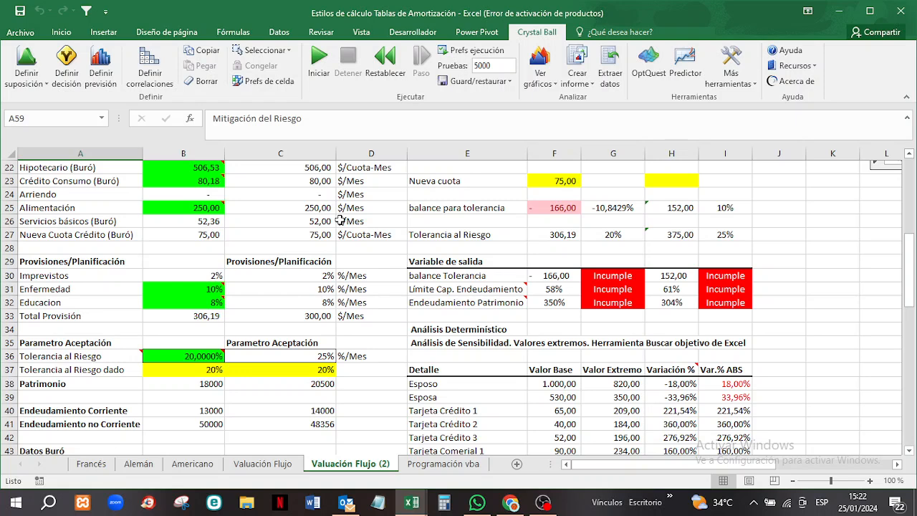
left_click(199, 356)
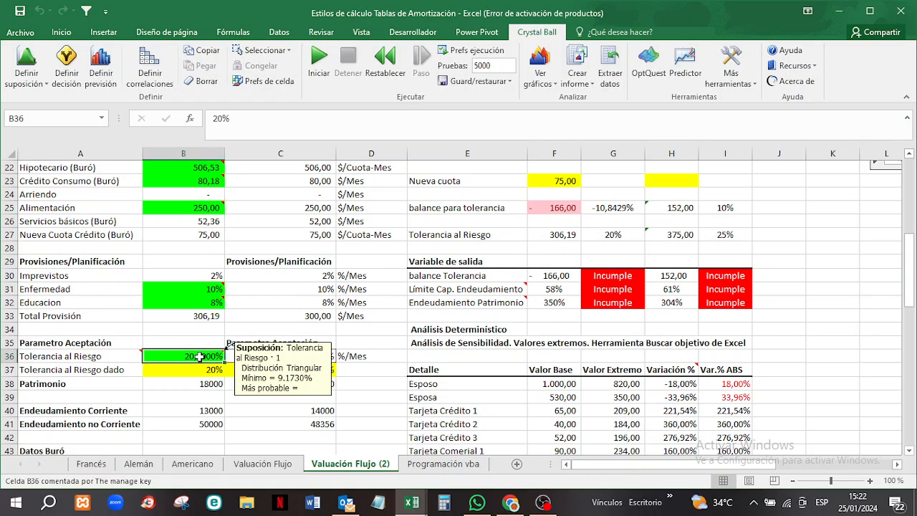
type("0")
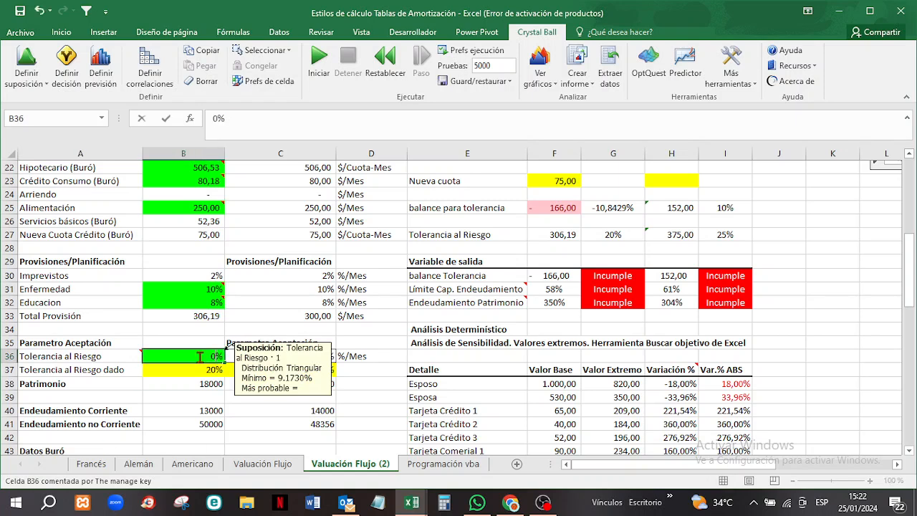
key("Return")
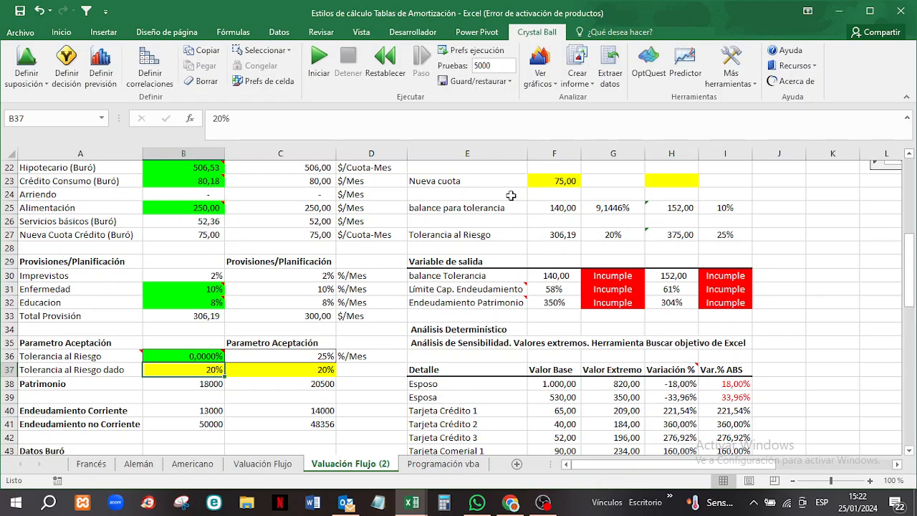
- Check the initial flow without risk tolerance, and set Tolerancia al Riesgo in cell B36 to 20%
scroll(513, 216, "up", 5)
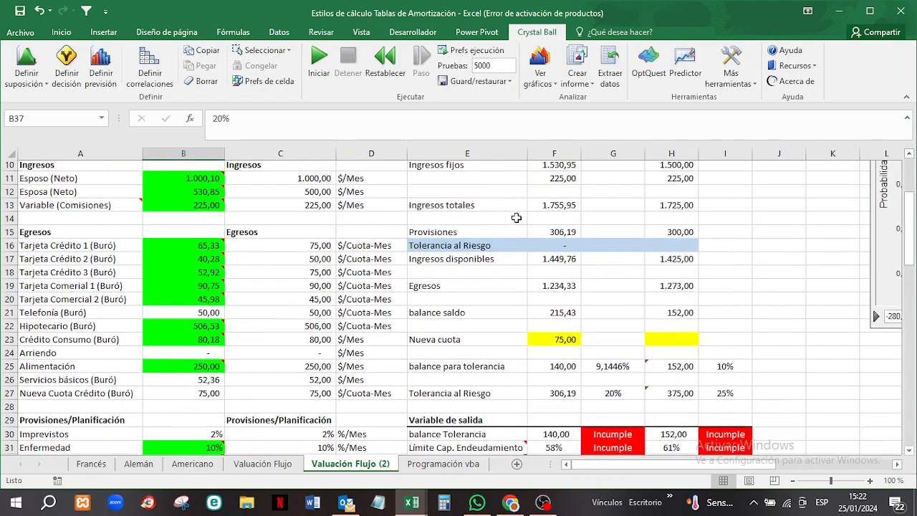
scroll(515, 217, "down", 1)
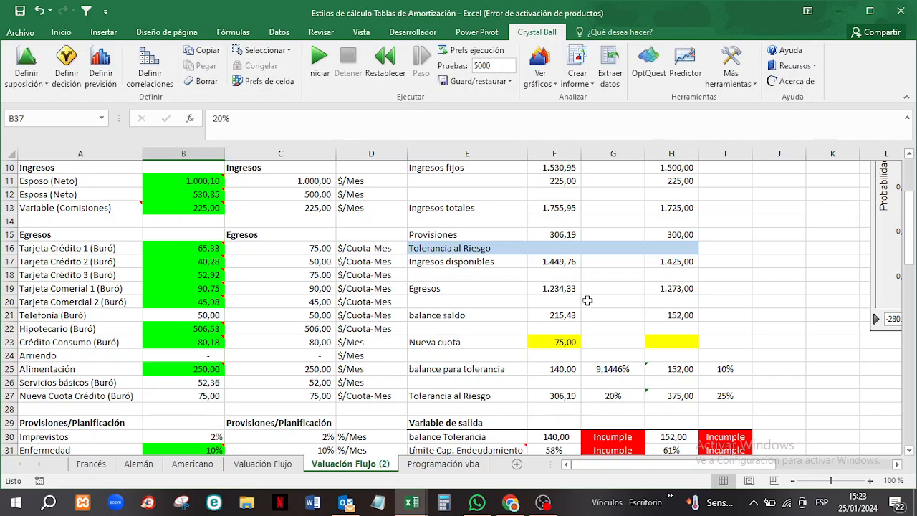
scroll(587, 300, "down", 3)
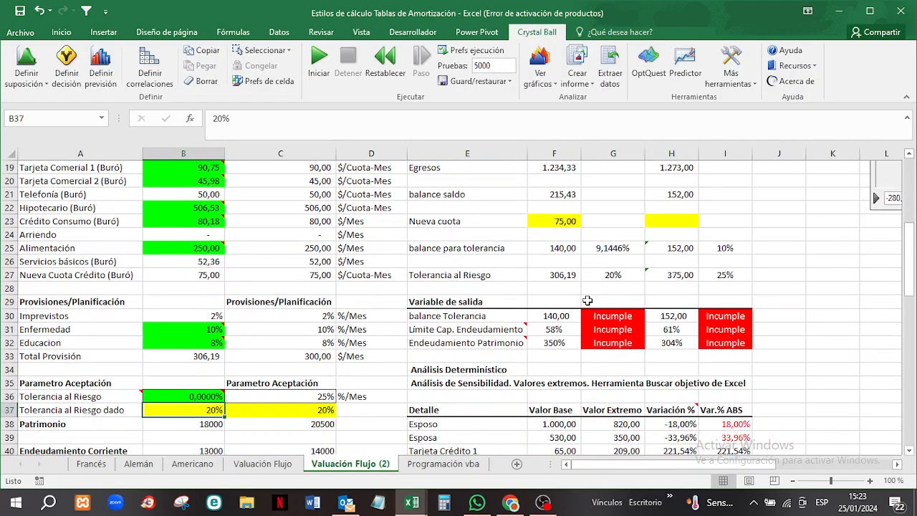
mouse_move(204, 392)
left_click(216, 395)
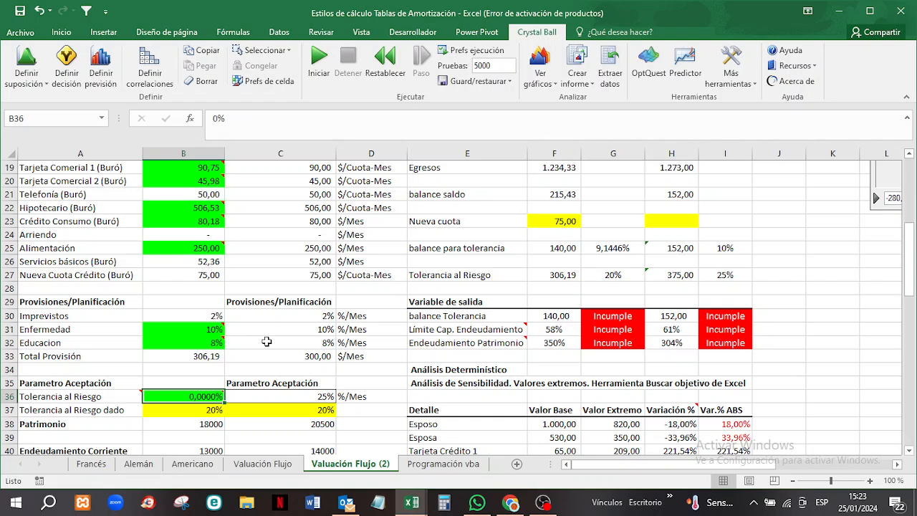
type("20")
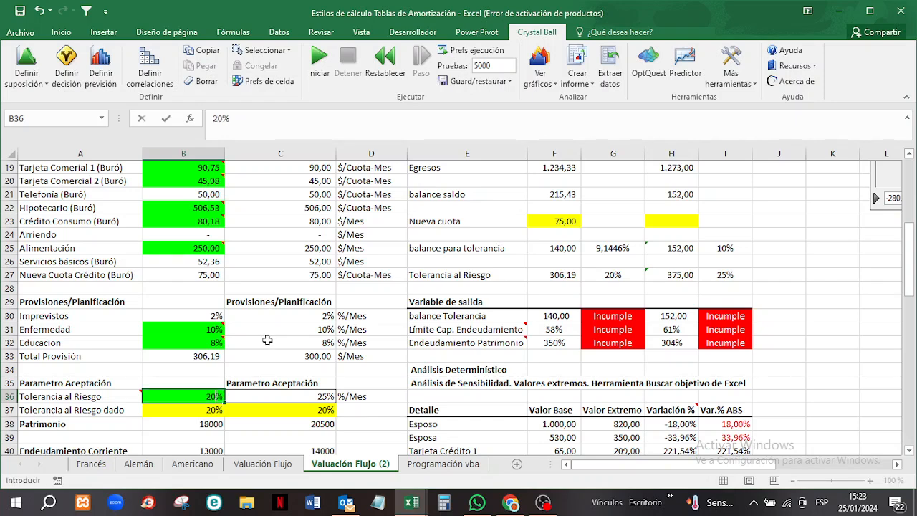
key("Return")
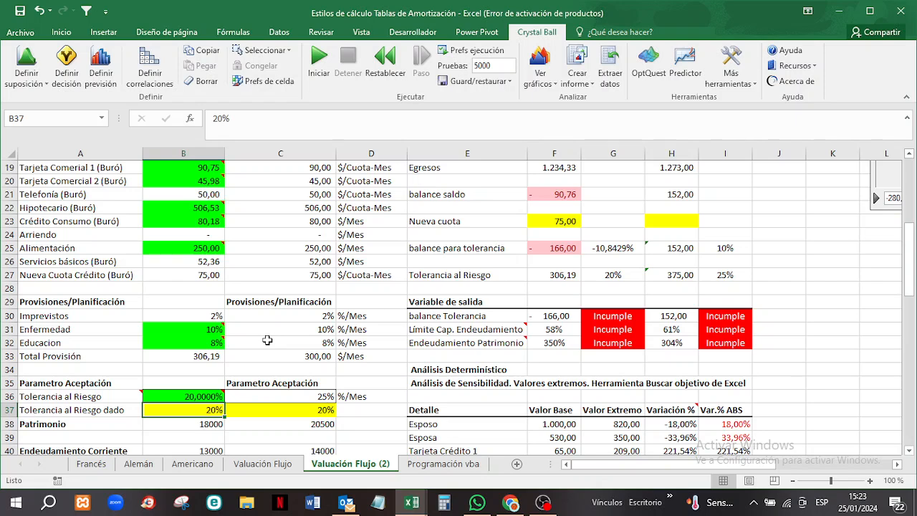
- Set Tolerancia al Riesgo in cell B36 back to 0%
left_click(201, 396)
double_click(200, 396)
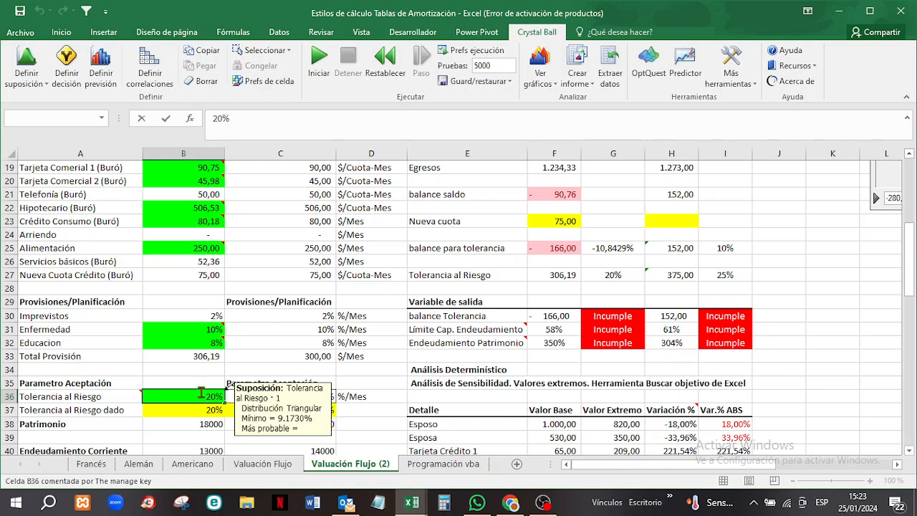
left_click(198, 384)
left_click(194, 398)
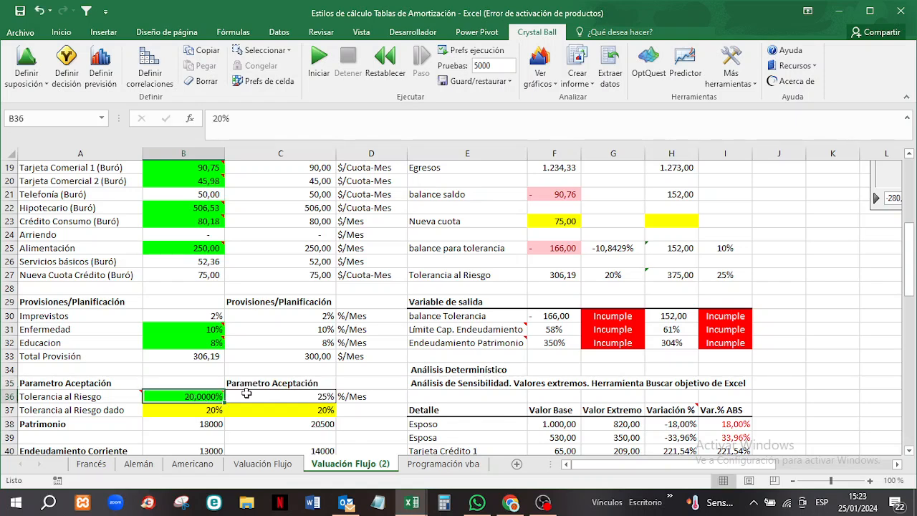
type("0")
key("Return")
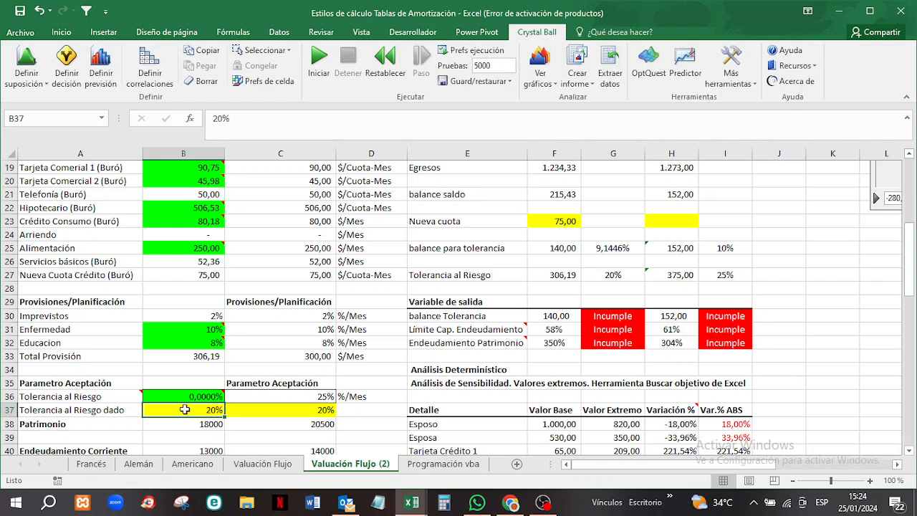
- Set Tolerancia al Riesgo in cell B36 to 9,1446%, matching the percentage beside the initial balance para tolerancia
mouse_move(204, 396)
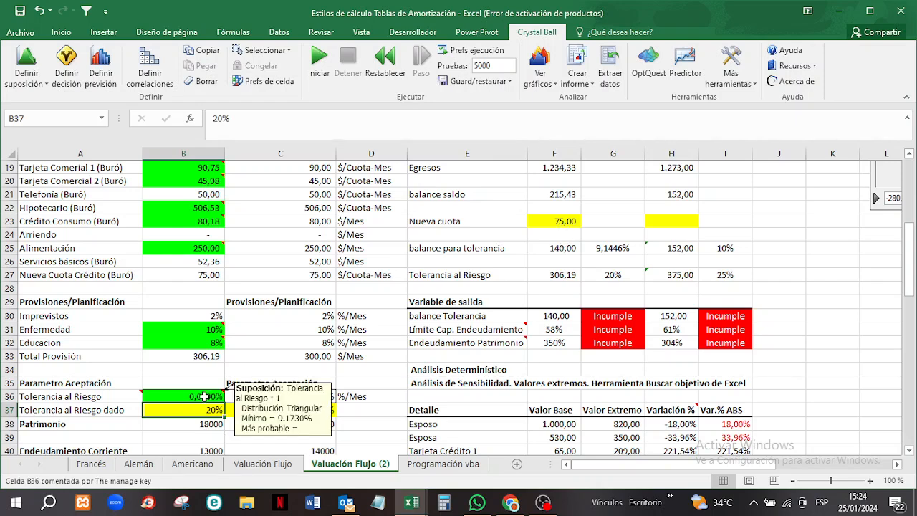
left_click(205, 396)
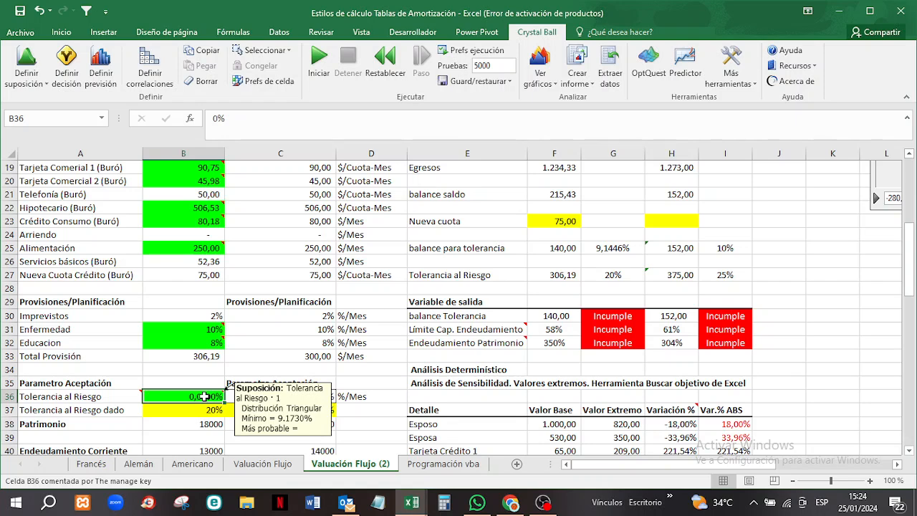
type("9,1")
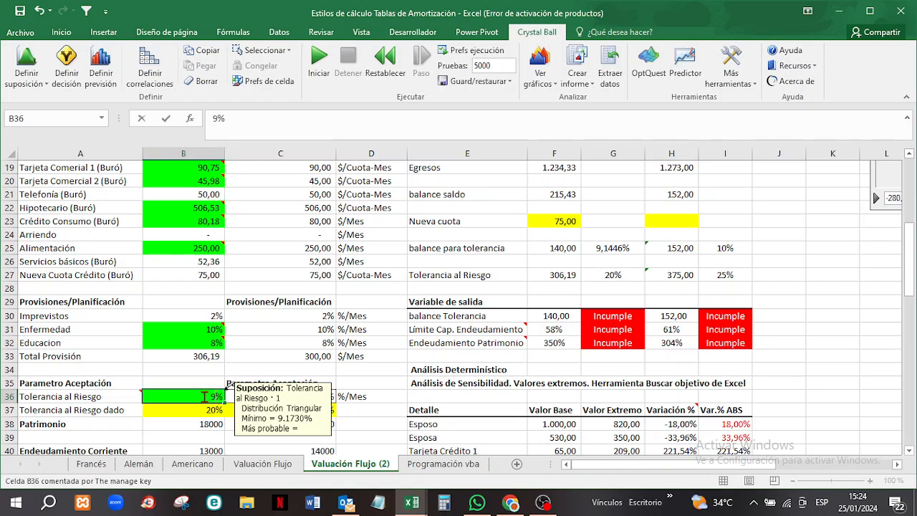
type("446")
key("Return")
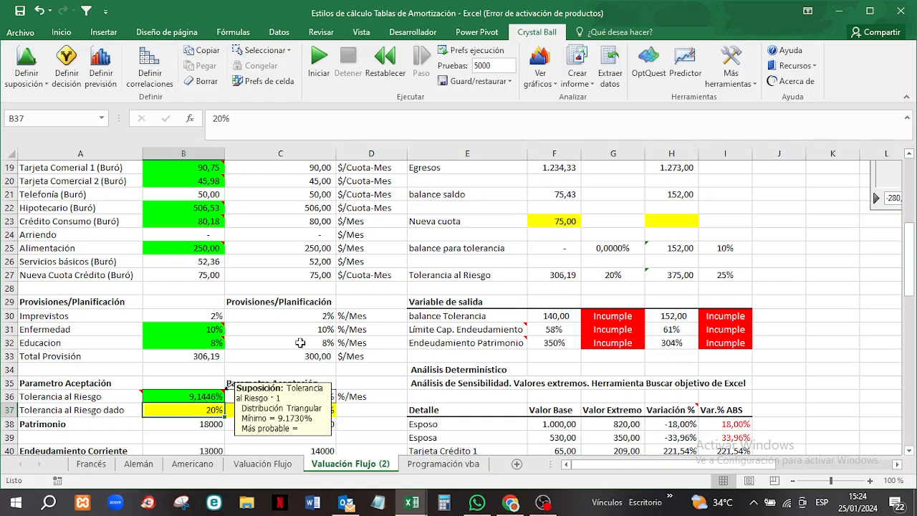
- Examine the Tolerancia al Riesgo formula in cell F16 and follow its effect on the initial balance saldo and balance para tolerancia
scroll(551, 233, "up", 3)
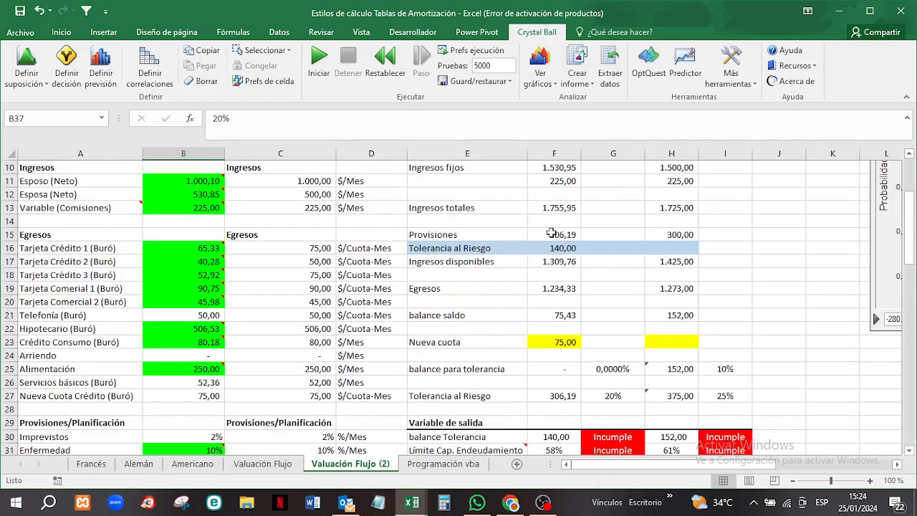
left_click(565, 249)
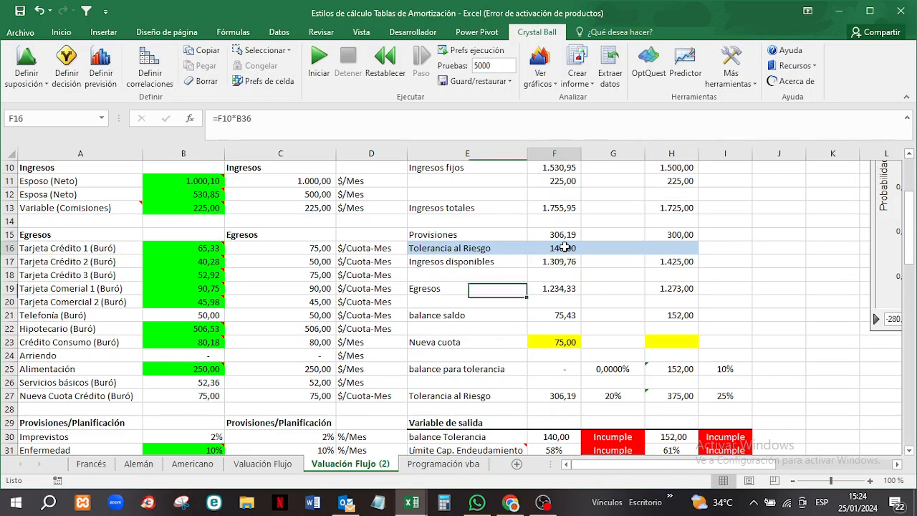
scroll(582, 247, "down", 3)
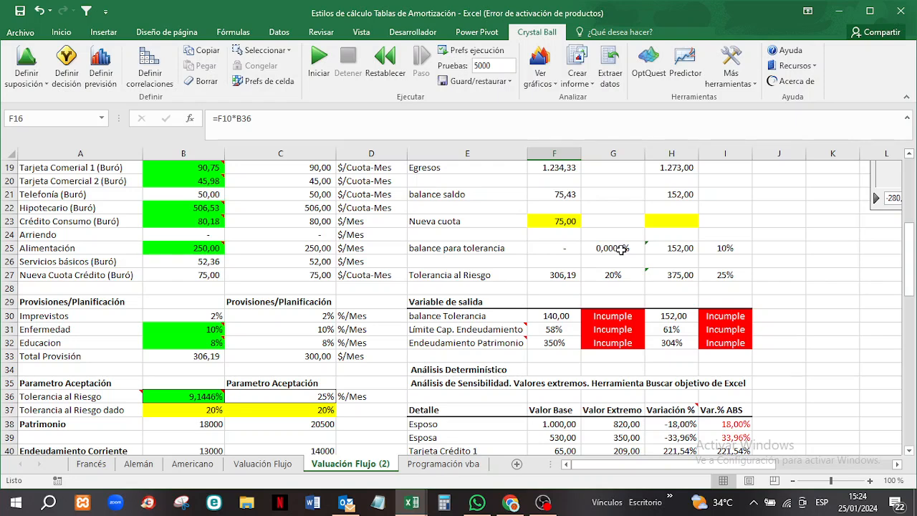
mouse_move(197, 397)
scroll(553, 270, "up", 4)
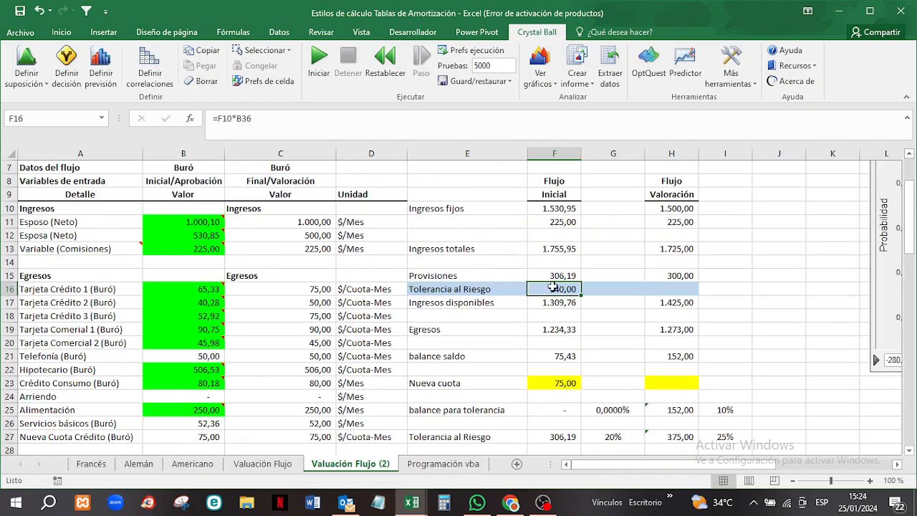
scroll(553, 275, "down", 2)
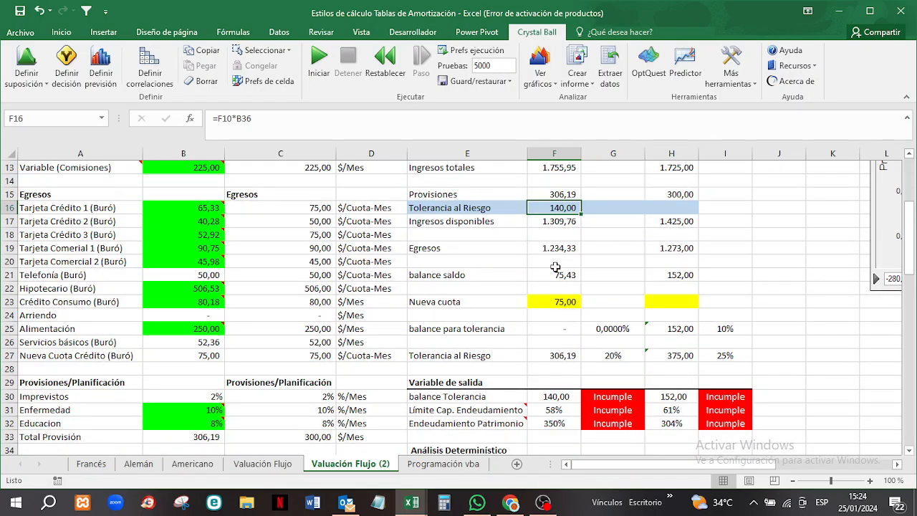
scroll(555, 266, "up", 1)
scroll(528, 282, "up", 1)
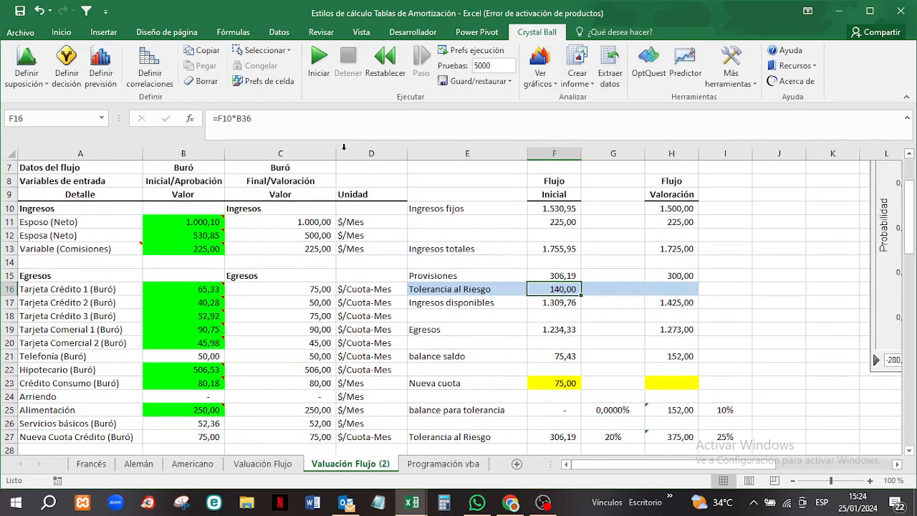
- Review the initial/approval cells carrying Crystal Ball assumptions for income, expenses, provisions and Tolerancia al Riesgo alongside the initial flow
mouse_move(188, 219)
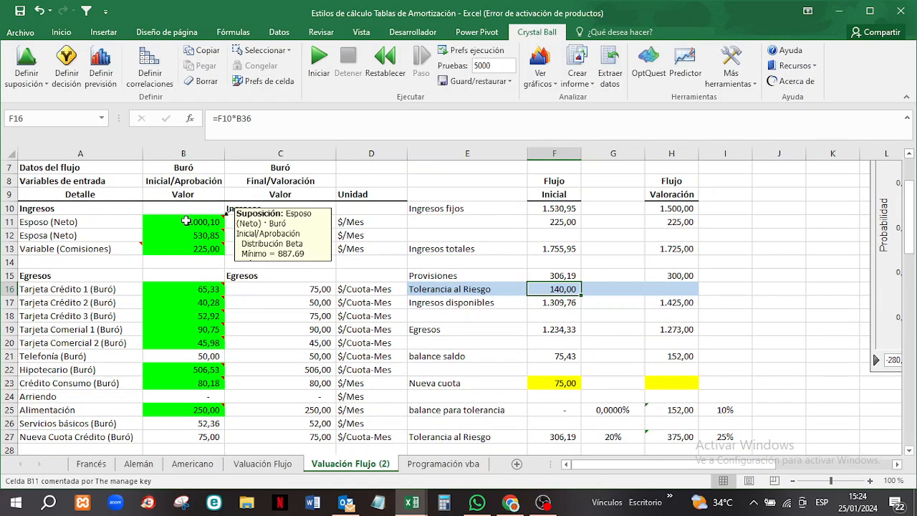
mouse_move(193, 248)
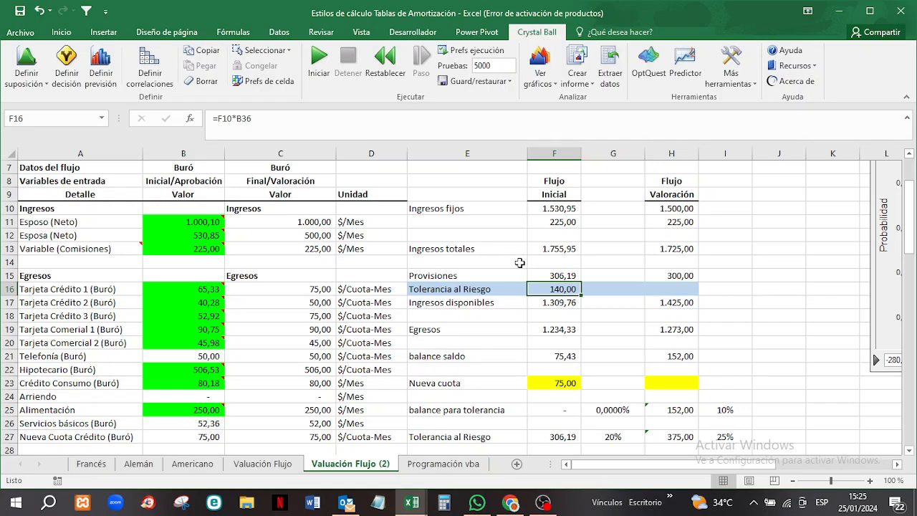
scroll(520, 263, "down", 4)
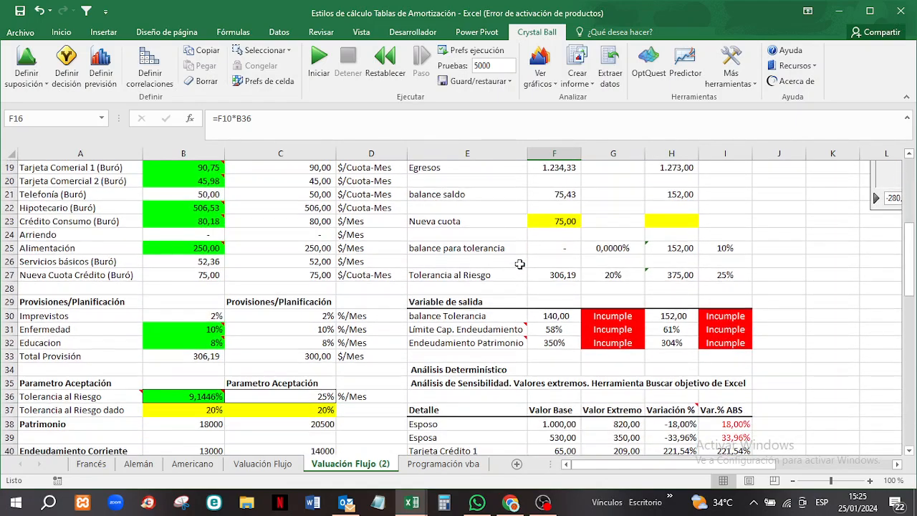
scroll(520, 264, "down", 1)
scroll(519, 264, "up", 3)
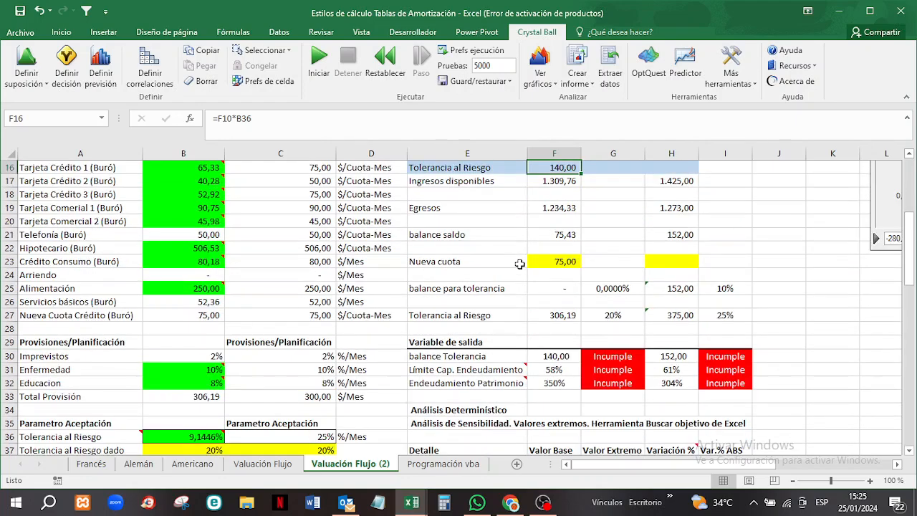
scroll(519, 264, "down", 3)
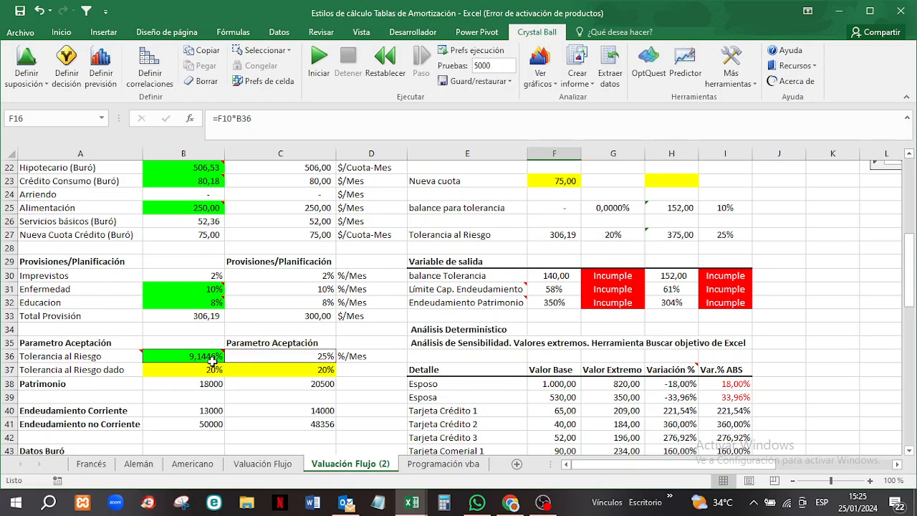
mouse_move(212, 362)
scroll(323, 336, "up", 3)
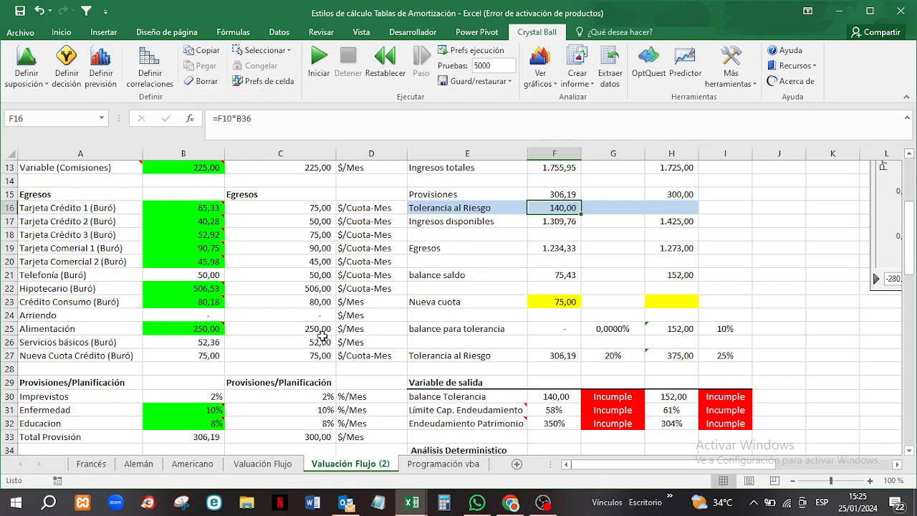
scroll(323, 333, "up", 2)
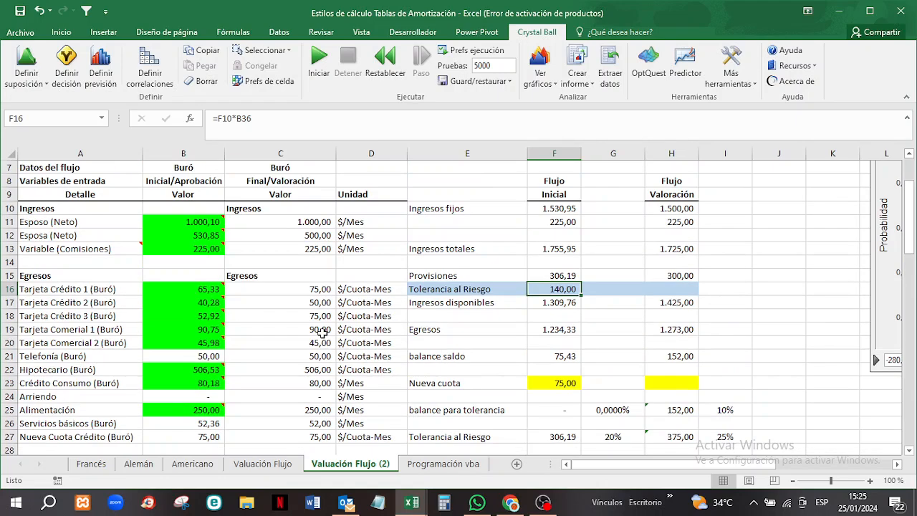
scroll(323, 332, "down", 3)
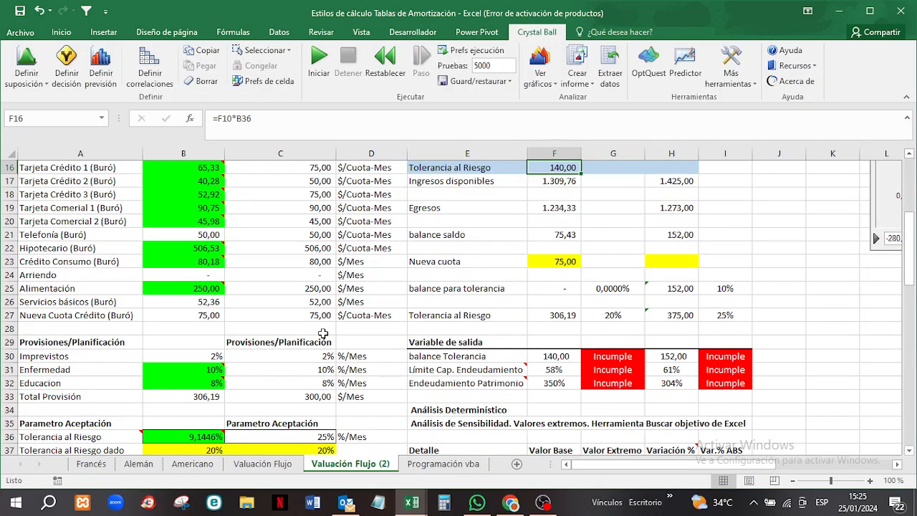
scroll(323, 333, "down", 1)
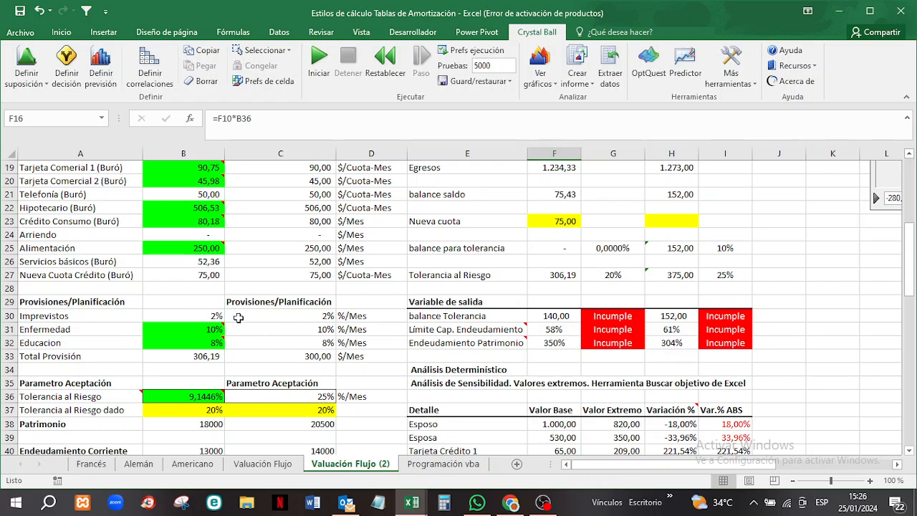
mouse_move(218, 329)
scroll(292, 297, "up", 5)
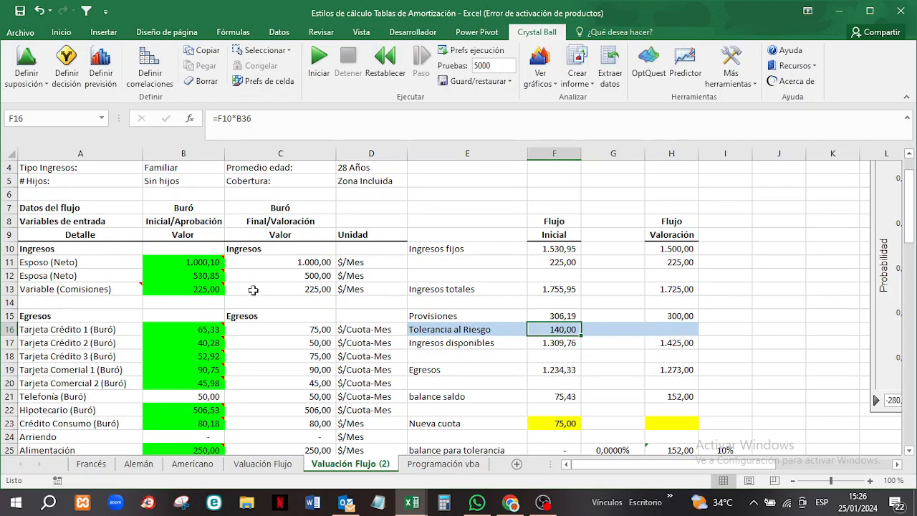
scroll(257, 293, "down", 3)
mouse_move(213, 413)
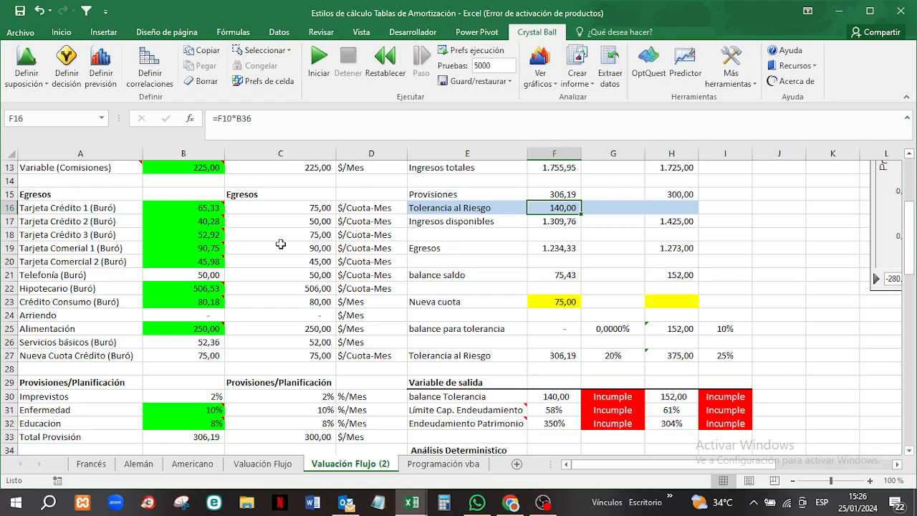
scroll(280, 242, "up", 3)
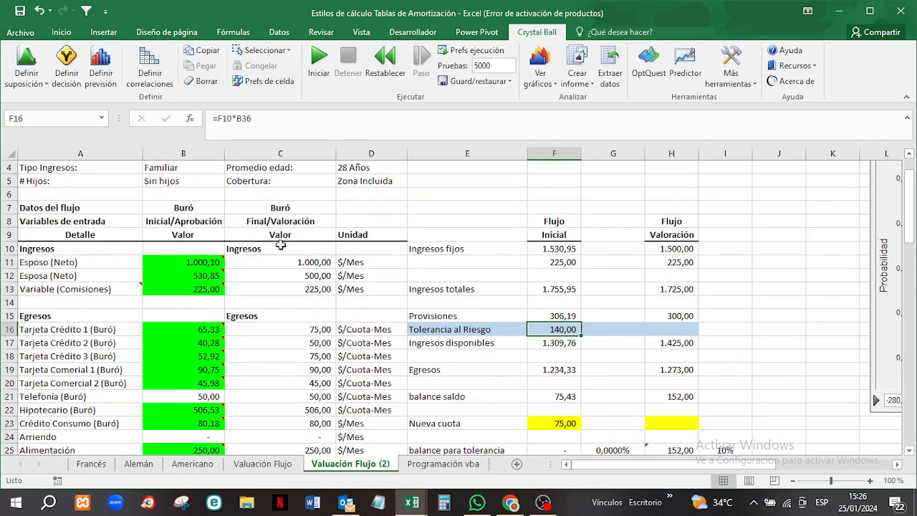
scroll(280, 245, "up", 1)
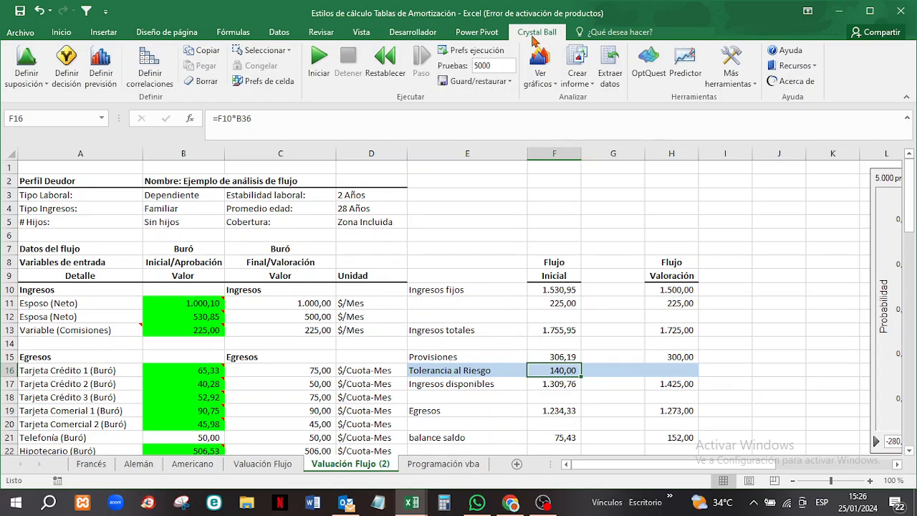
- Examine the probabilistic analysis questions and the 24-period Históricos table of salaries, mortgage and food expenses
mouse_move(193, 302)
scroll(545, 233, "down", 8)
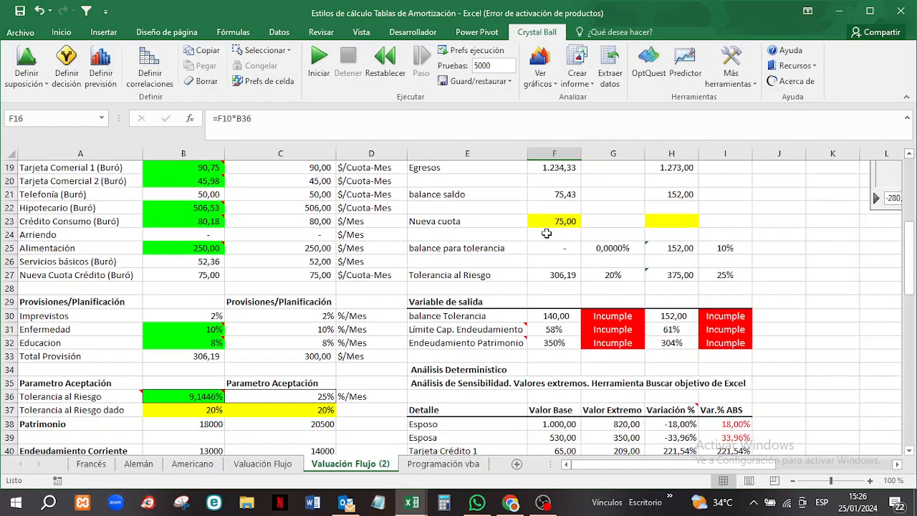
scroll(545, 234, "down", 6)
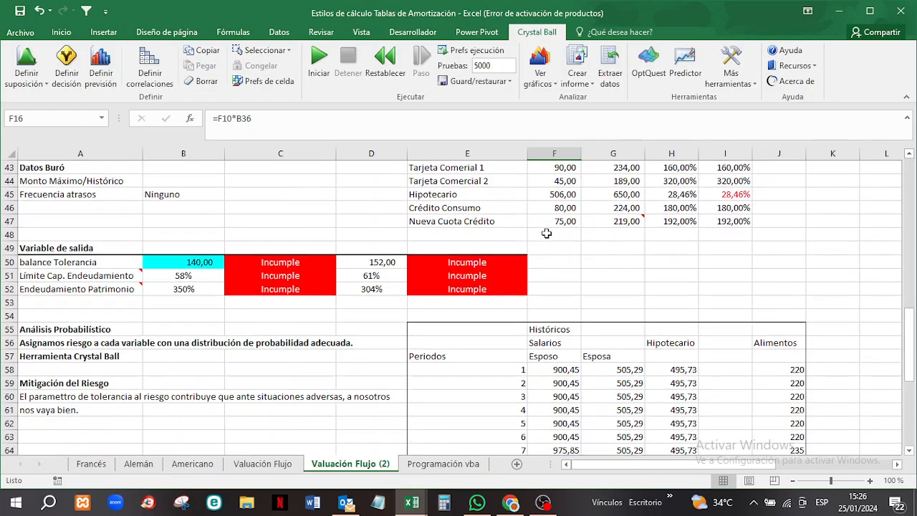
scroll(546, 233, "down", 2)
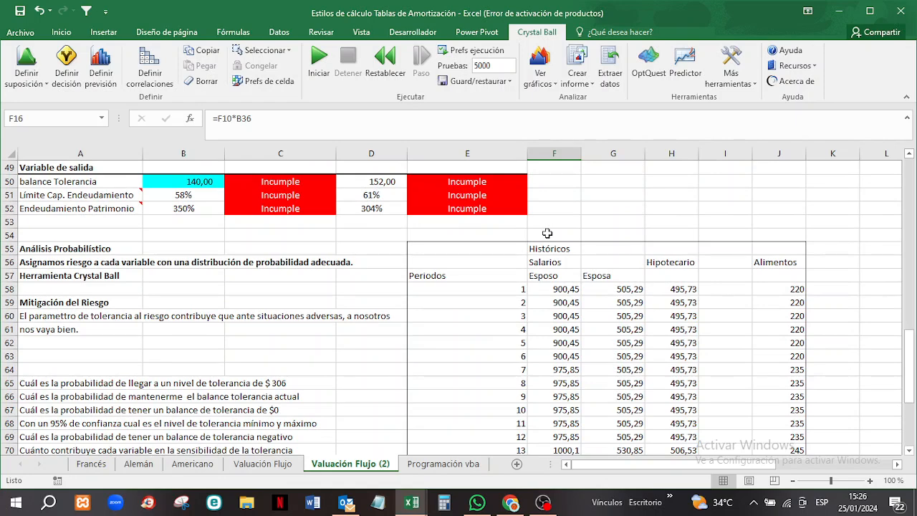
scroll(546, 233, "down", 2)
scroll(547, 230, "up", 1)
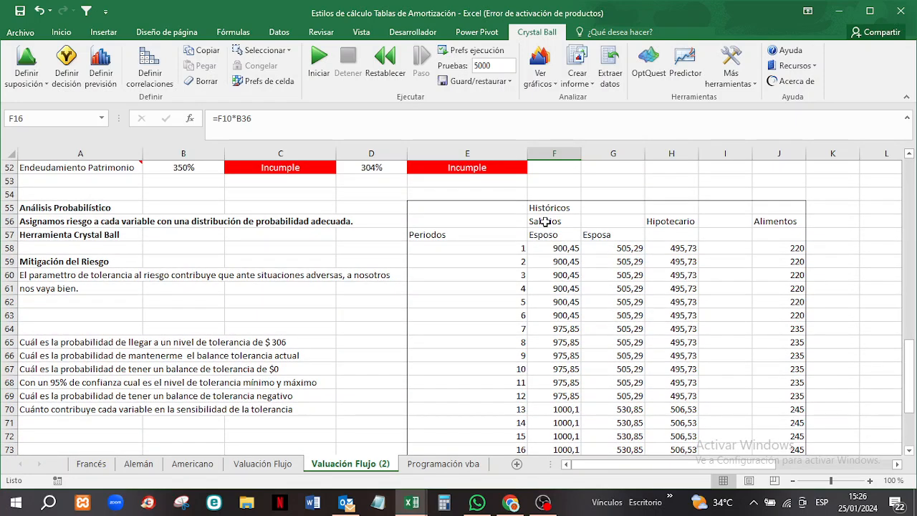
scroll(511, 244, "down", 1)
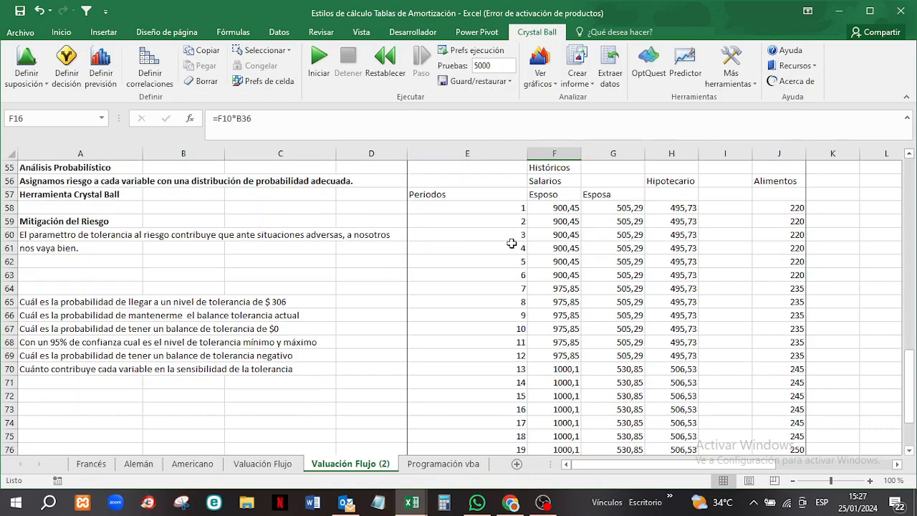
scroll(511, 243, "down", 4)
scroll(512, 244, "up", 6)
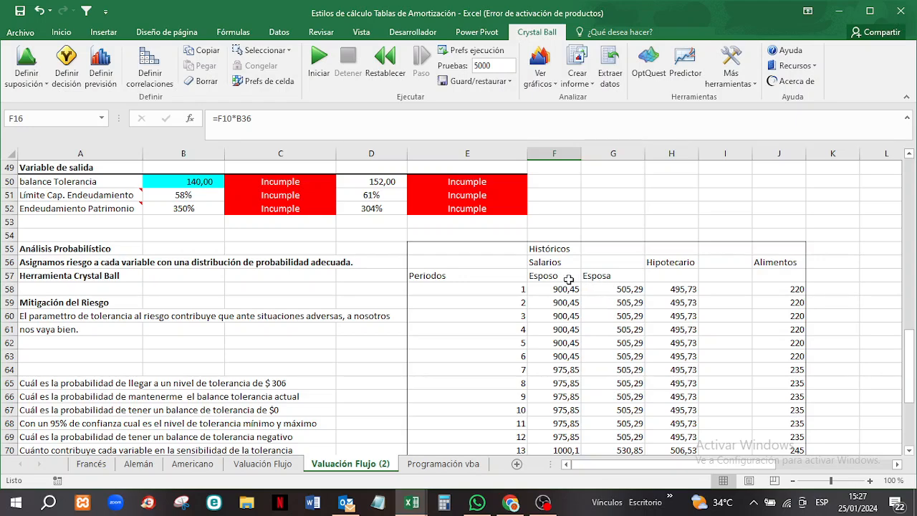
scroll(571, 294, "down", 5)
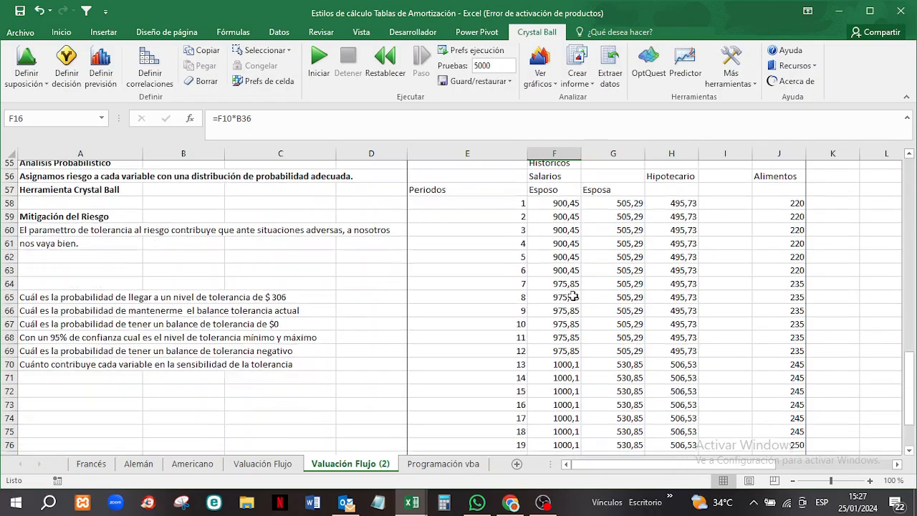
scroll(571, 295, "up", 4)
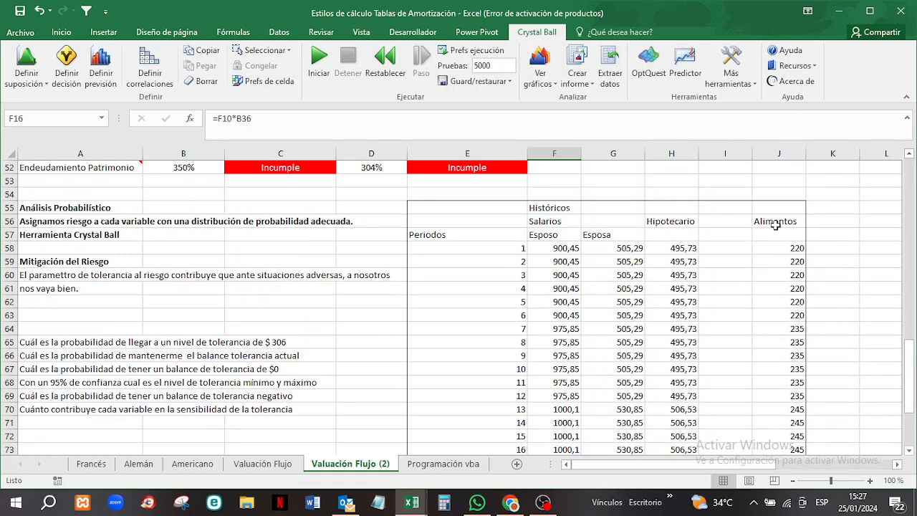
scroll(775, 224, "down", 6)
scroll(775, 224, "up", 6)
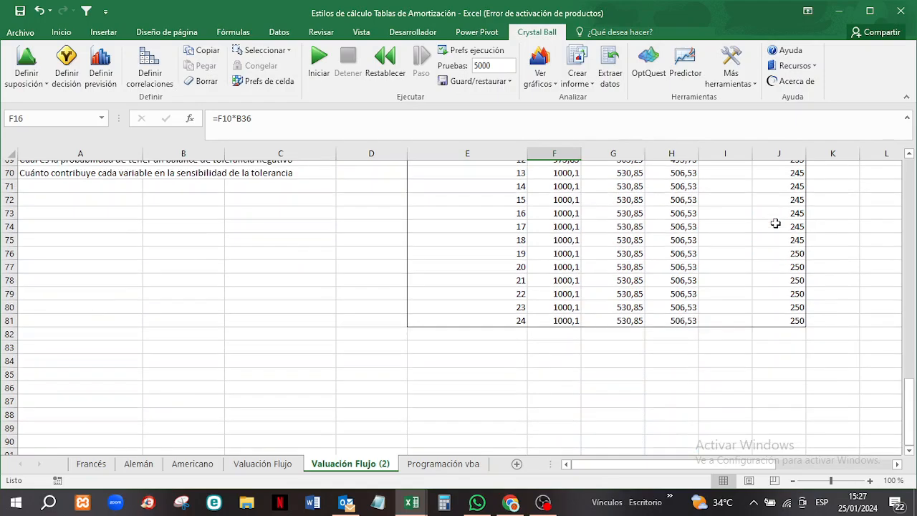
scroll(775, 223, "up", 2)
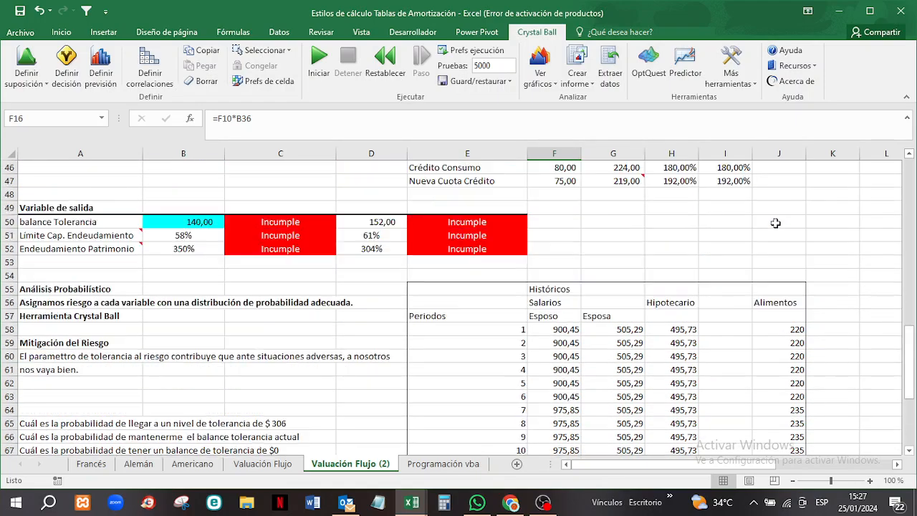
- Reset the simulation to open the Crystal Ball assumption for Esposo (Neto) in cell B11, and accept its Beta distribution
scroll(775, 222, "up", 3)
scroll(776, 222, "up", 12)
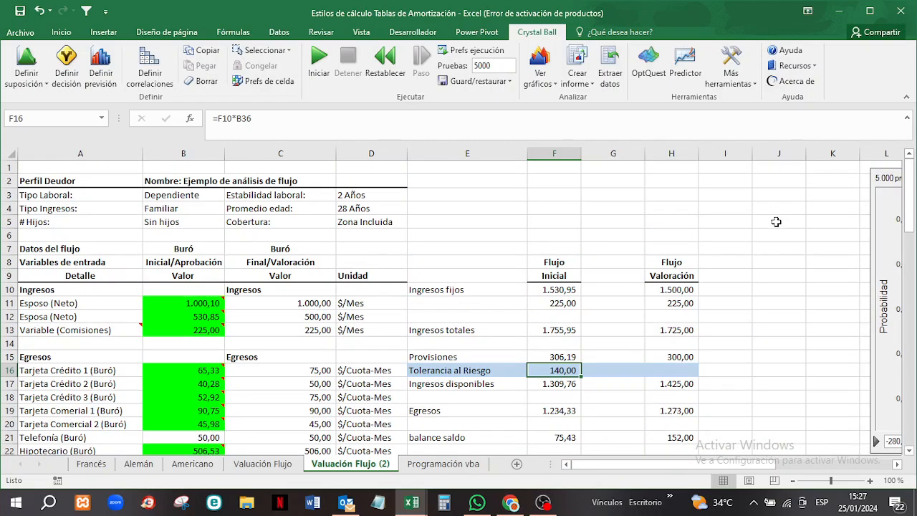
left_click(187, 302)
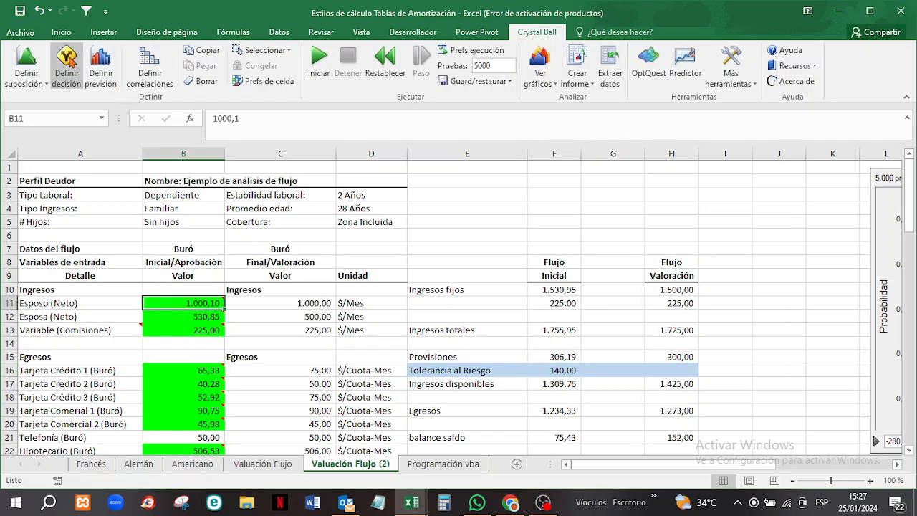
left_click(27, 58)
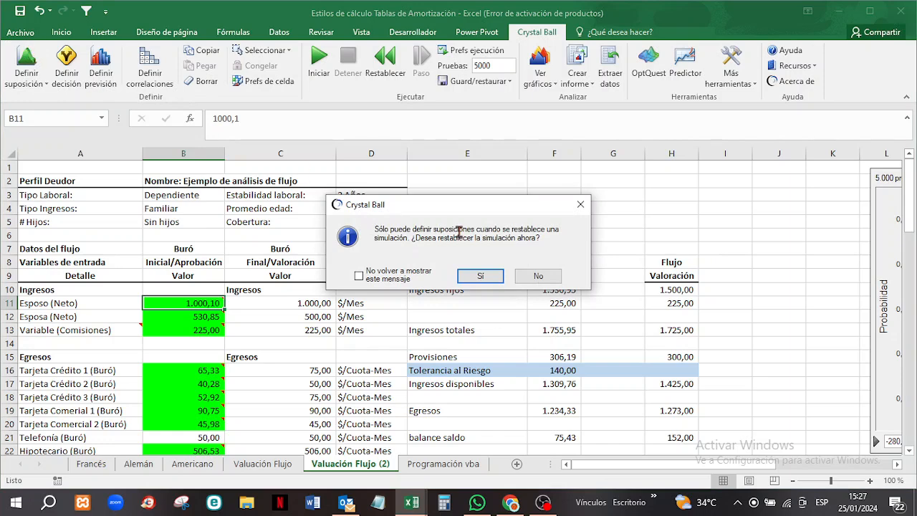
left_click(481, 277)
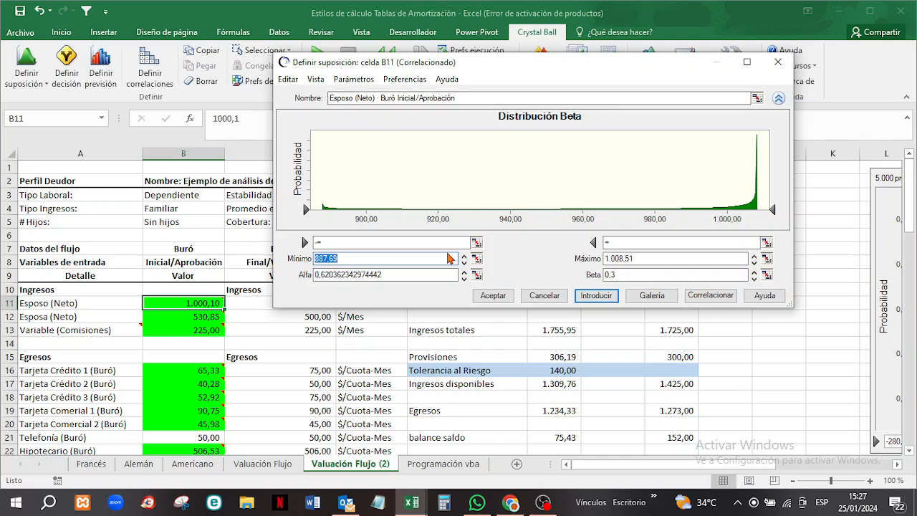
left_click(491, 295)
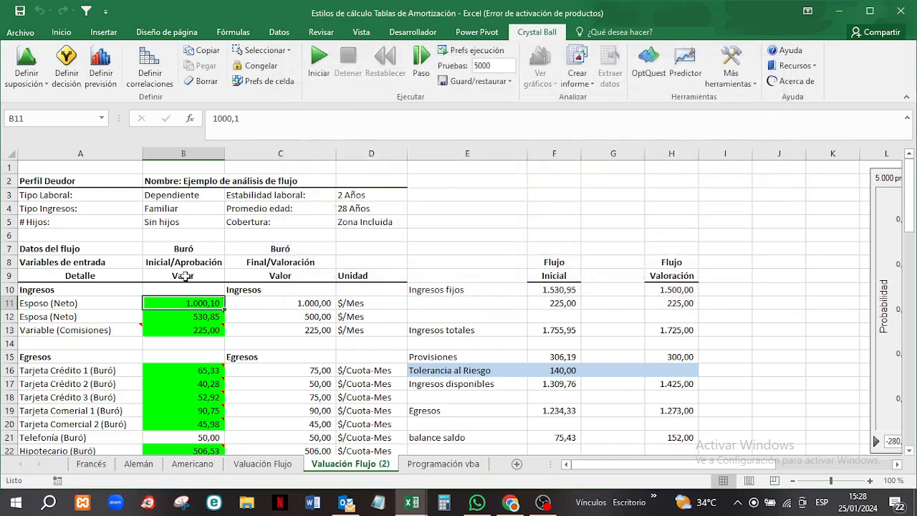
- Open the Crystal Ball assumption for Esposa (Neto) in cell B12, examine its distribution and parameters, and accept it
mouse_move(194, 301)
left_click(204, 320)
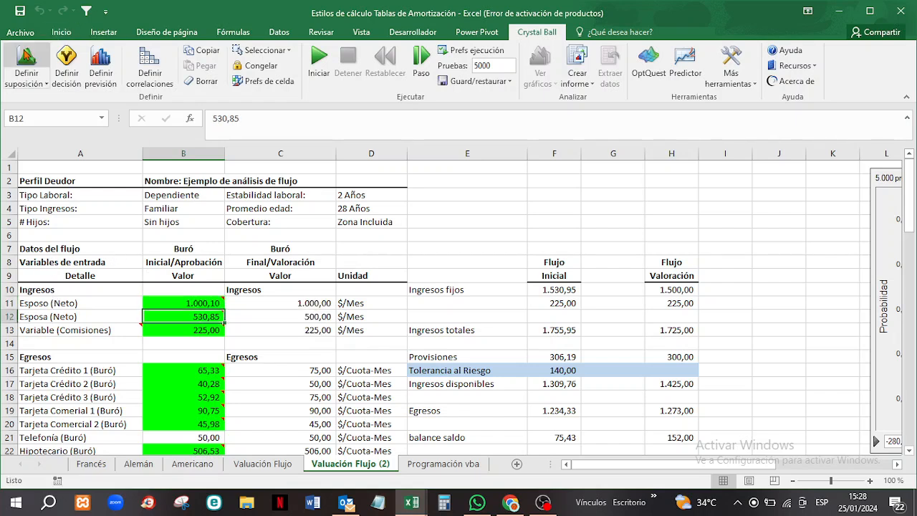
left_click(26, 58)
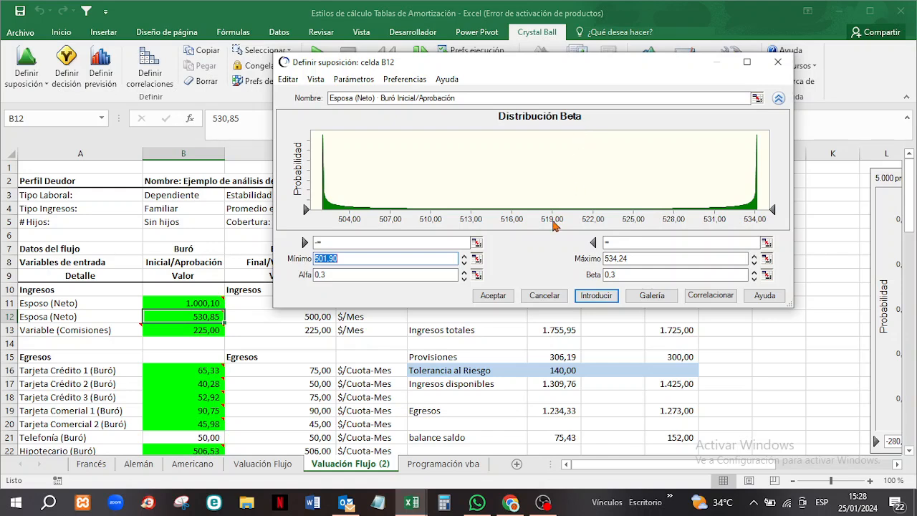
left_click(494, 296)
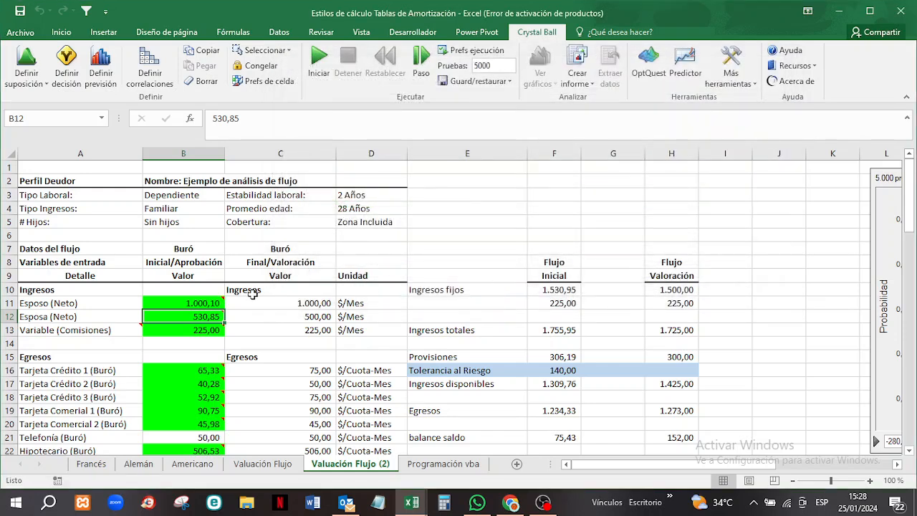
- Open the Crystal Ball distribution gallery for Telefonía (Buró) in cell B21 and browse the available distribution types
left_click(203, 437)
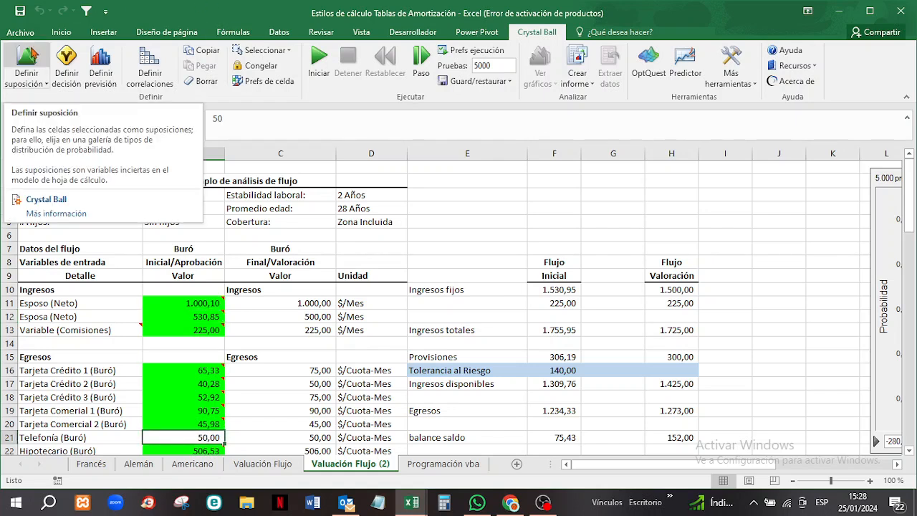
left_click(31, 53)
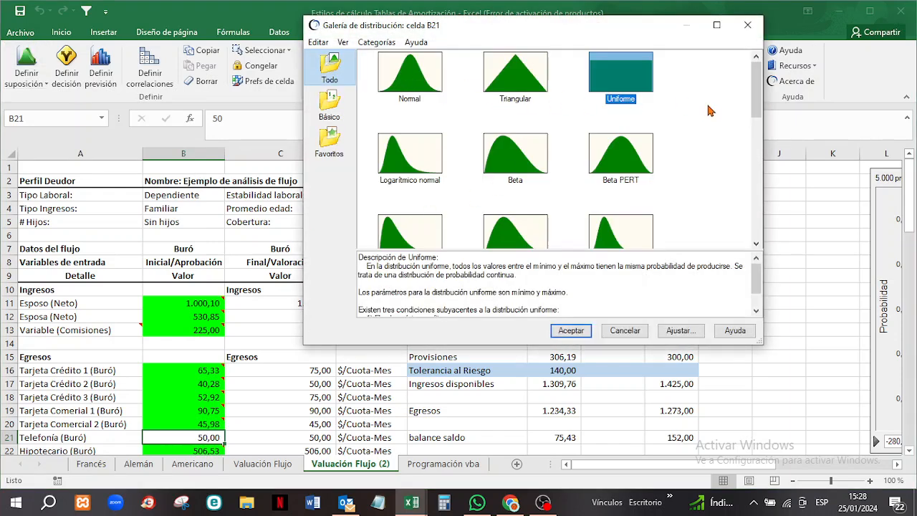
left_click(756, 244)
left_click(756, 245)
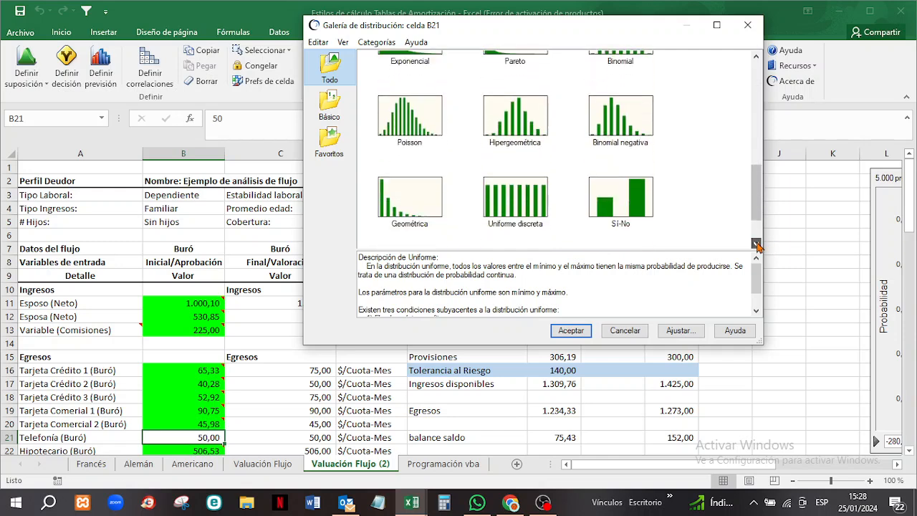
- Examine the distribution fitting options for Telefonía (Buró), try to run the fit without a data range, and cancel the assumption definition
left_click(681, 331)
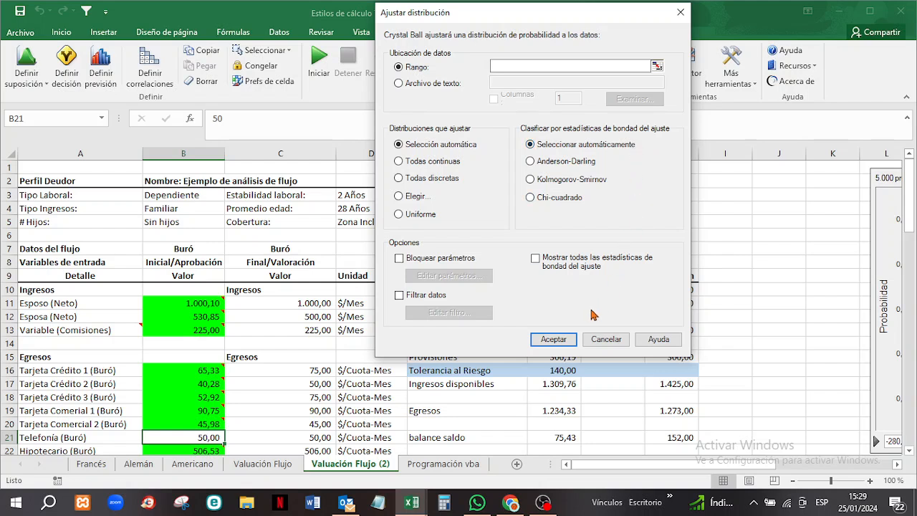
left_click(553, 341)
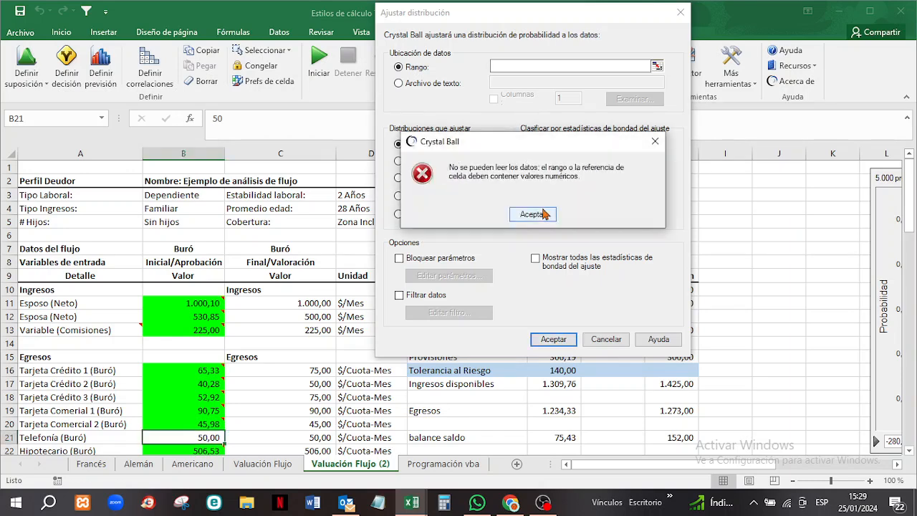
left_click(533, 215)
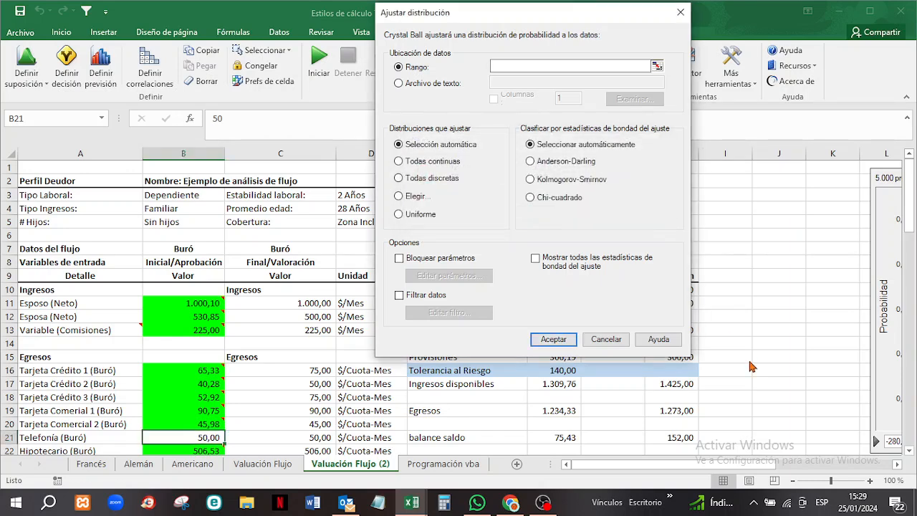
left_click(601, 338)
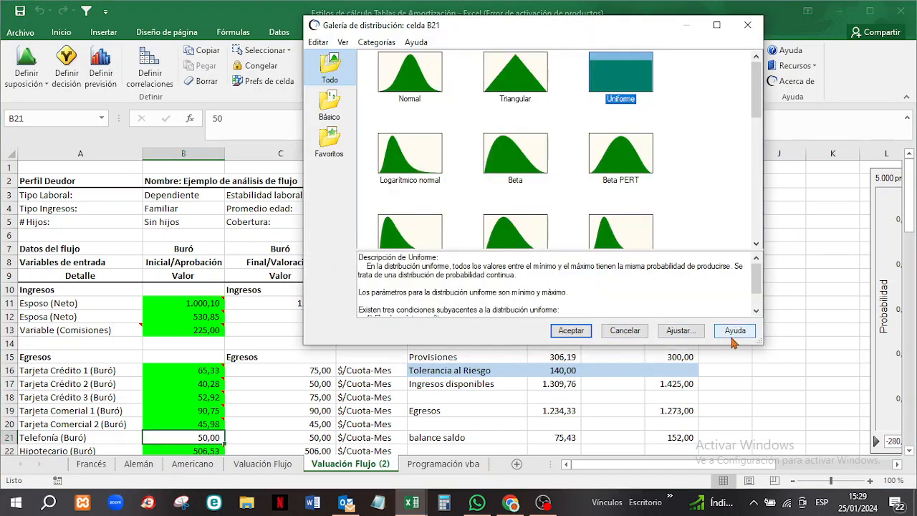
left_click(626, 331)
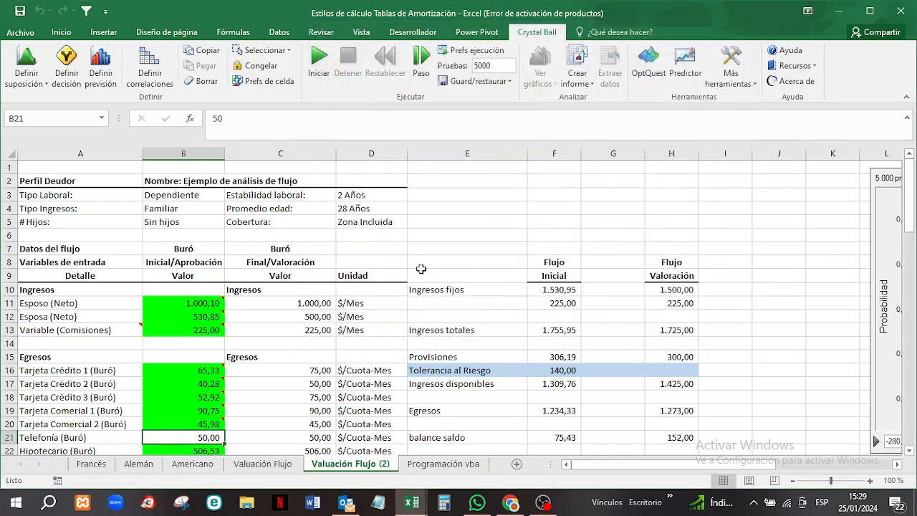
- Dismiss the Outlook progress window, then review and accept the Crystal Ball assumption for Variable (Comisiones) in cell B13
scroll(421, 268, "down", 1)
scroll(421, 269, "down", 2)
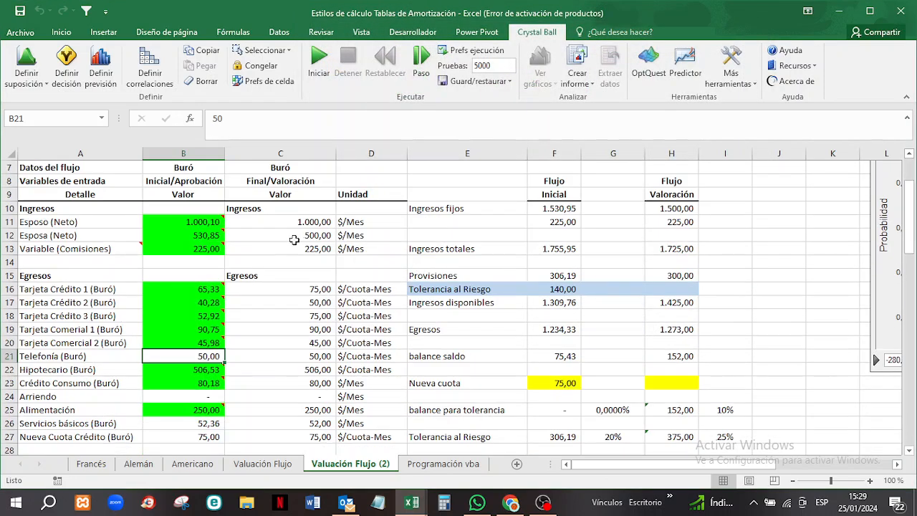
left_click(193, 247)
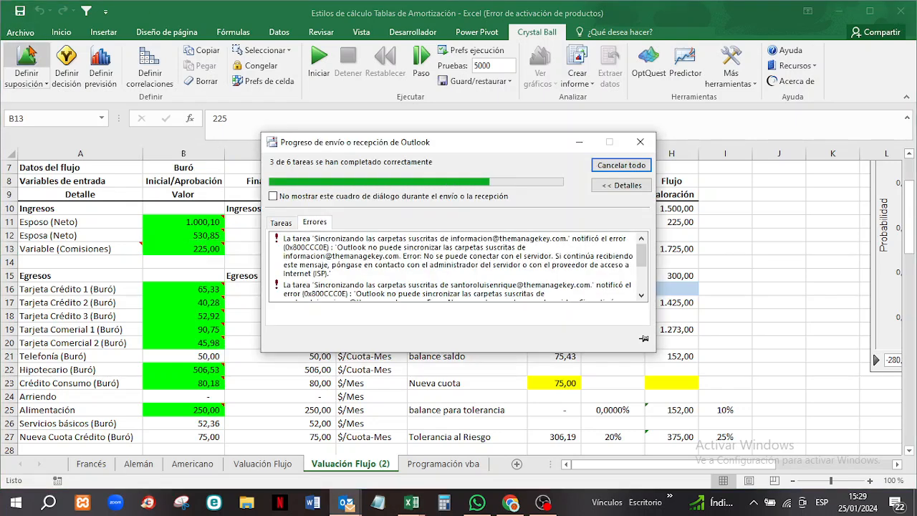
left_click(640, 142)
left_click(28, 63)
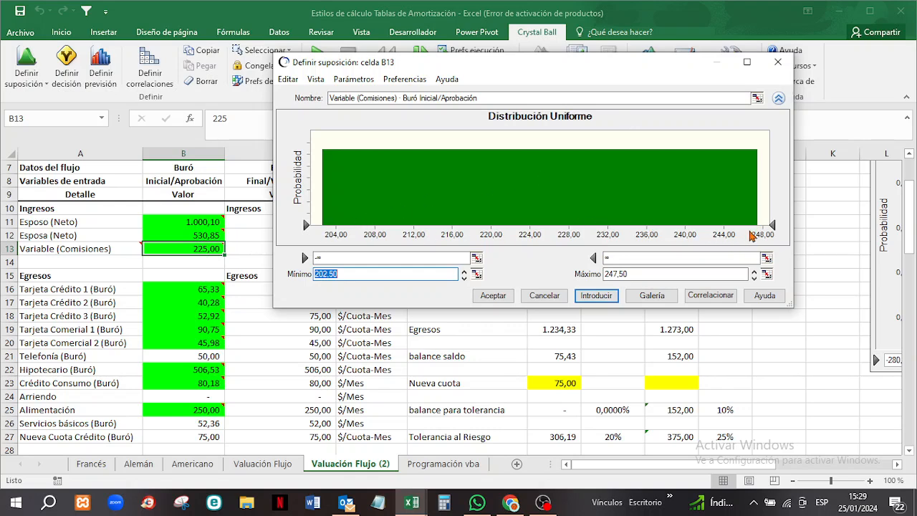
left_click(493, 296)
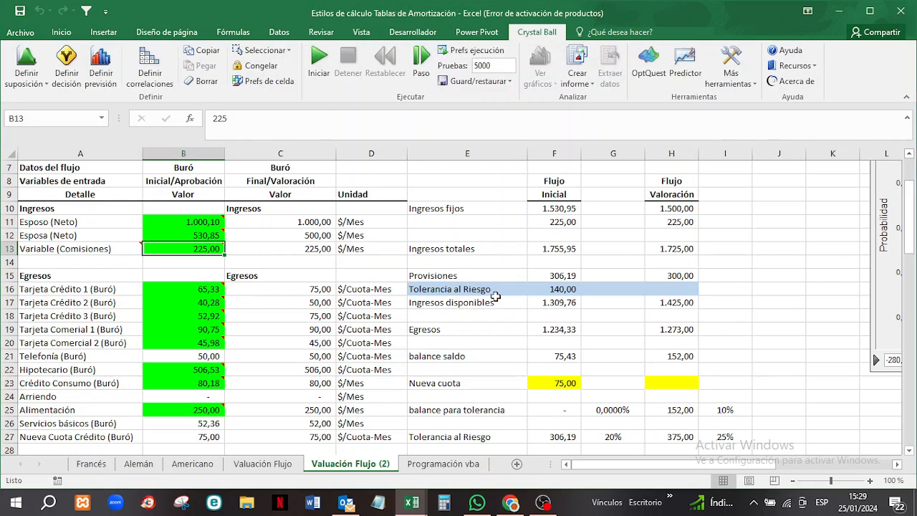
- Examine the minimum and maximum of the Crystal Ball assumption for Tarjeta Crédito 1 (Buró) in cell B16 and accept it
left_click(190, 288)
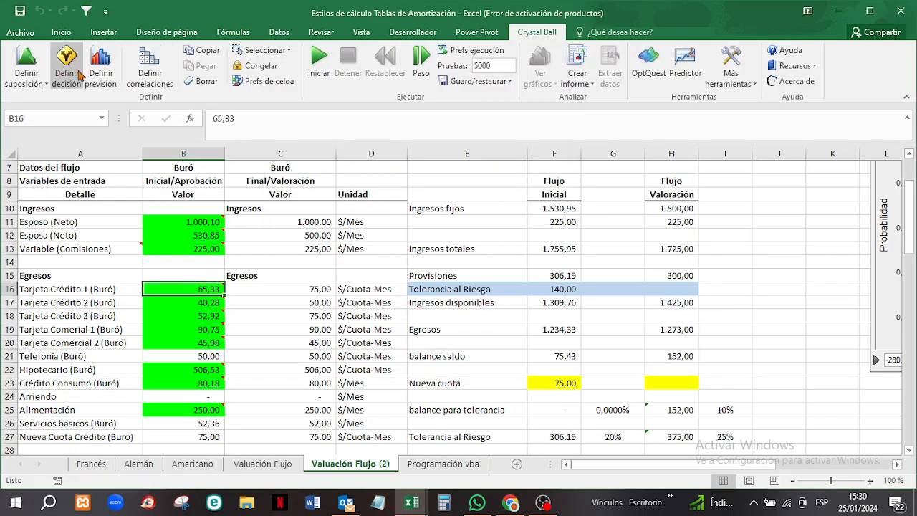
left_click(26, 63)
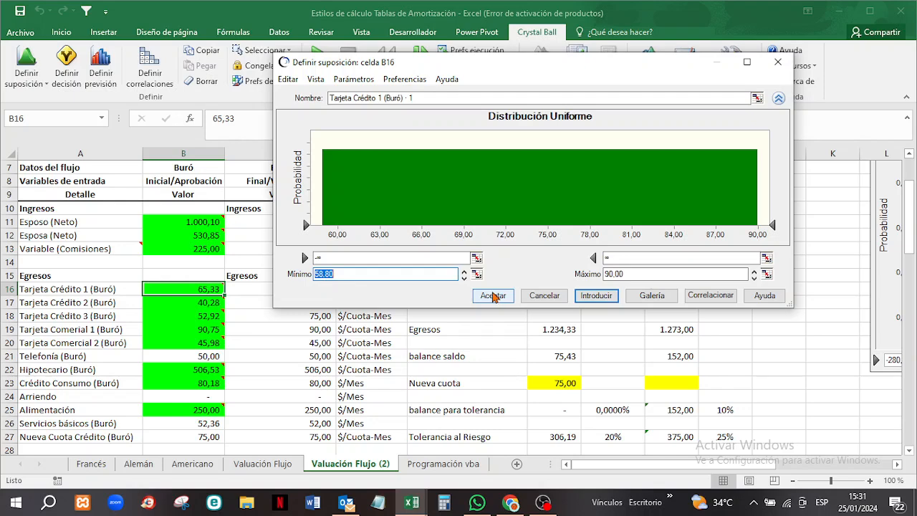
left_click(492, 296)
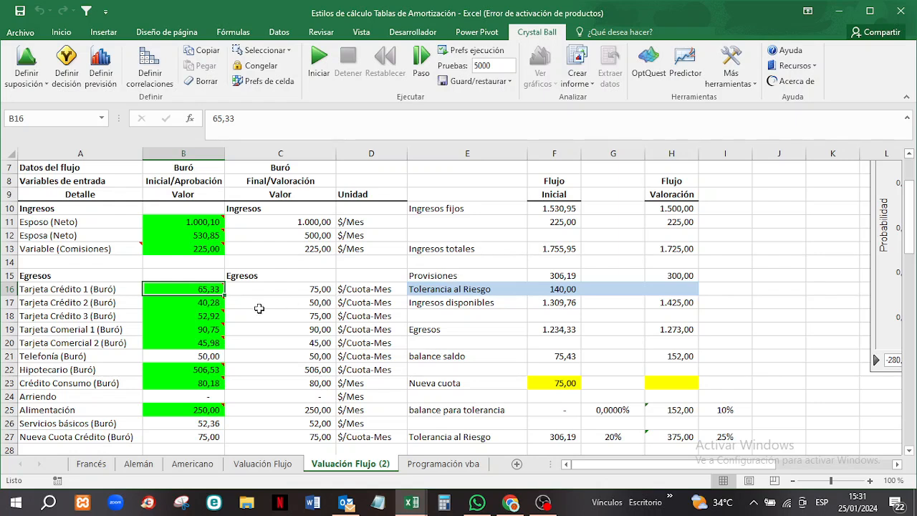
- Review and accept the Crystal Ball assumptions for Tarjeta Crédito 2 (Buró) in cell B17 and Tarjeta Crédito 3 (Buró) in cell B18
left_click(204, 300)
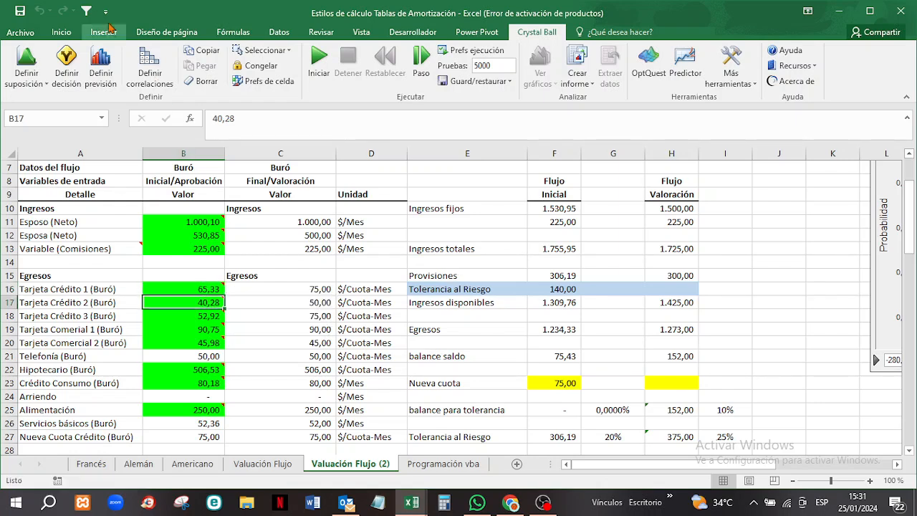
left_click(27, 63)
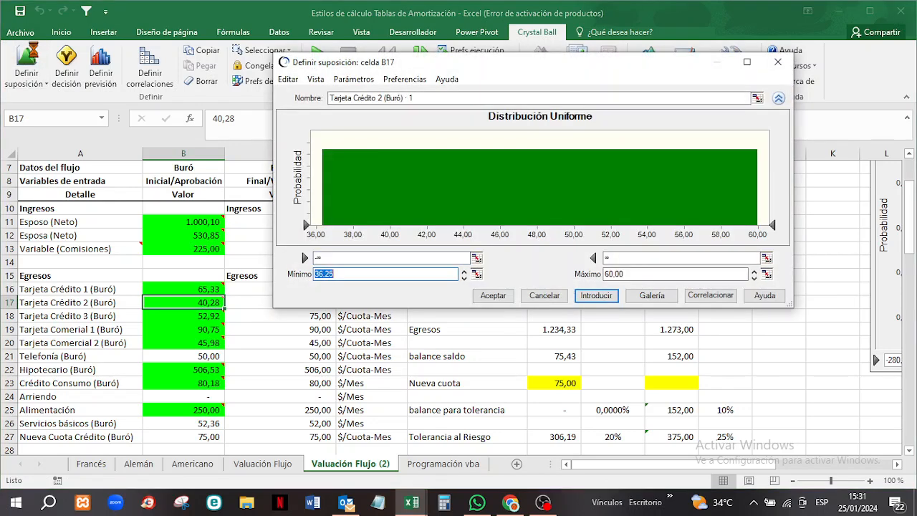
left_click(503, 298)
left_click(213, 318)
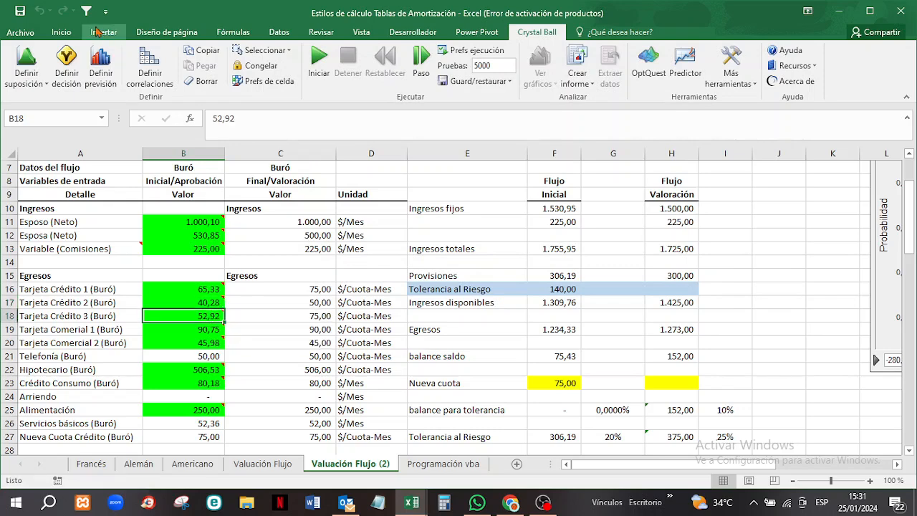
left_click(26, 63)
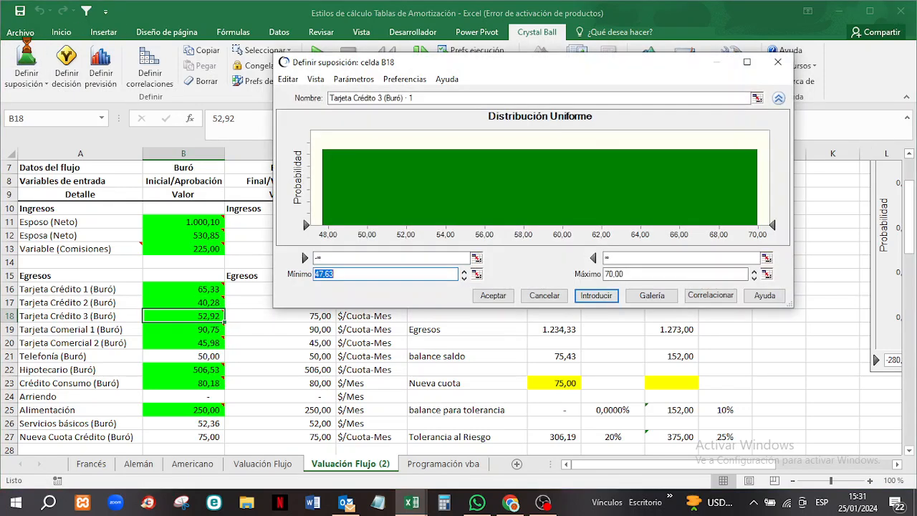
left_click(492, 294)
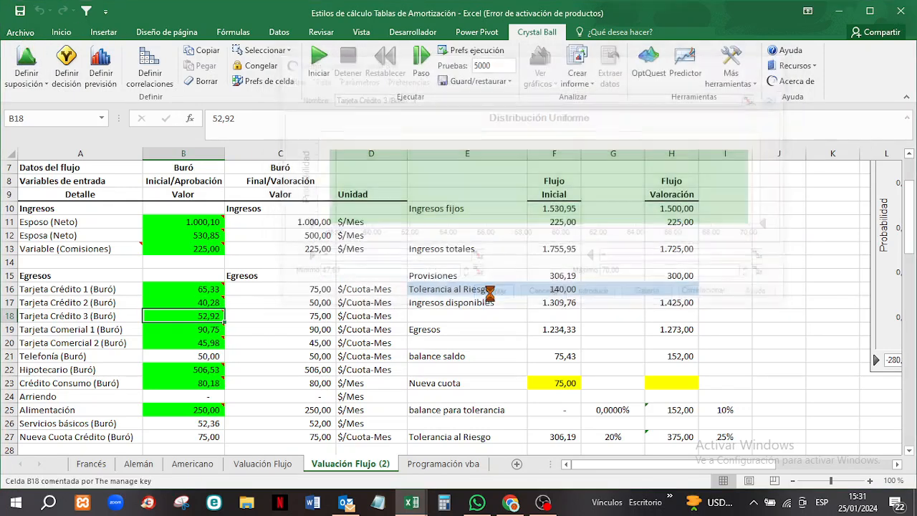
left_click(489, 293)
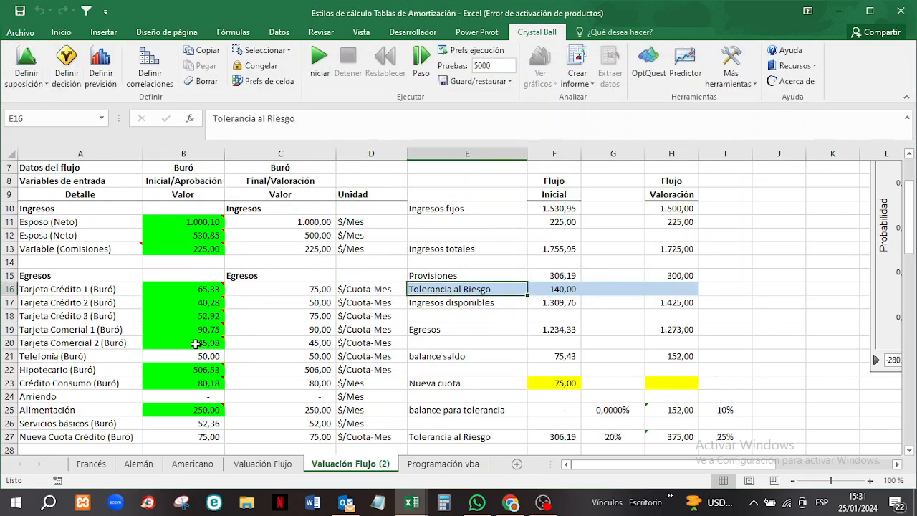
- Open the Crystal Ball assumption for Hipotecario (Buró) in cell B22, examine its distribution and parameters, and accept it
scroll(334, 268, "down", 2)
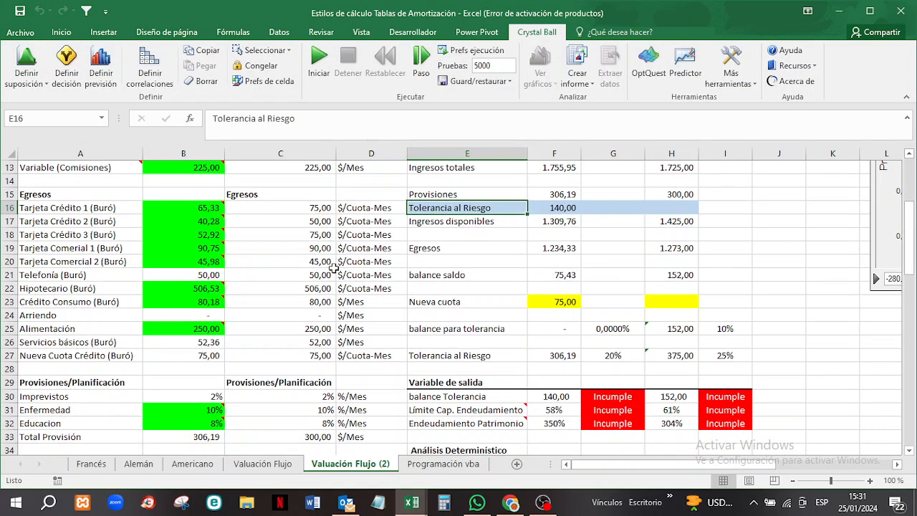
mouse_move(187, 291)
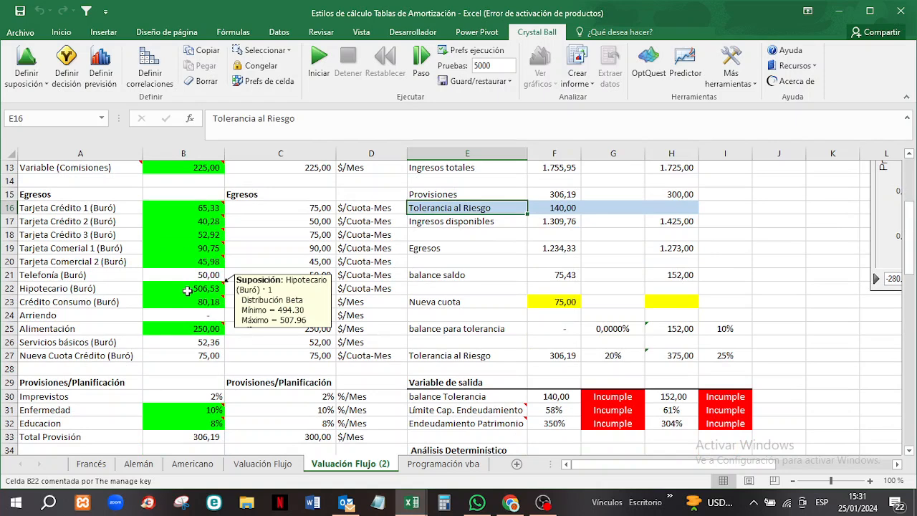
left_click(186, 291)
left_click(45, 59)
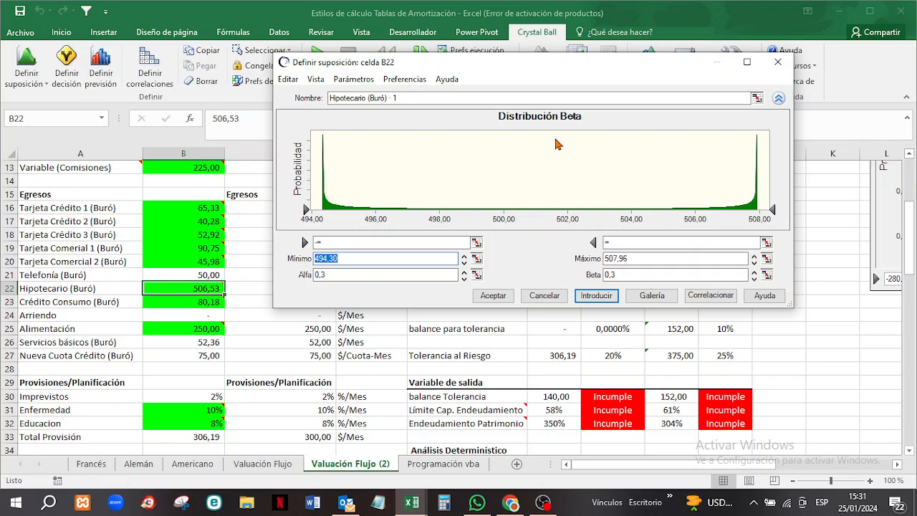
left_click(507, 299)
left_click(508, 300)
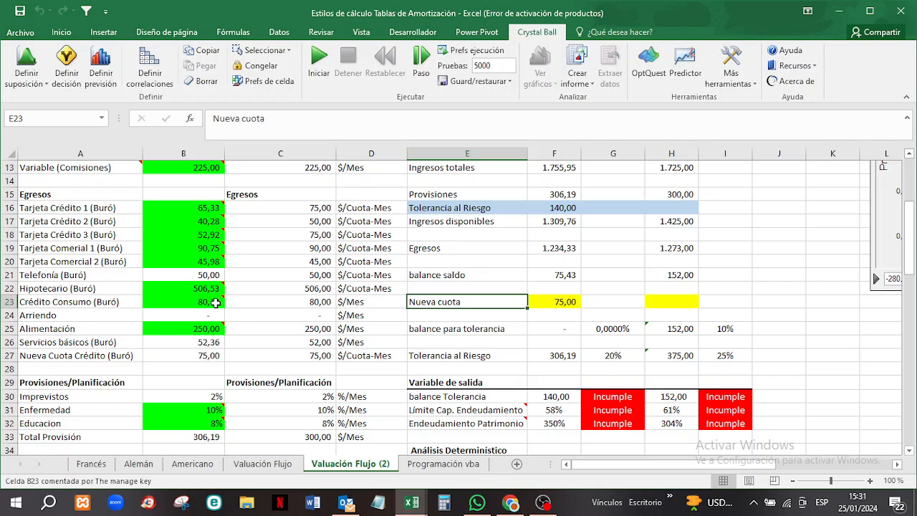
- Review and accept the Crystal Ball assumptions for Crédito Consumo (Buró) in cell B23 and Alimentación in cell B25
left_click(215, 302)
left_click(26, 61)
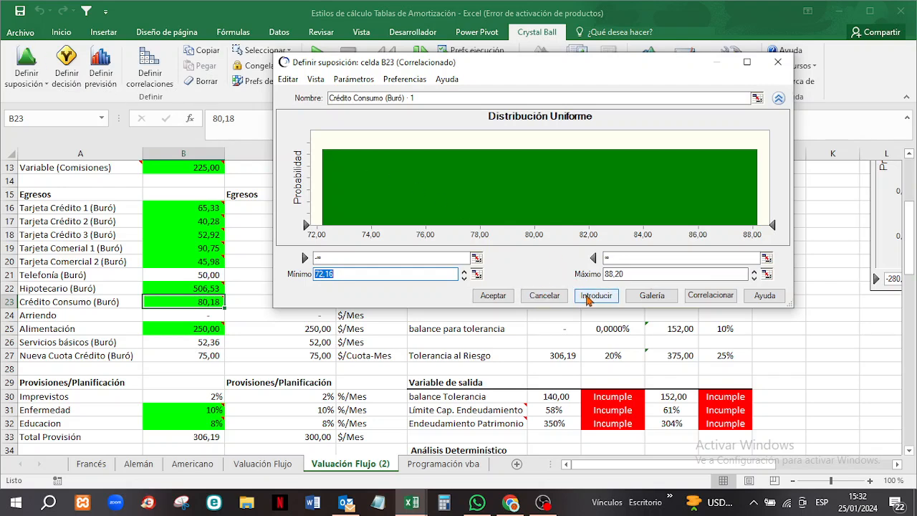
left_click(494, 296)
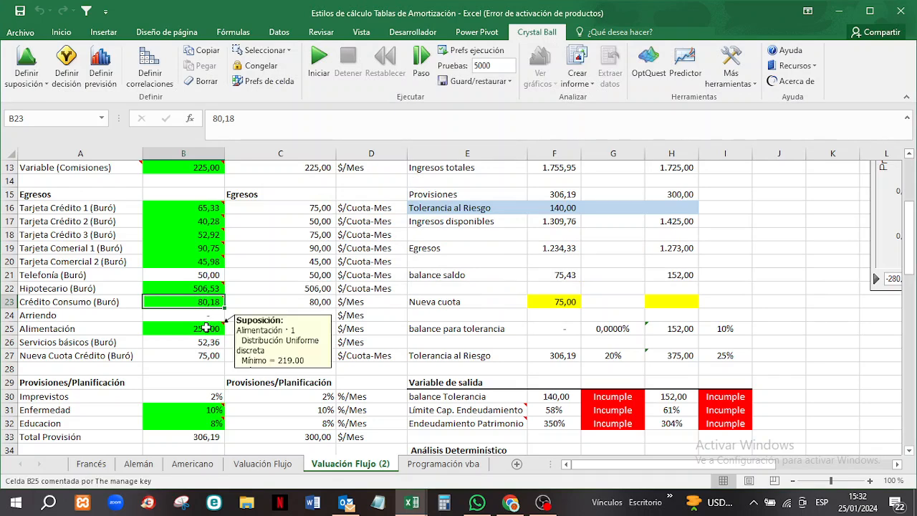
left_click(206, 325)
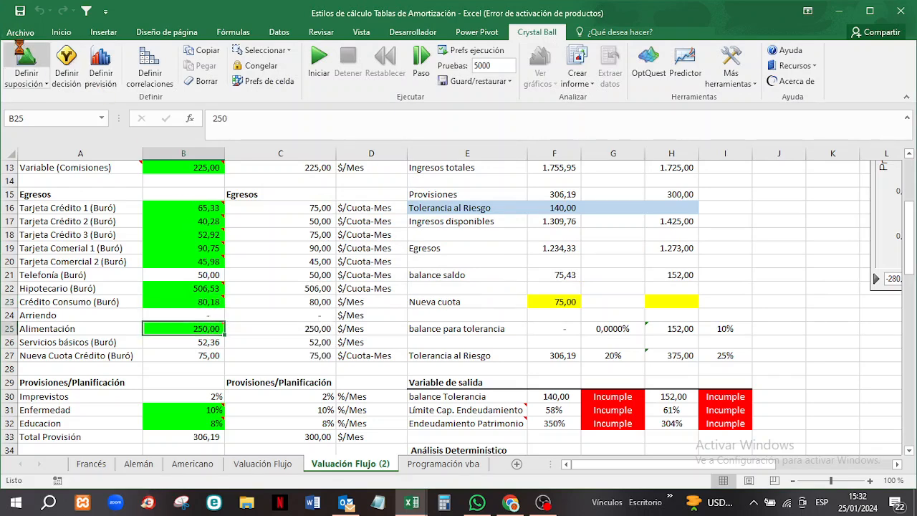
left_click(26, 63)
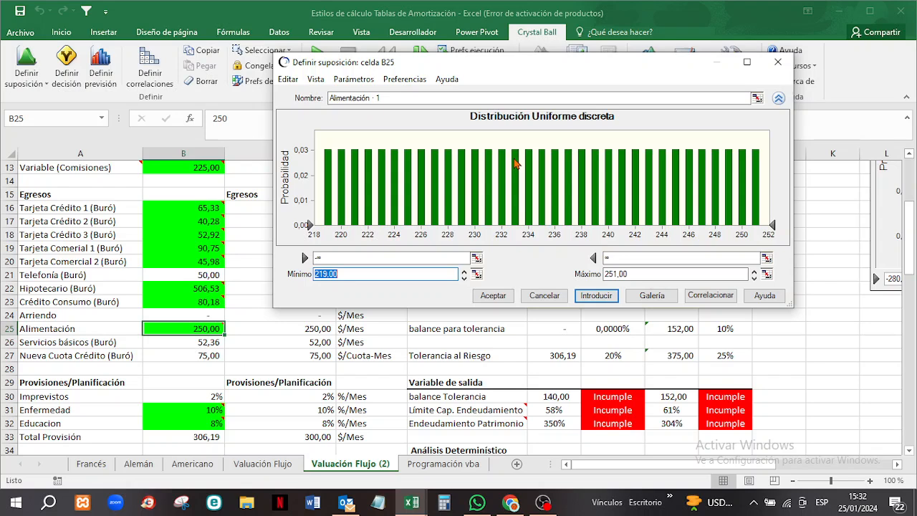
left_click(490, 295)
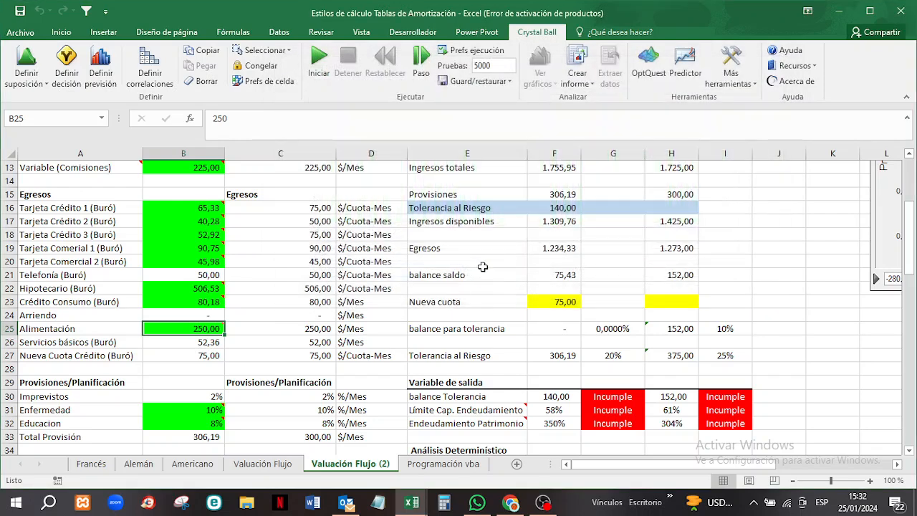
- Review and accept the Crystal Ball assumptions for Enfermedad in cell B31 and Educacion in cell B32
scroll(481, 239, "down", 2)
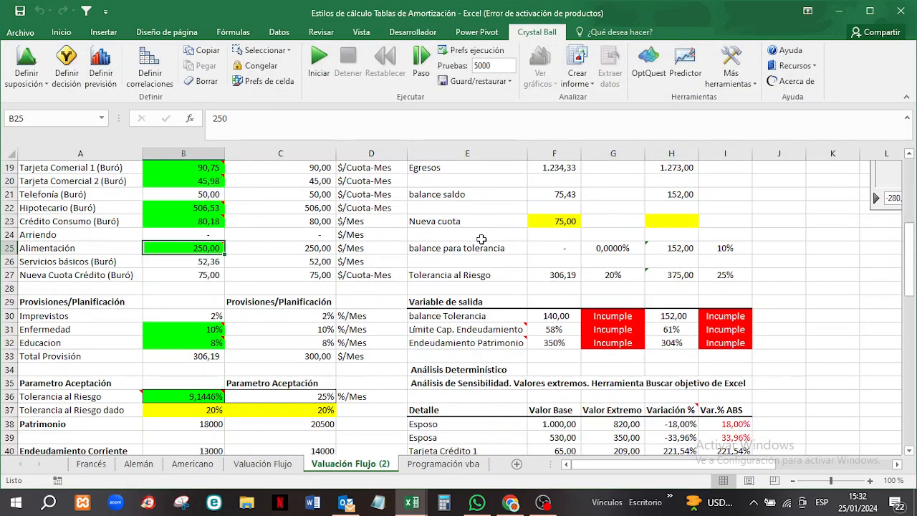
left_click(205, 331)
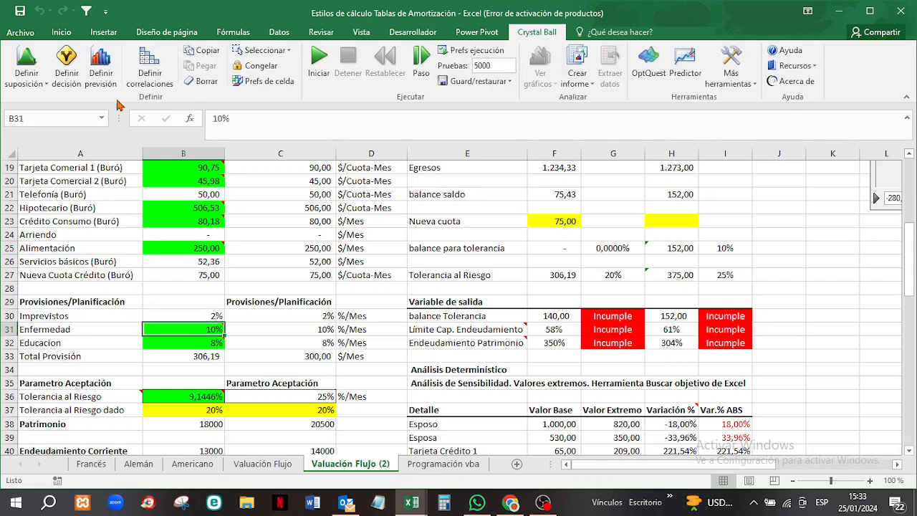
left_click(26, 65)
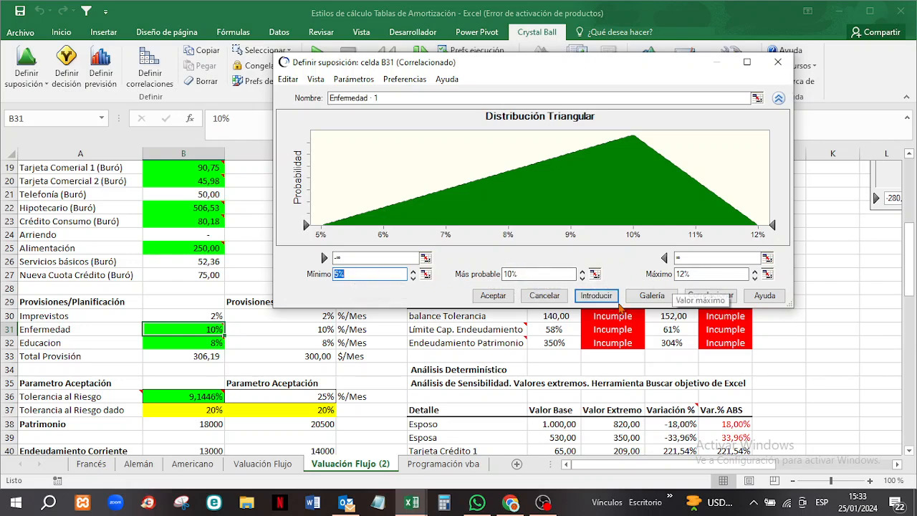
left_click(494, 293)
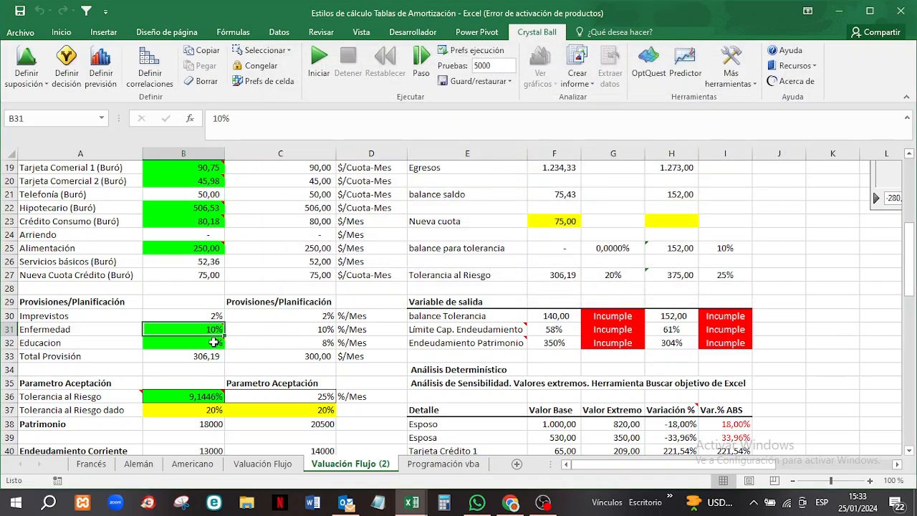
left_click(213, 343)
left_click(27, 58)
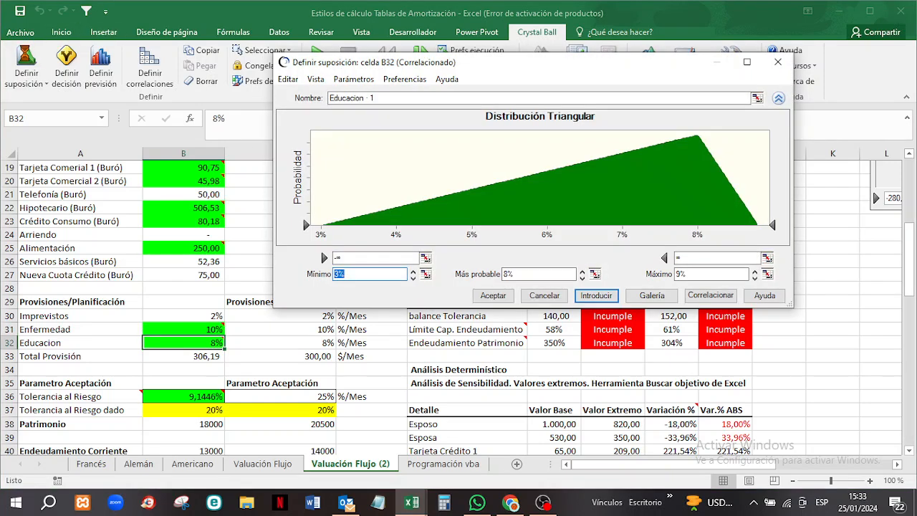
left_click(498, 295)
- Open the Crystal Ball assumption for Tolerancia al Riesgo in cell B36, examine its distribution and parameters, and accept it
scroll(528, 210, "down", 2)
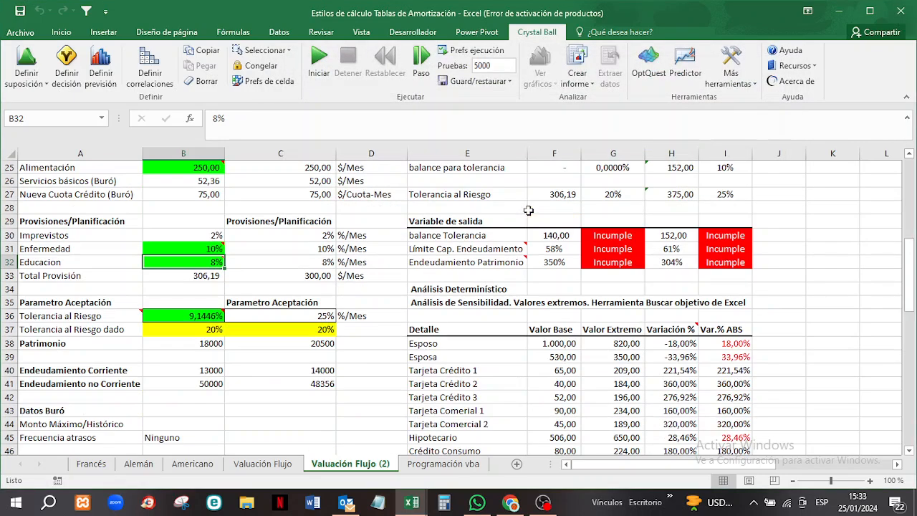
left_click(188, 315)
left_click(41, 57)
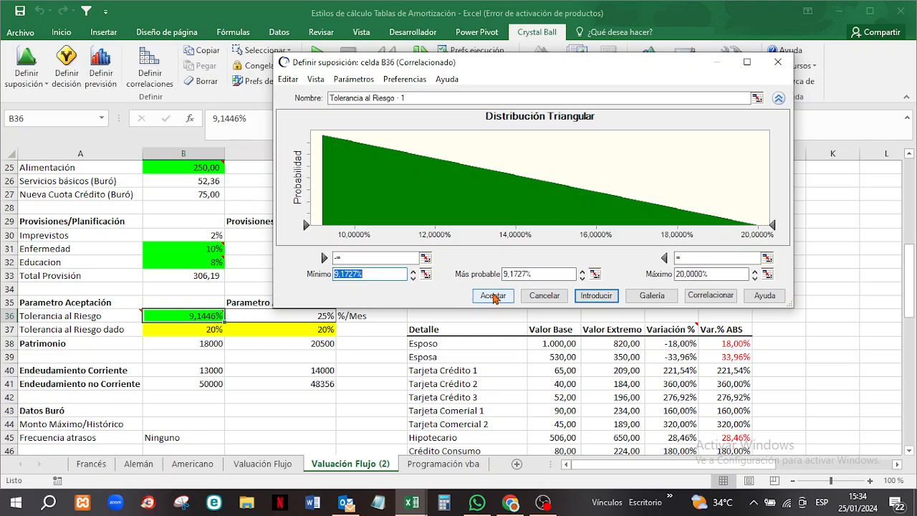
left_click(493, 296)
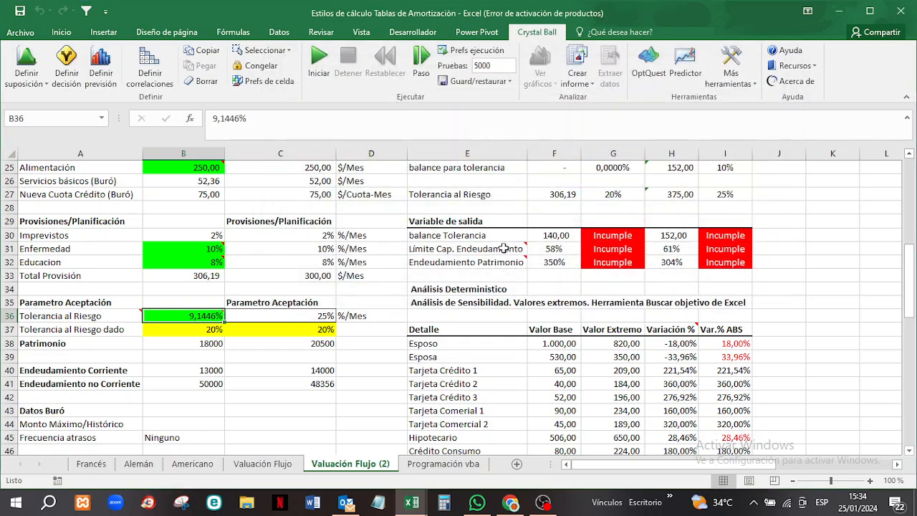
- Examine the acceptance parameters, the output variables and the Análisis Probabilístico section with its risk mitigation note
mouse_move(504, 248)
scroll(504, 247, "down", 3)
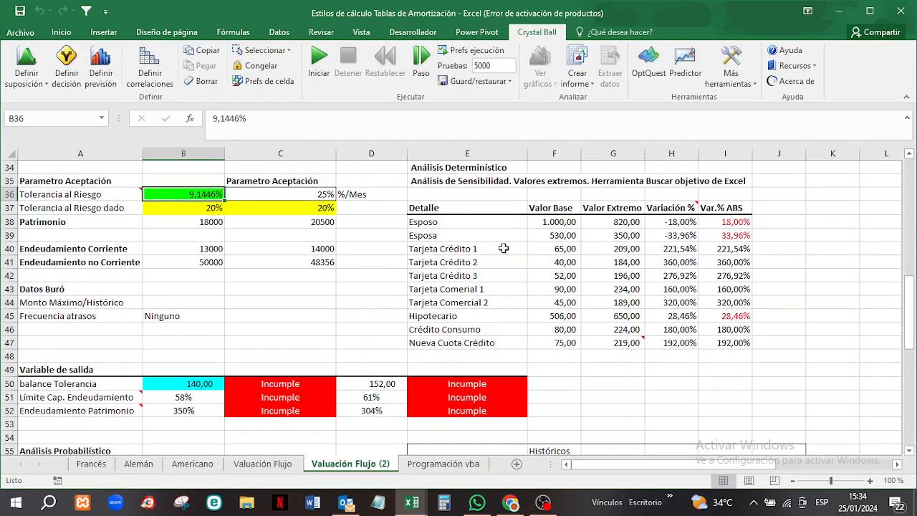
scroll(504, 248, "down", 8)
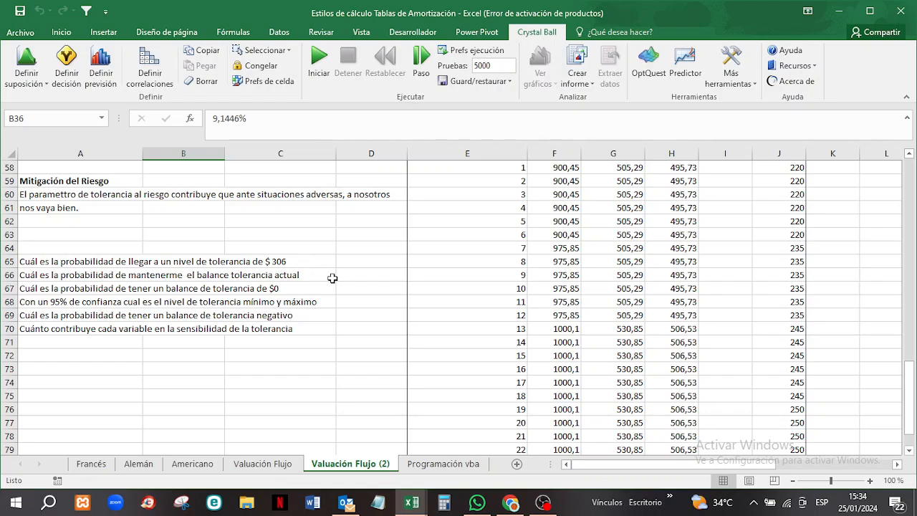
scroll(333, 278, "up", 10)
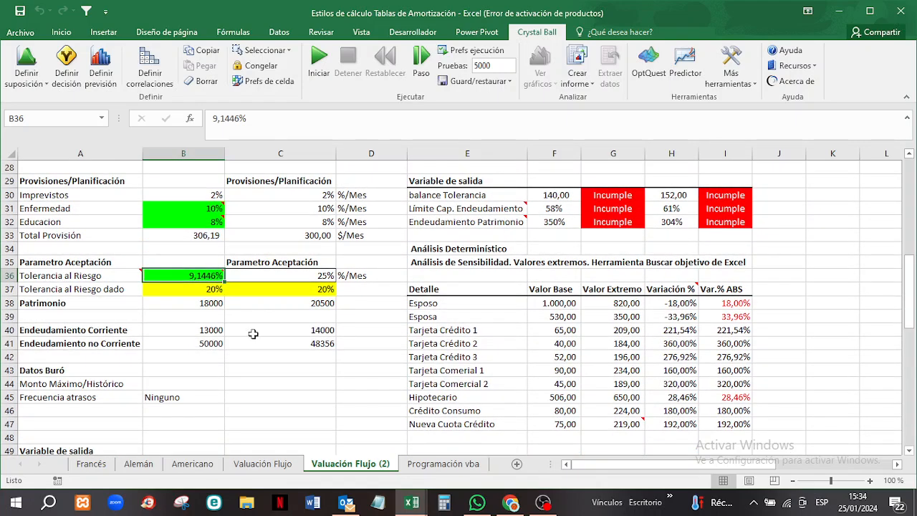
scroll(284, 361, "down", 6)
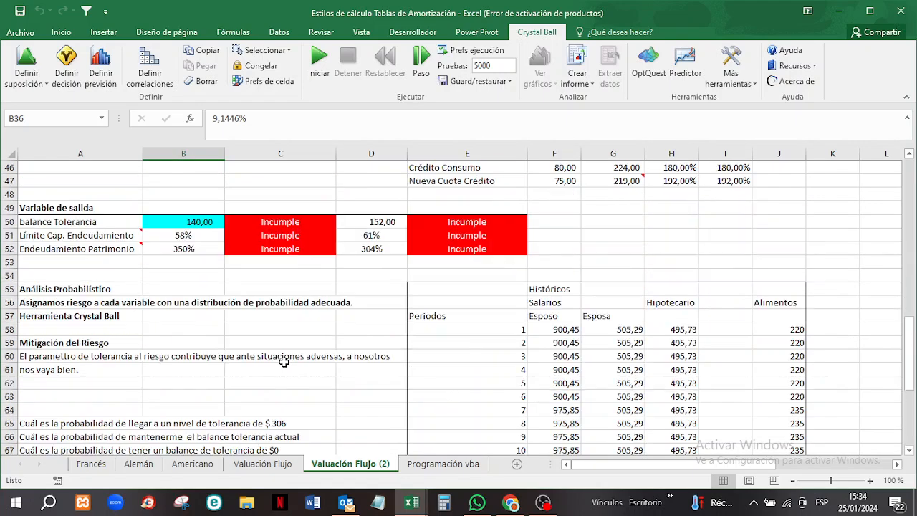
scroll(284, 362, "down", 3)
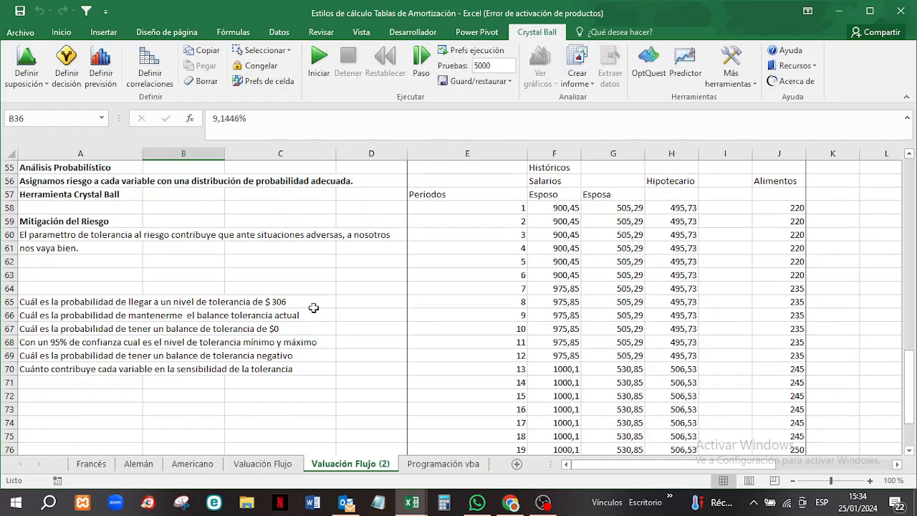
- Review the input variables and the tolerance probability questions in rows 65 to 70, selecting the sensitivity question in cell A70
scroll(286, 351, "up", 14)
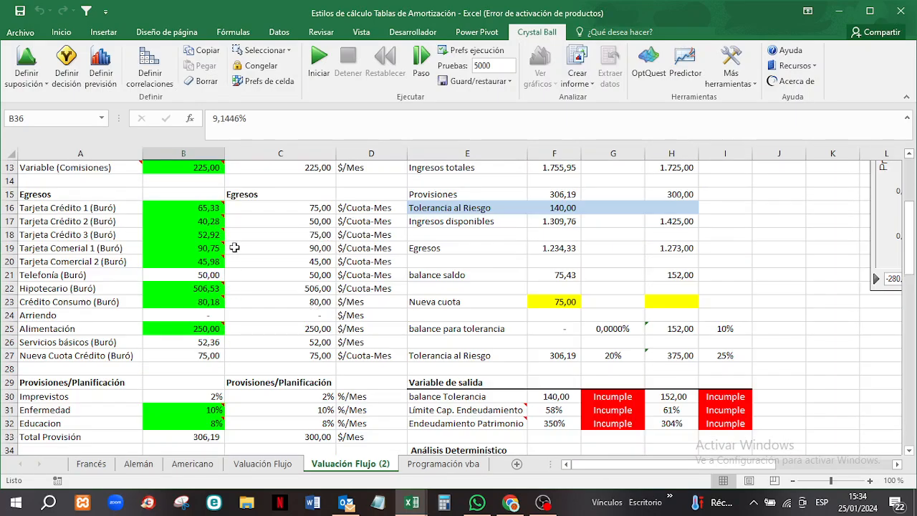
scroll(232, 234, "up", 3)
scroll(233, 234, "down", 2)
scroll(233, 234, "down", 1)
scroll(233, 235, "down", 11)
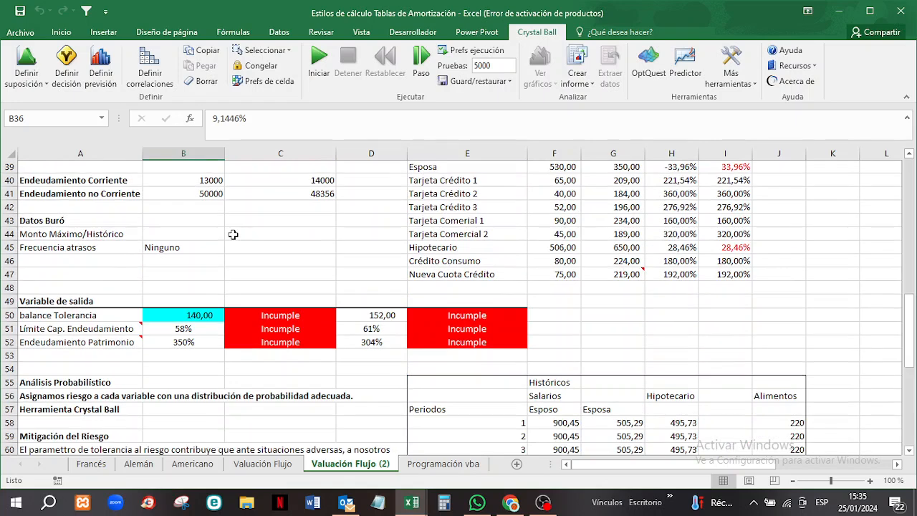
scroll(233, 234, "down", 2)
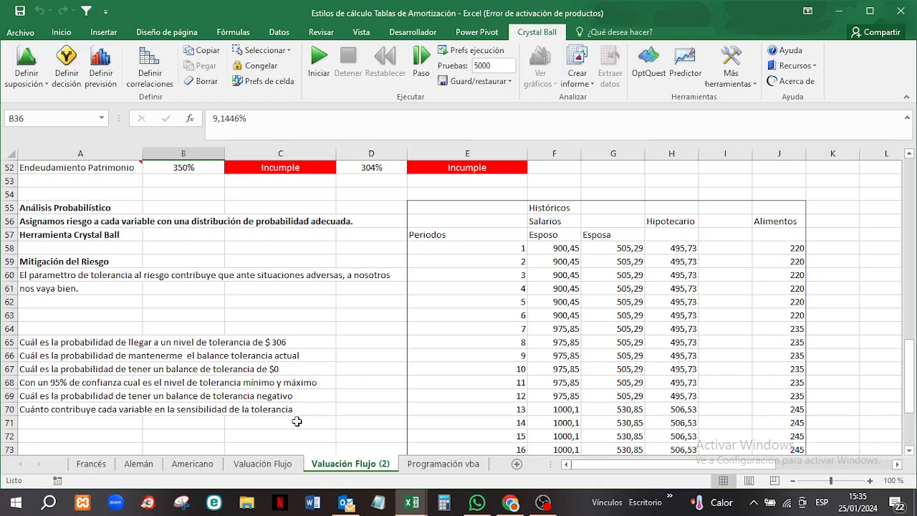
left_click(256, 409)
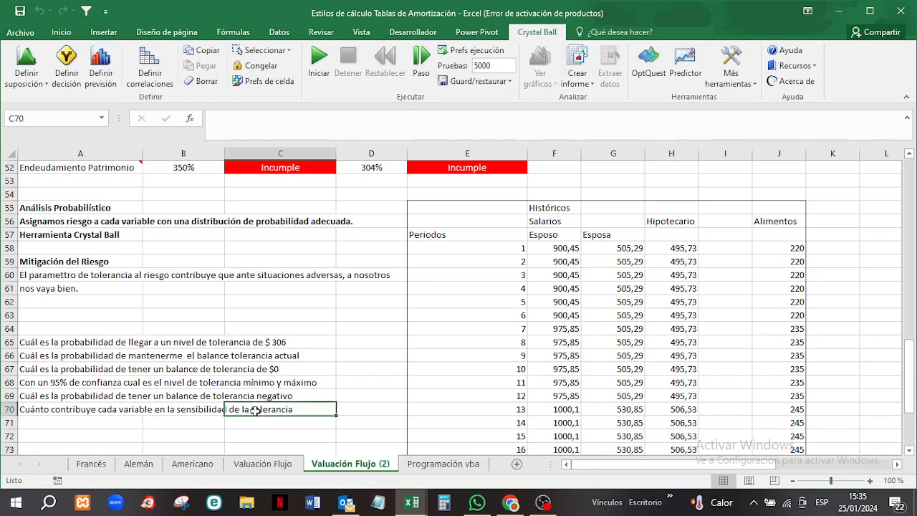
left_click(45, 409)
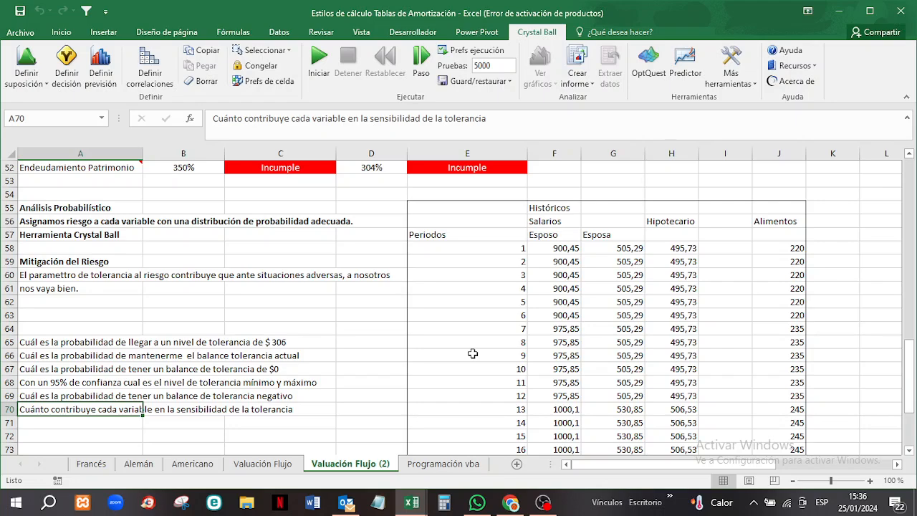
- Examine the base values, extreme values and percentage variations in the Análisis Determinístico sensitivity table
scroll(473, 353, "up", 4)
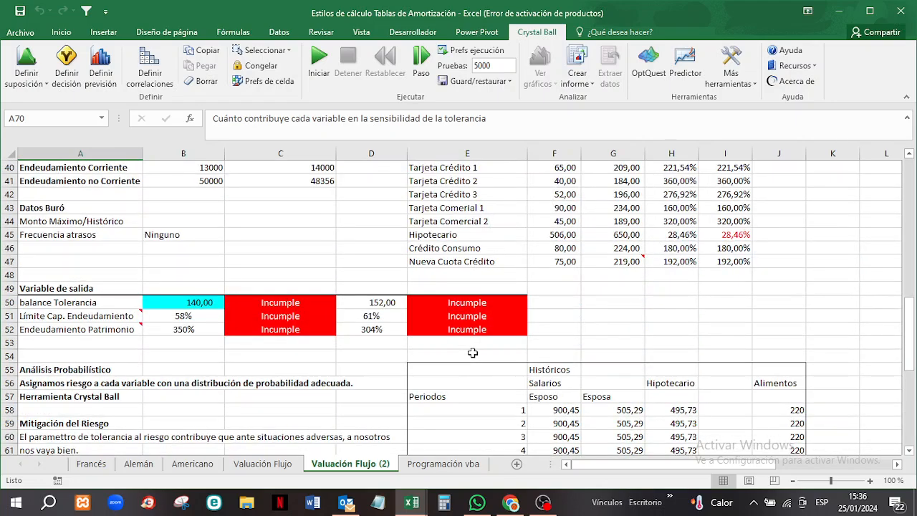
scroll(472, 352, "up", 2)
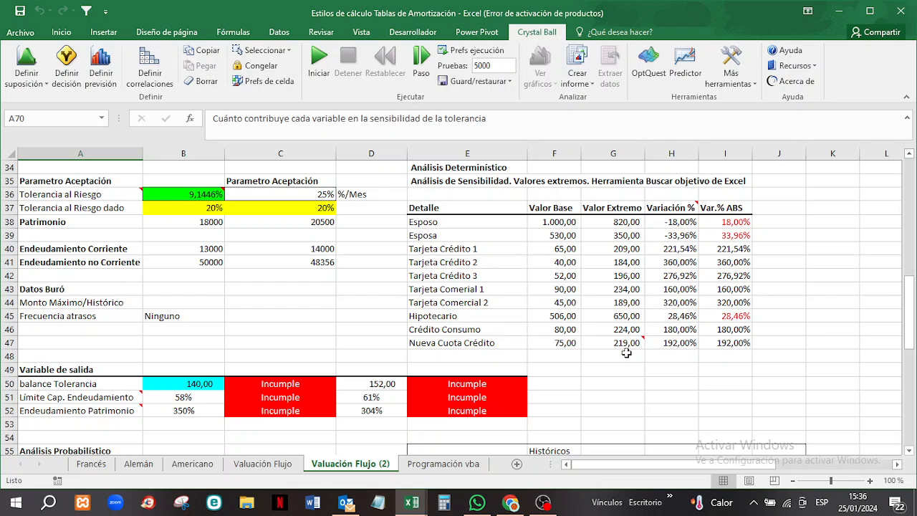
mouse_move(644, 344)
scroll(630, 375, "down", 3)
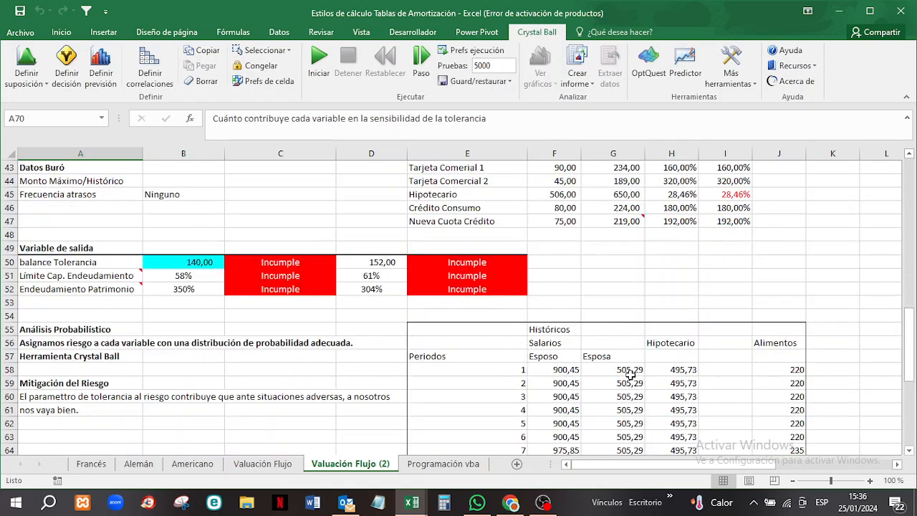
scroll(630, 374, "down", 4)
scroll(630, 374, "up", 4)
scroll(630, 374, "up", 1)
scroll(630, 374, "up", 3)
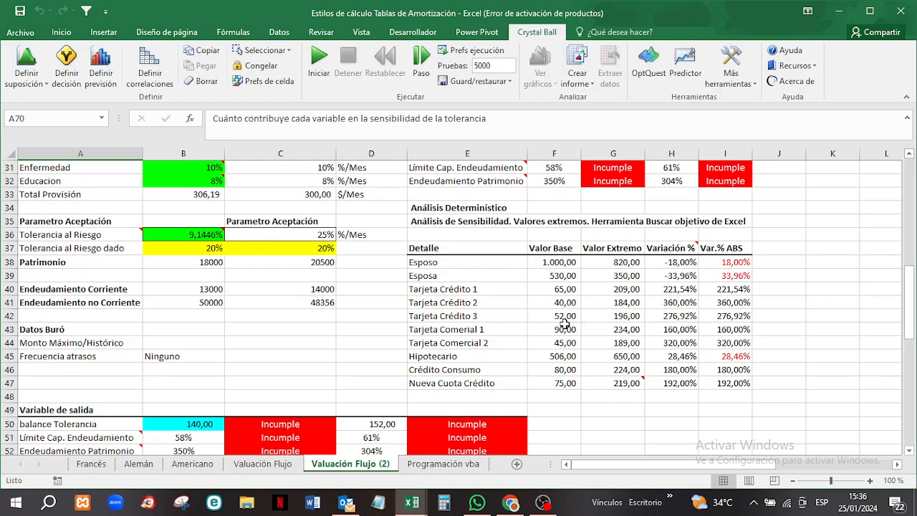
scroll(566, 326, "up", 7)
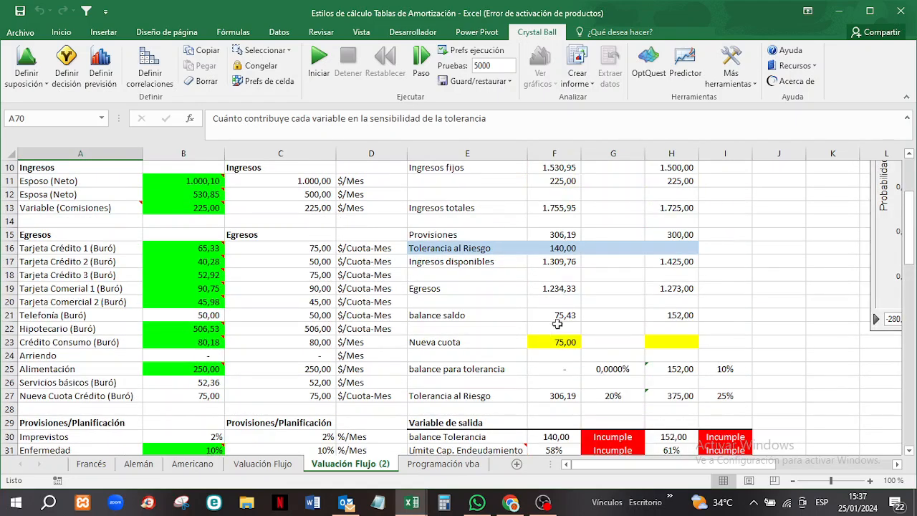
- Review the number of trials, confidence level and sampling method in the Crystal Ball run preferences and accept them
left_click(482, 53)
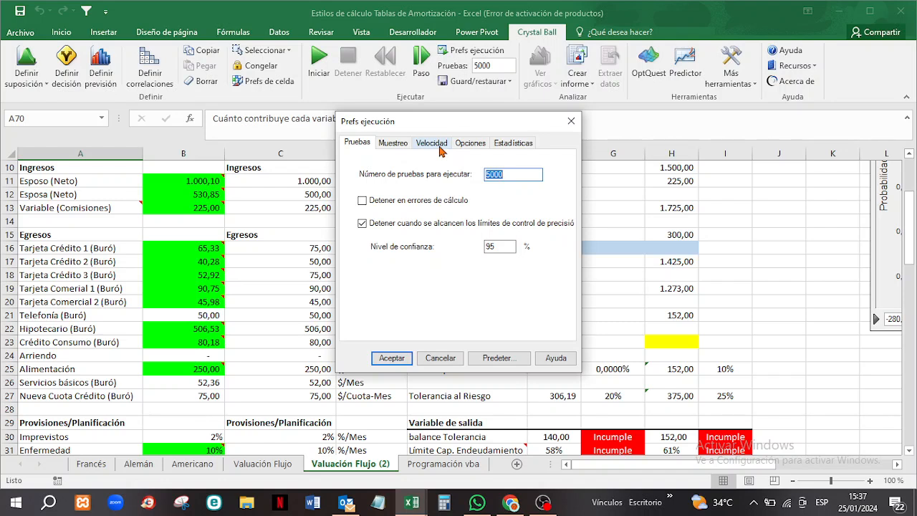
left_click(393, 145)
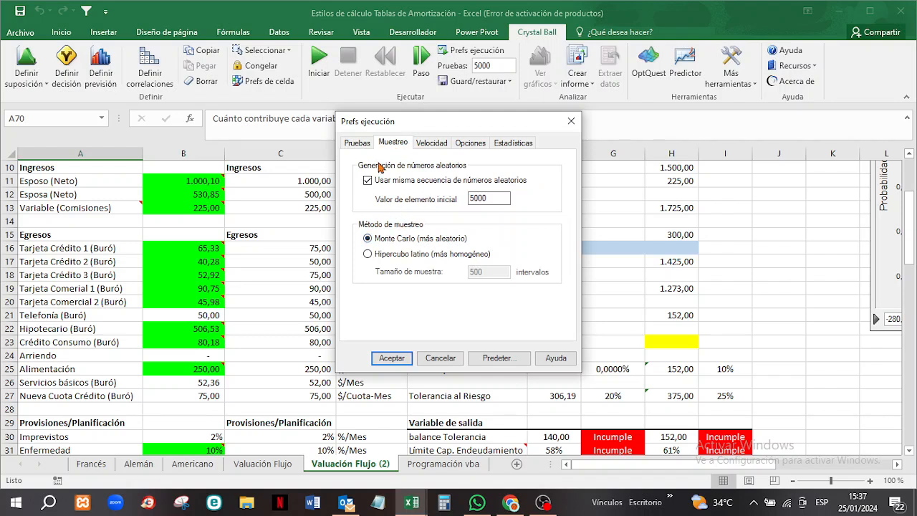
left_click(391, 358)
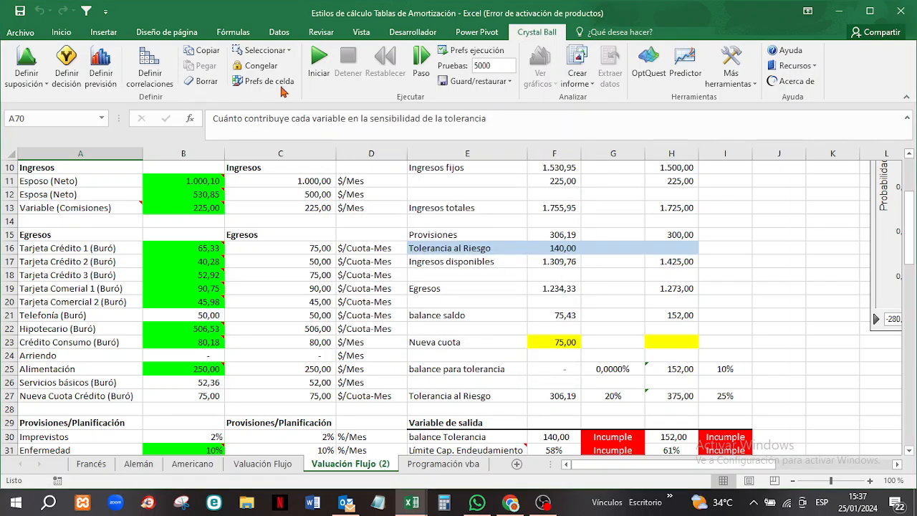
- Examine the cell preferences for assumption shading and comments, cancel them, and inspect the assumption comment on Esposo (Neto) in cell B11
left_click(272, 80)
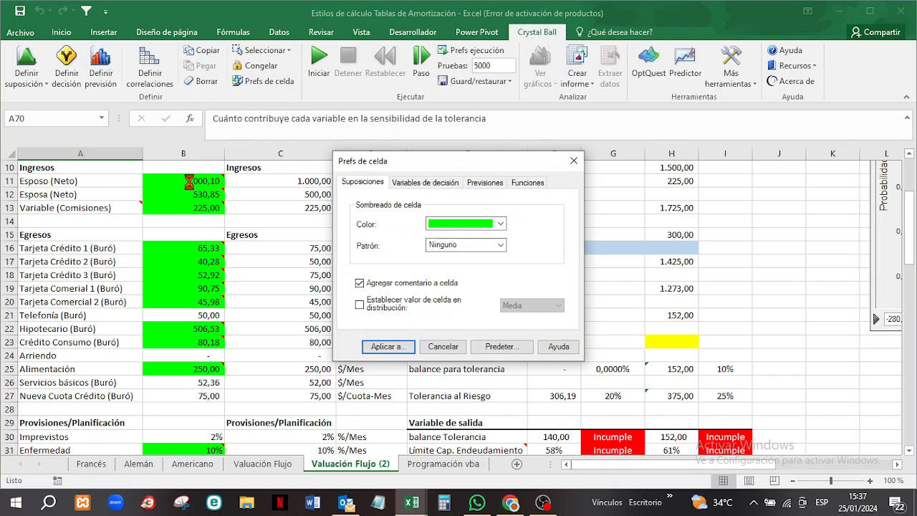
left_click(503, 226)
left_click(505, 226)
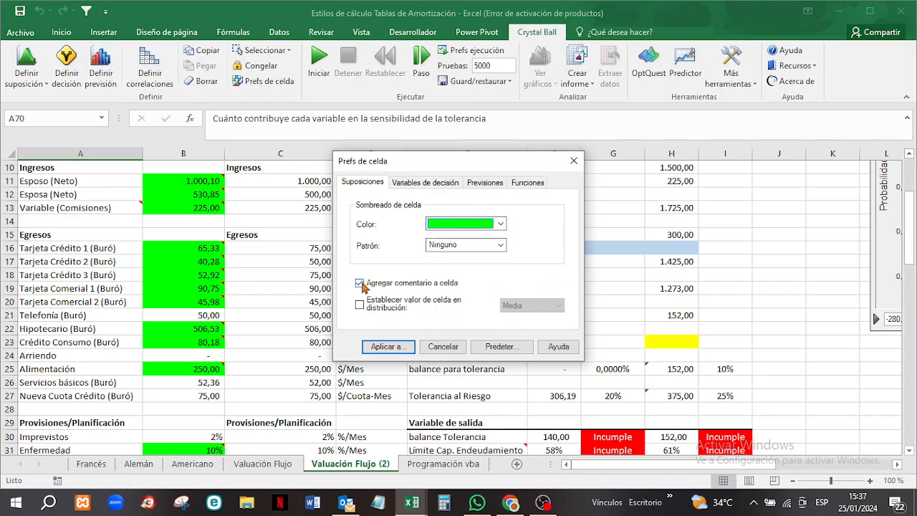
left_click(387, 346)
left_click(427, 337)
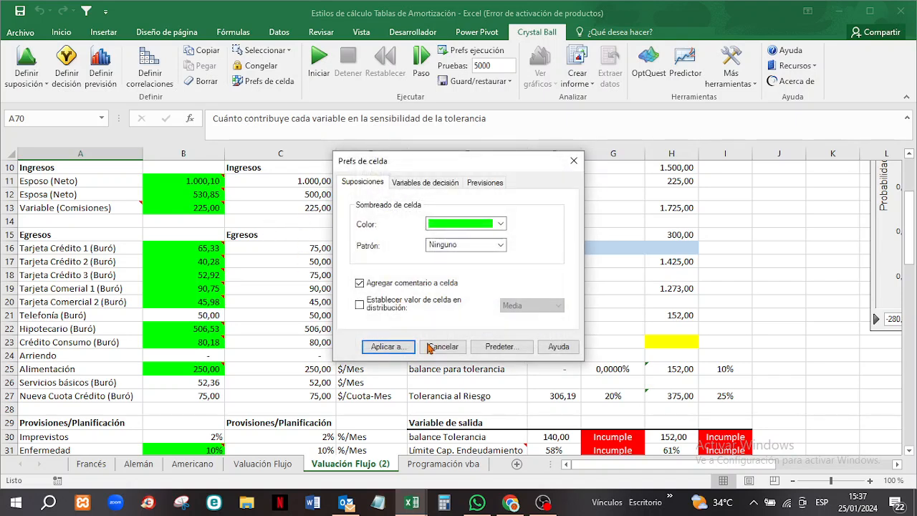
left_click(463, 347)
left_click(195, 181)
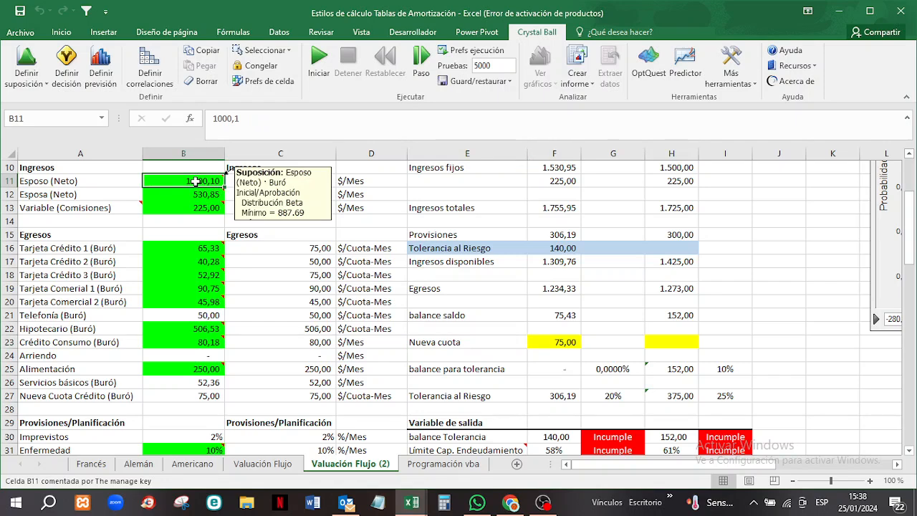
left_click(203, 247)
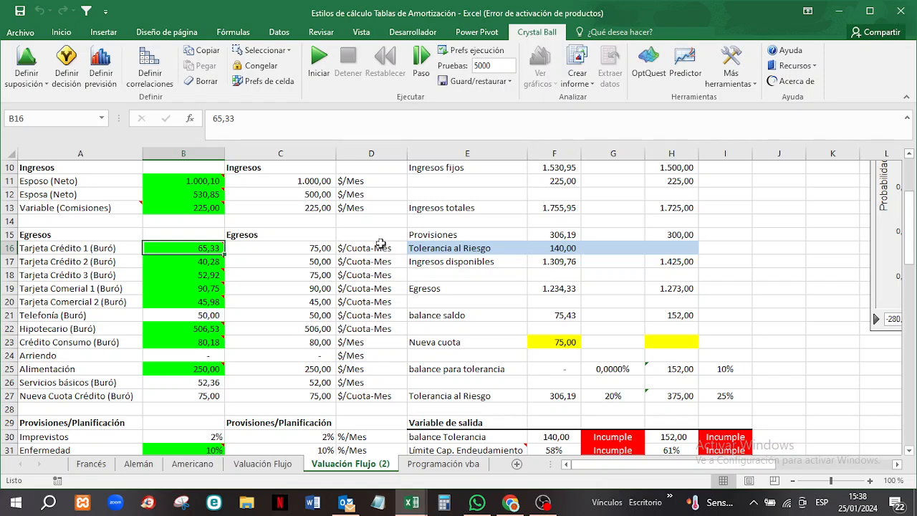
- Run the Crystal Ball simulation with 5000 trials to produce the balance Tolerancia forecast chart
scroll(363, 207, "down", 1)
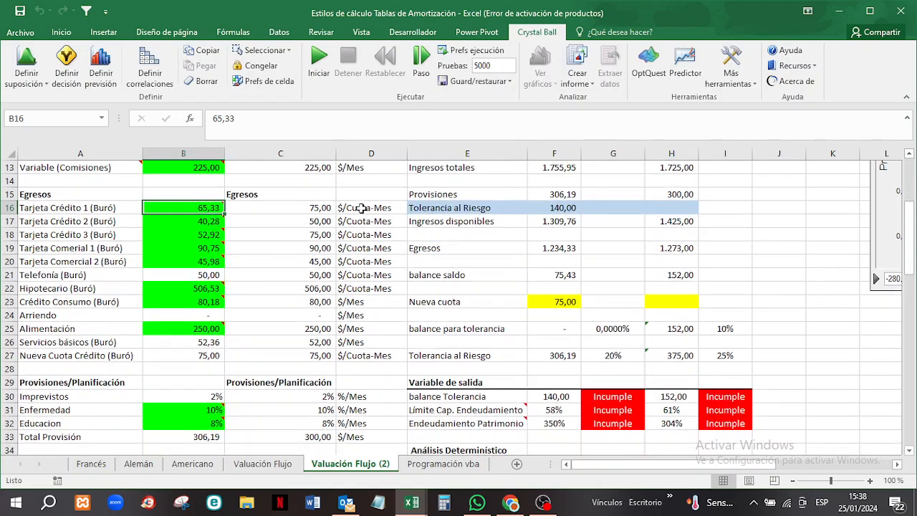
scroll(363, 207, "down", 2)
scroll(363, 207, "down", 2)
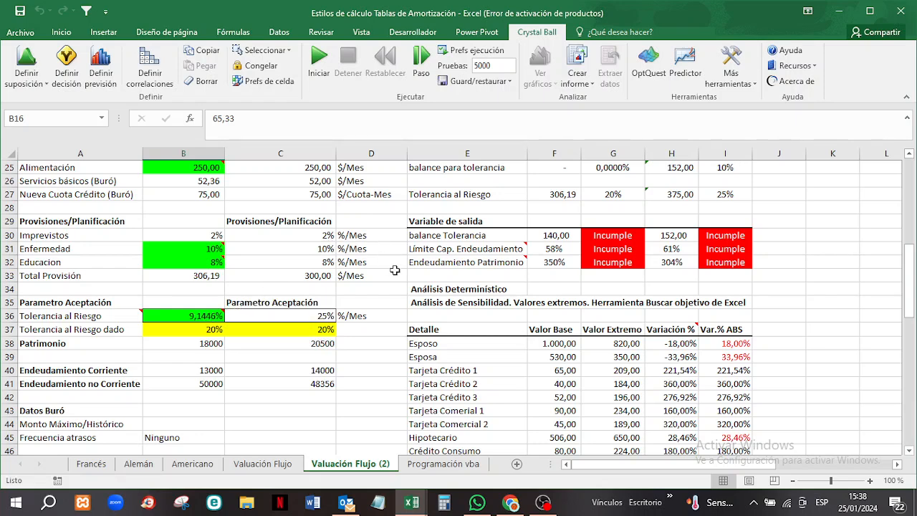
scroll(426, 271, "up", 2)
scroll(426, 271, "up", 2)
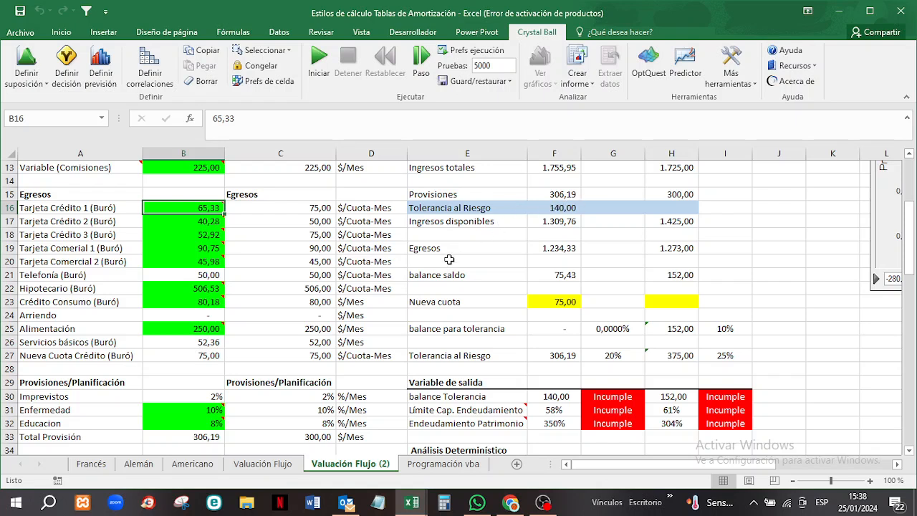
left_click(317, 61)
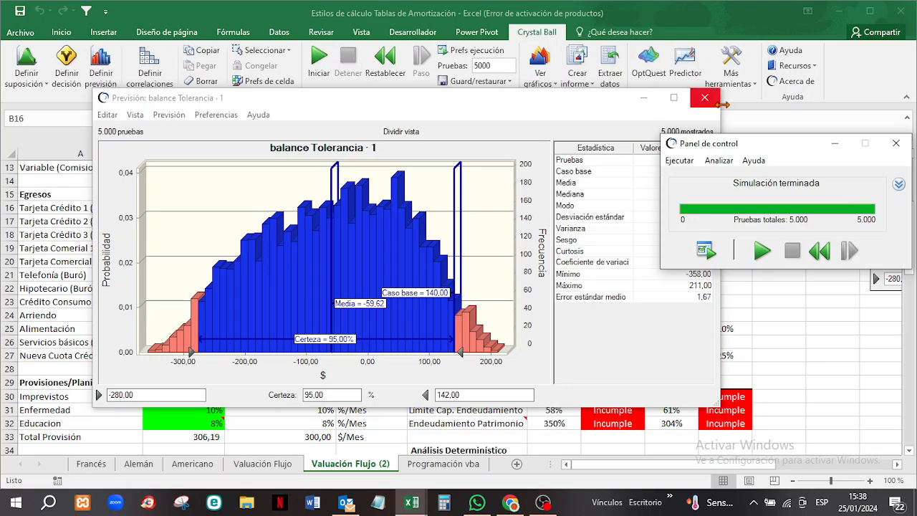
- Close the simulation control panel and widen the balance Tolerancia certainty range to minus and plus infinity
left_click(895, 143)
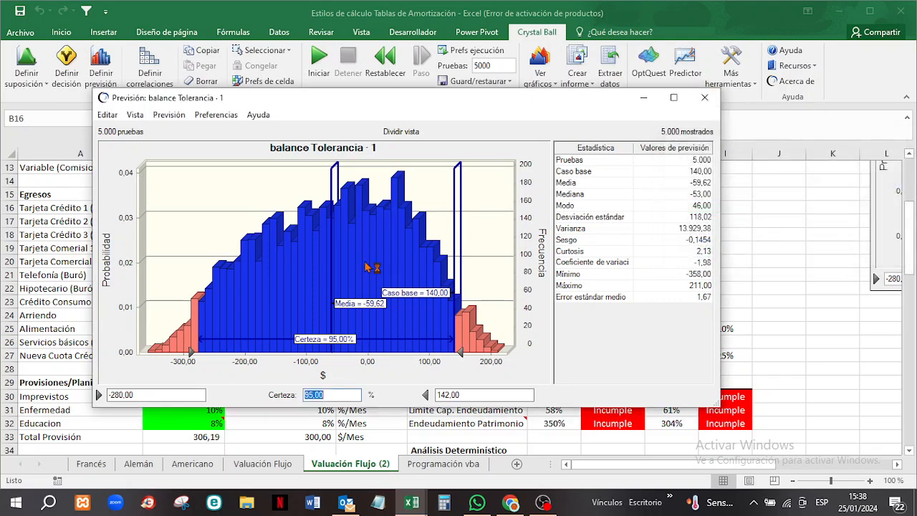
left_click_drag(192, 355, 123, 361)
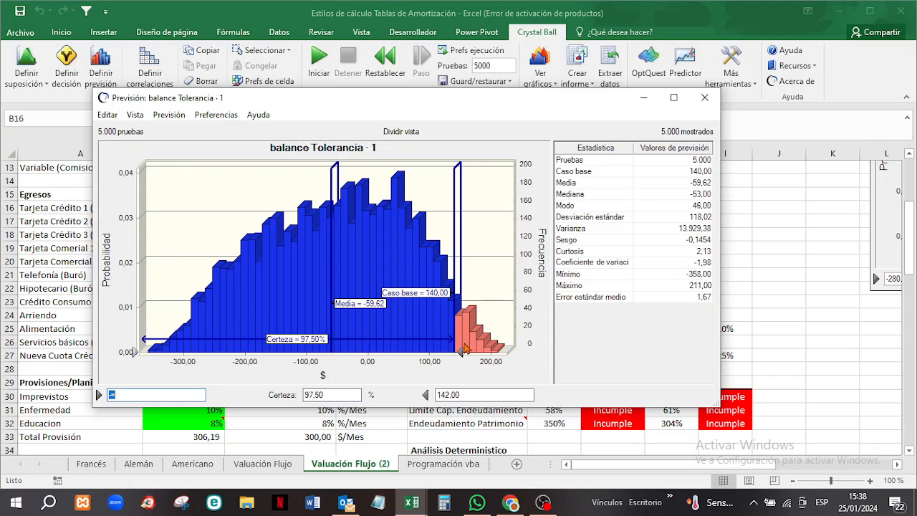
left_click_drag(458, 351, 538, 361)
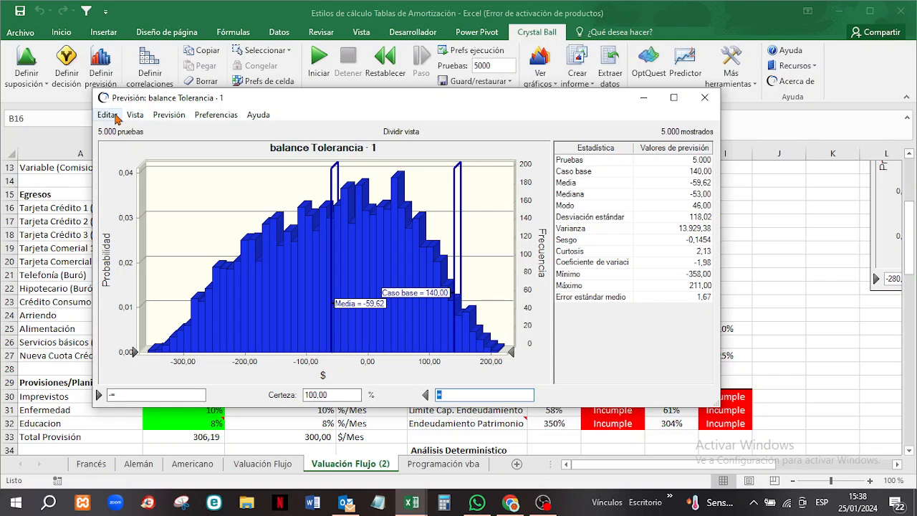
- Review the frequency, statistics, percentile and split-view display options of the forecast chart without changing them
left_click(134, 117)
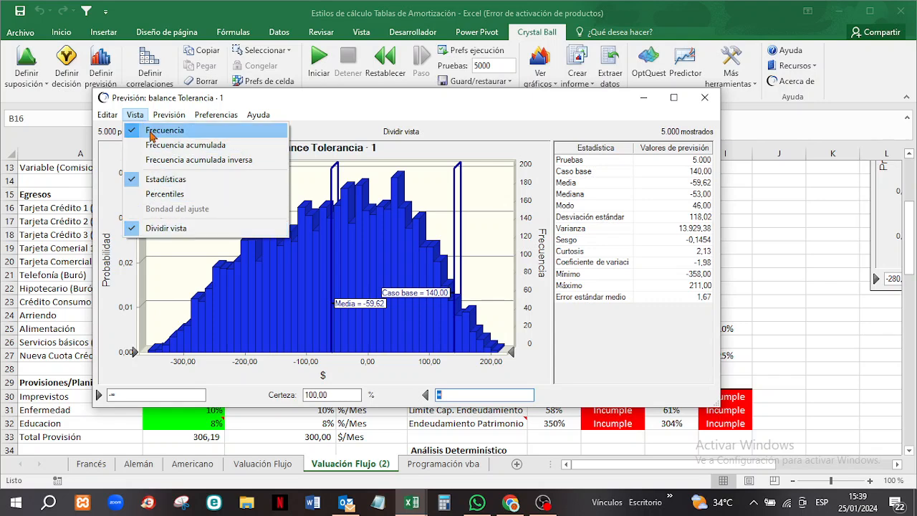
mouse_move(121, 114)
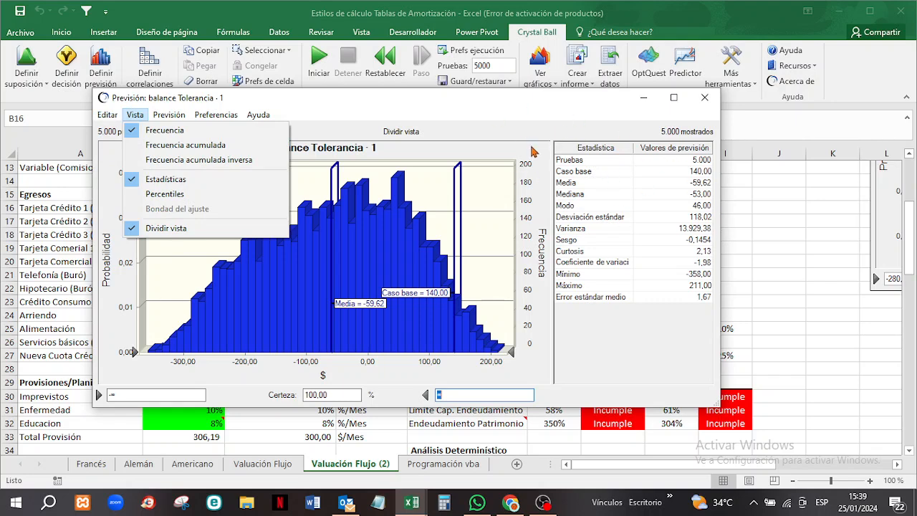
left_click(580, 119)
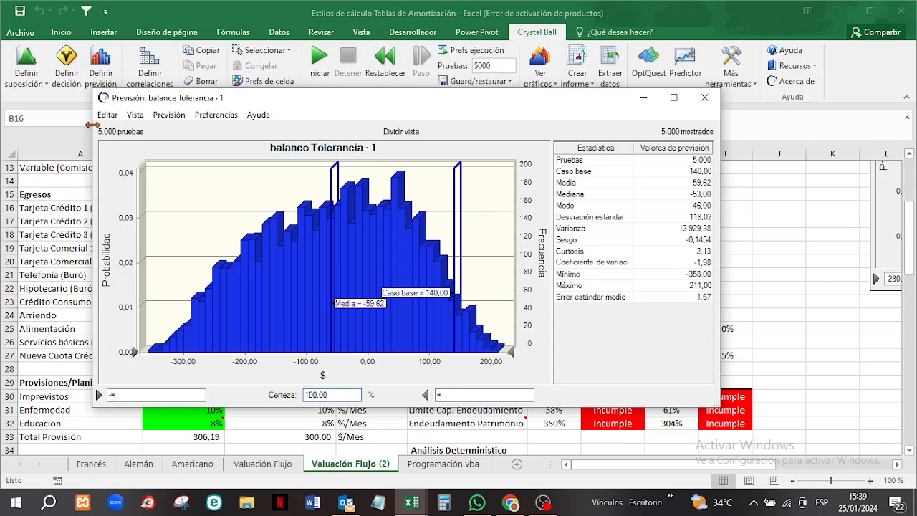
- Minimize the forecast chart and read the probability questions below Mitigación del Riesgo in rows 65 to 70
left_click(644, 97)
scroll(268, 257, "down", 10)
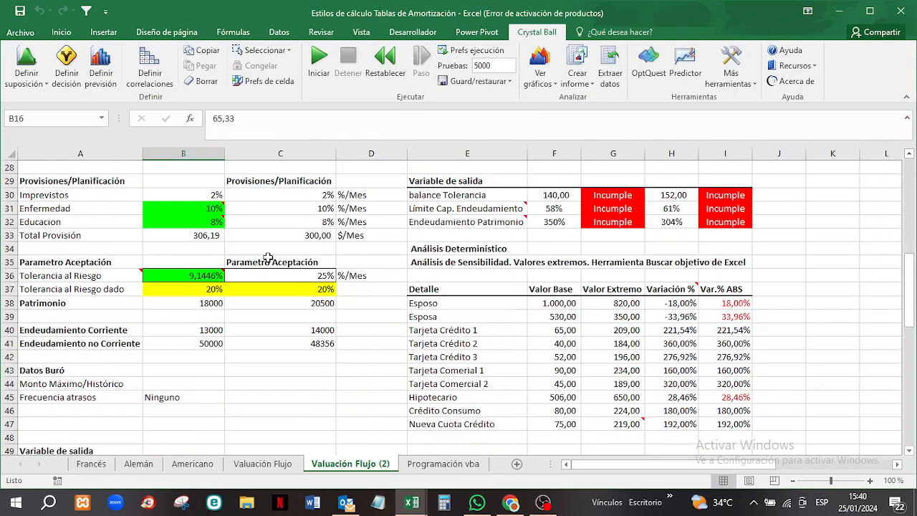
scroll(267, 257, "down", 4)
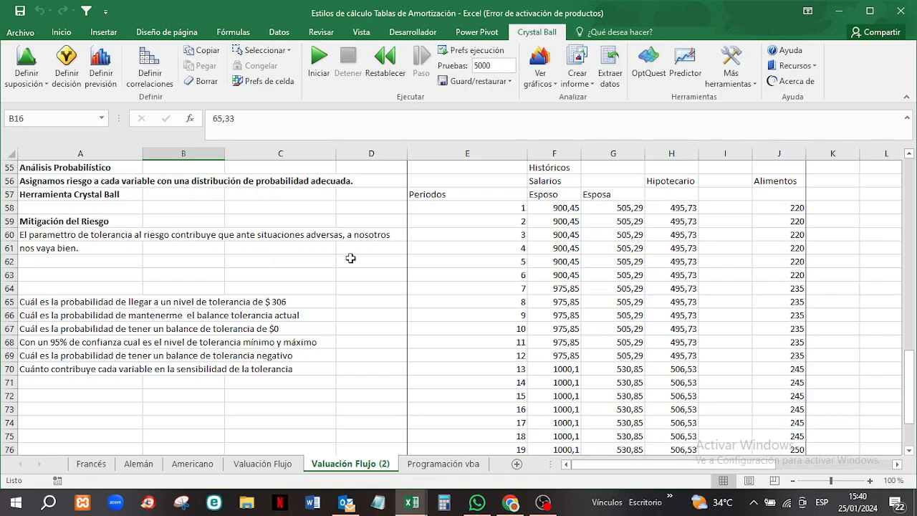
scroll(350, 259, "up", 12)
scroll(351, 259, "up", 1)
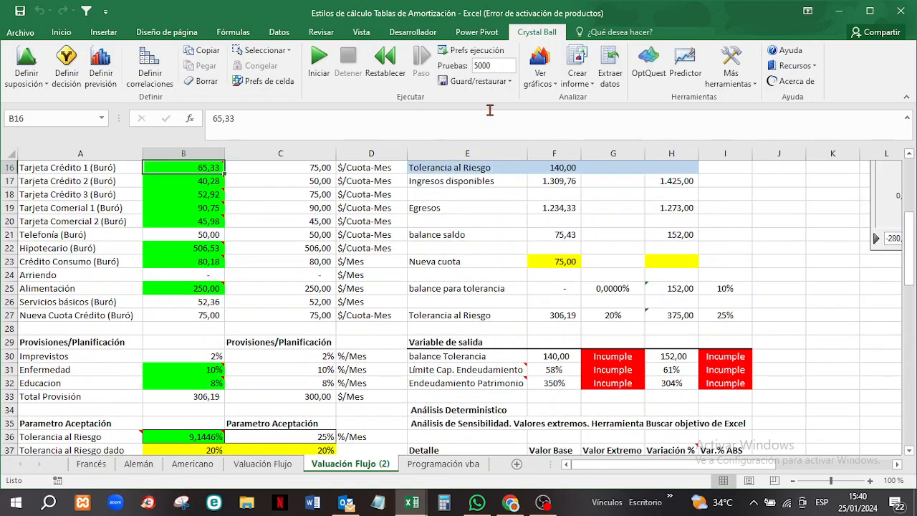
- Reopen the balance Tolerancia forecast chart of the Valuación Flujo (2) sheet
left_click(540, 78)
left_click(581, 136)
left_click(370, 148)
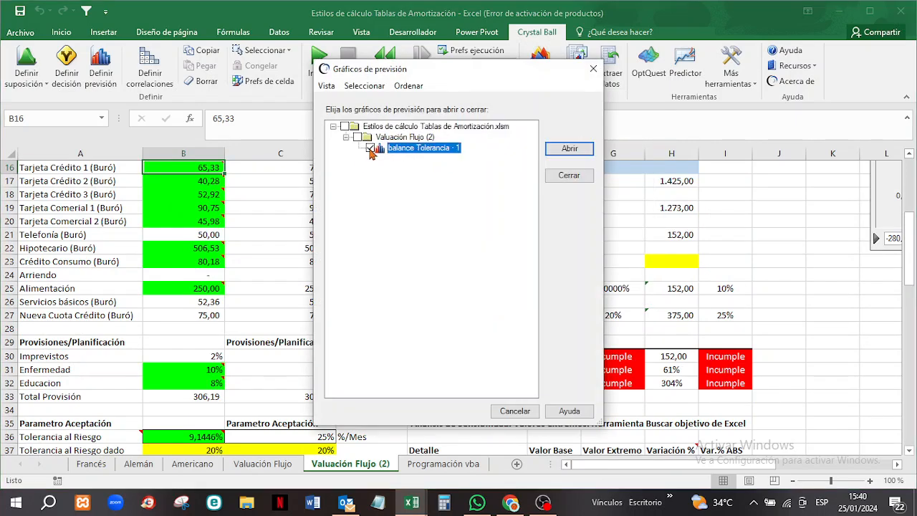
left_click(586, 148)
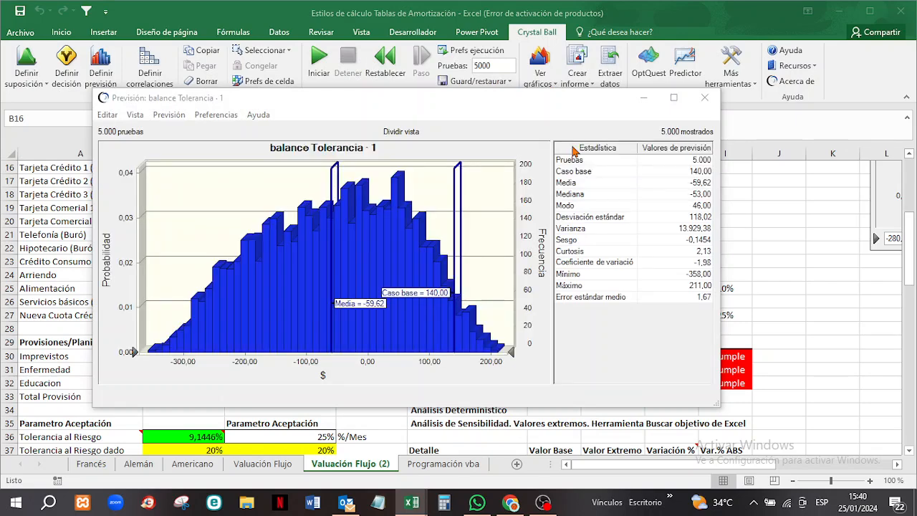
left_click(704, 98)
left_click(542, 60)
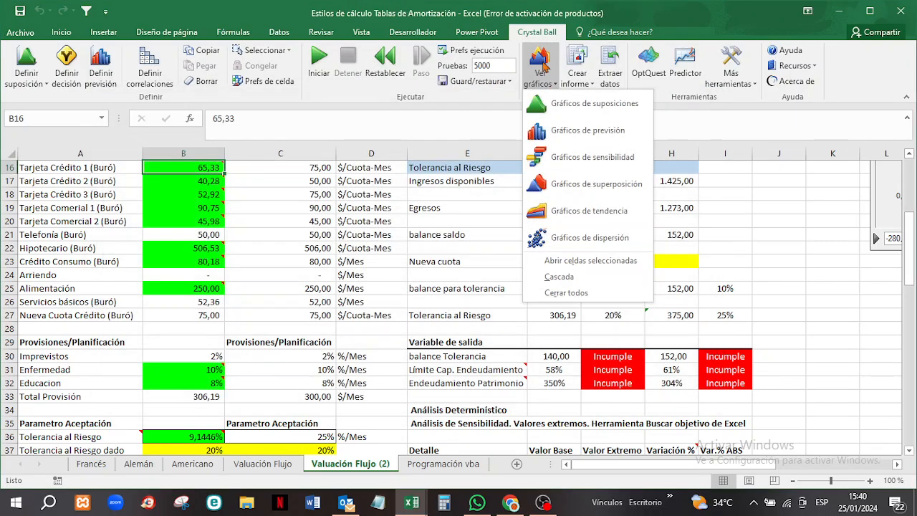
left_click(587, 130)
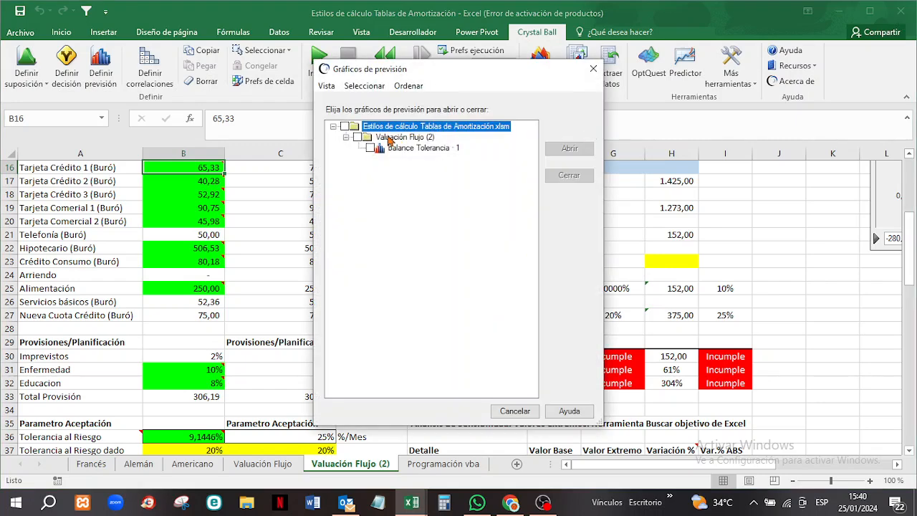
left_click(370, 148)
left_click(568, 149)
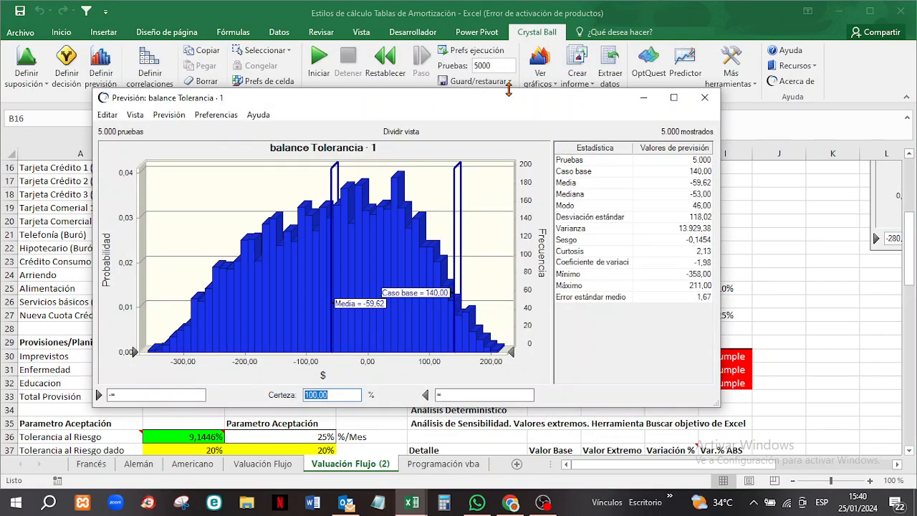
- Evaluate the probability of reaching a tolerance of at least 306 with the forecast's lower limit, and reset that limit to minus infinity
left_click_drag(507, 102, 589, 131)
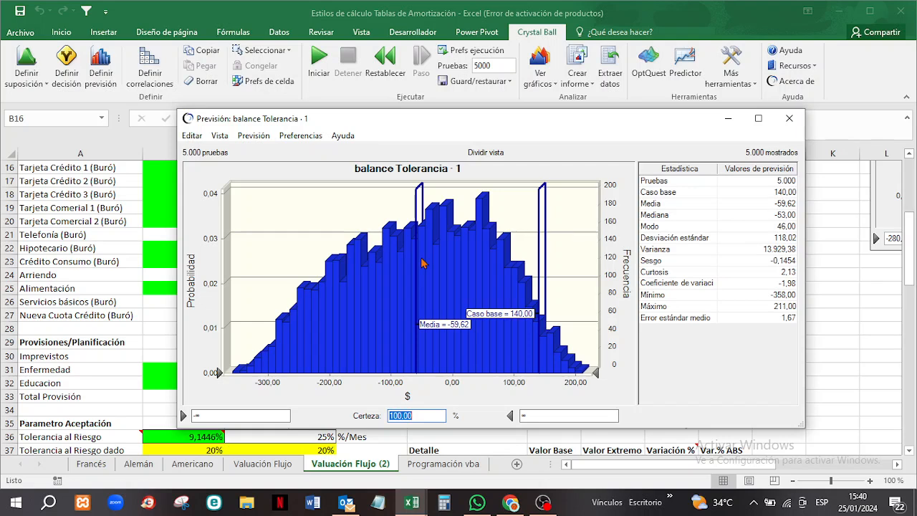
left_click(196, 415)
type("-")
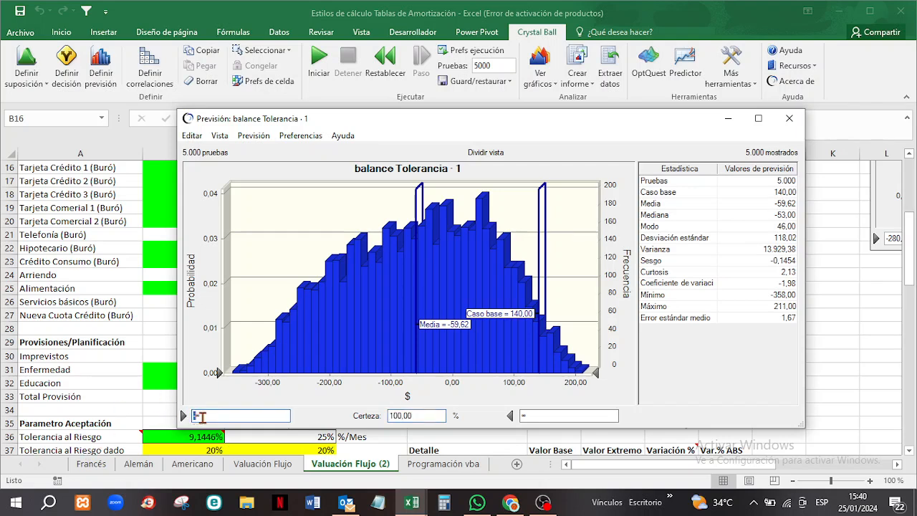
key("BackSpace")
type("306")
key("Return")
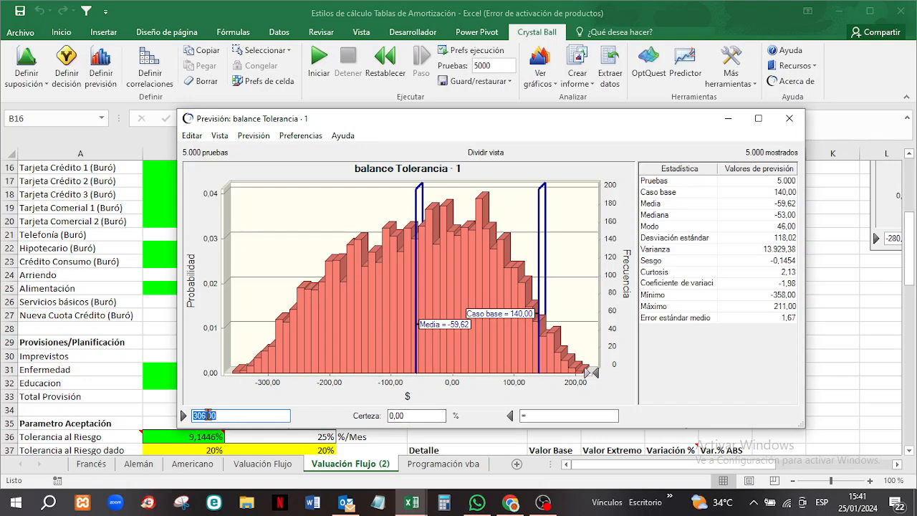
left_click_drag(585, 372, 181, 415)
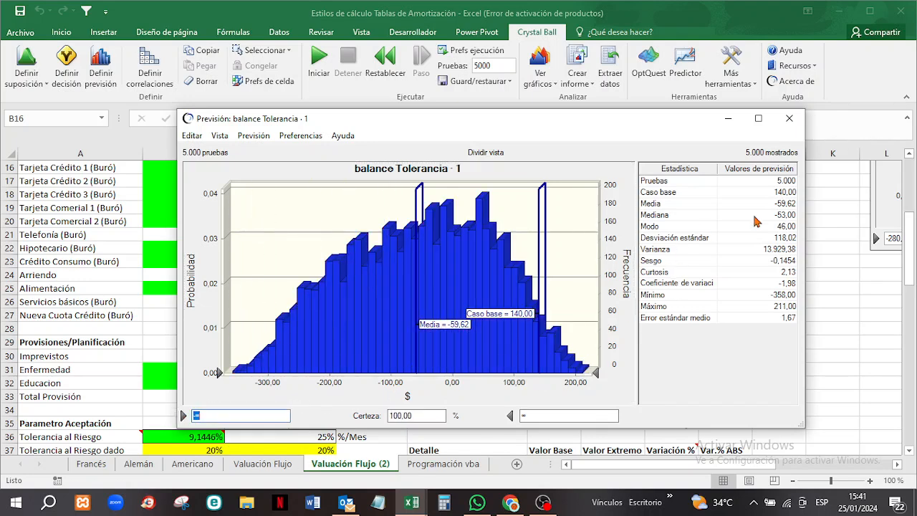
- Return to the probability questions in rows 65 to 70 and reopen the balance Tolerancia forecast chart over them
left_click(909, 453)
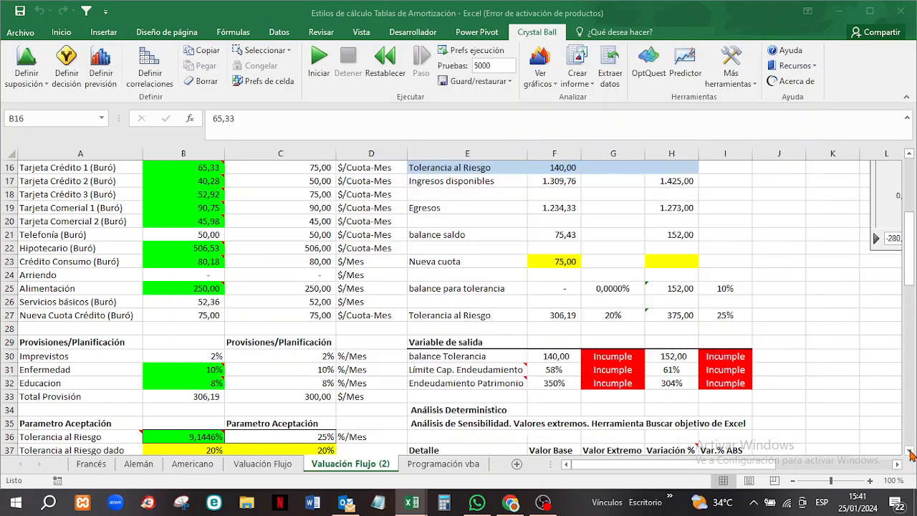
scroll(909, 454, "down", 7)
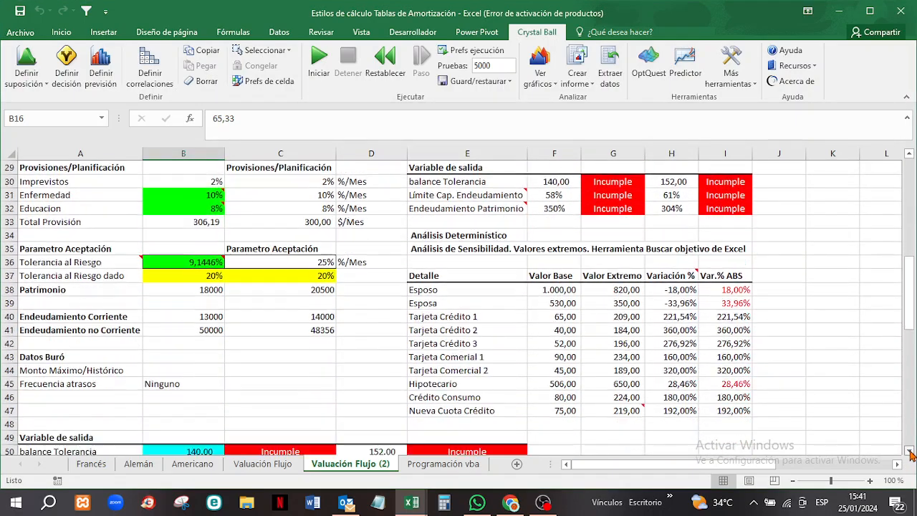
scroll(910, 453, "down", 7)
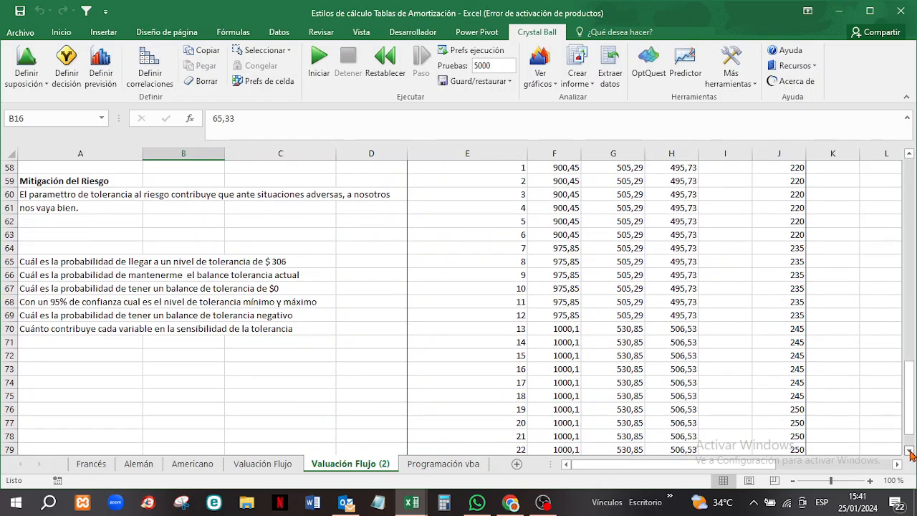
left_click(546, 79)
left_click(599, 133)
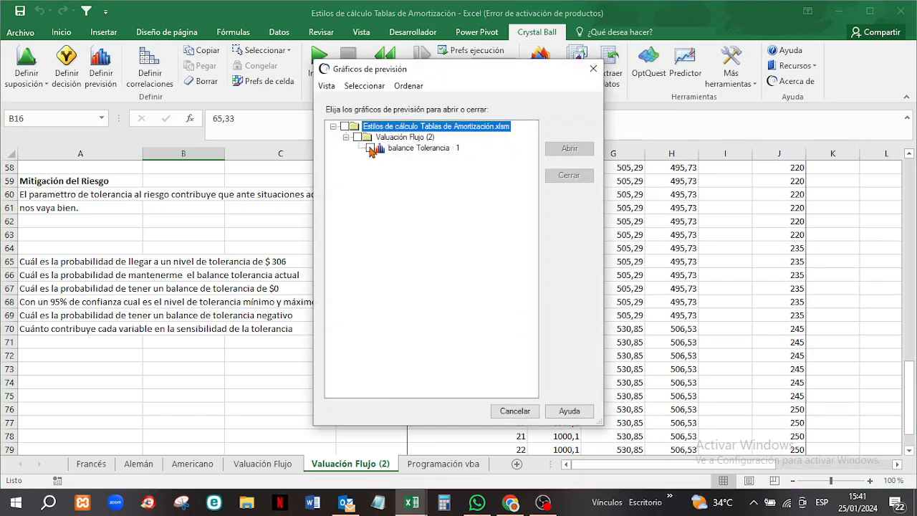
left_click(369, 148)
left_click(569, 148)
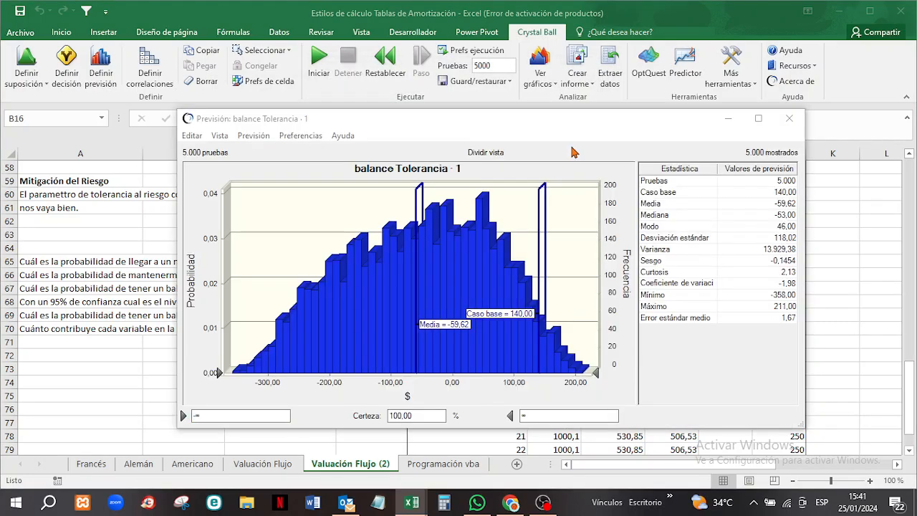
- Move the forecast chart clear of the questions and set its lower limit to 140 for the current tolerance balance
left_click_drag(531, 118, 700, 100)
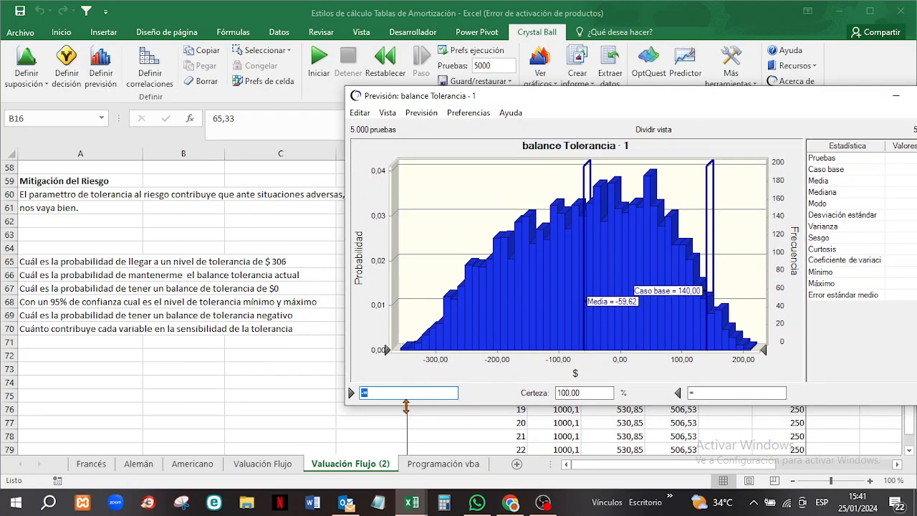
type("140")
key("Return")
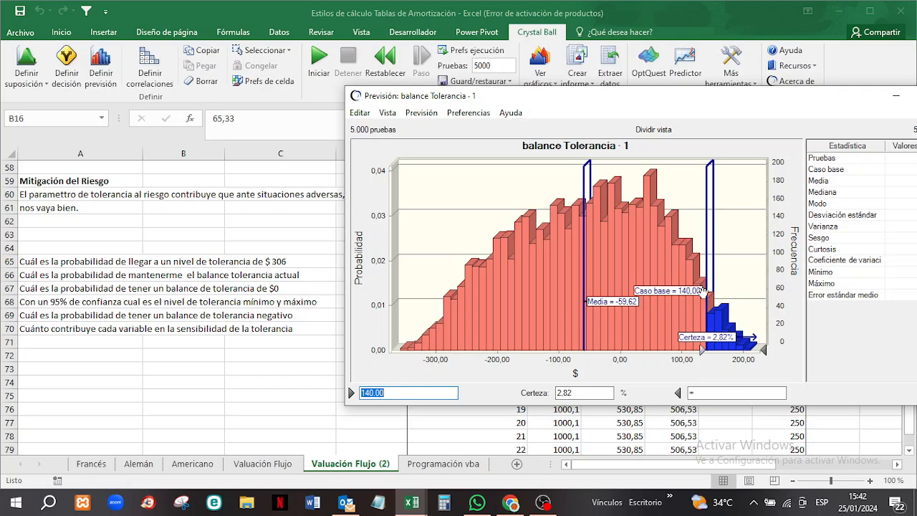
- Reposition the forecast chart beside the questions and set its lower limit to 0 to evaluate the $0 tolerance balance
left_click_drag(748, 99, 628, 113)
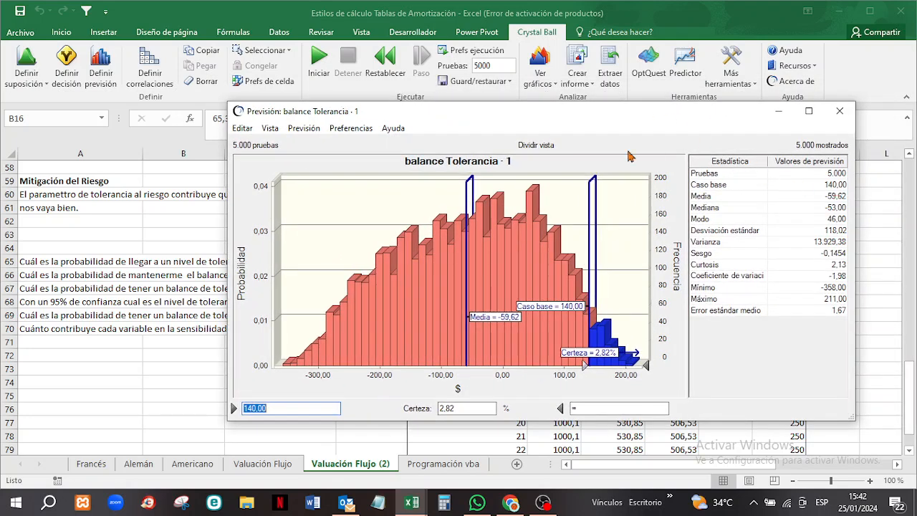
left_click_drag(602, 125, 775, 115)
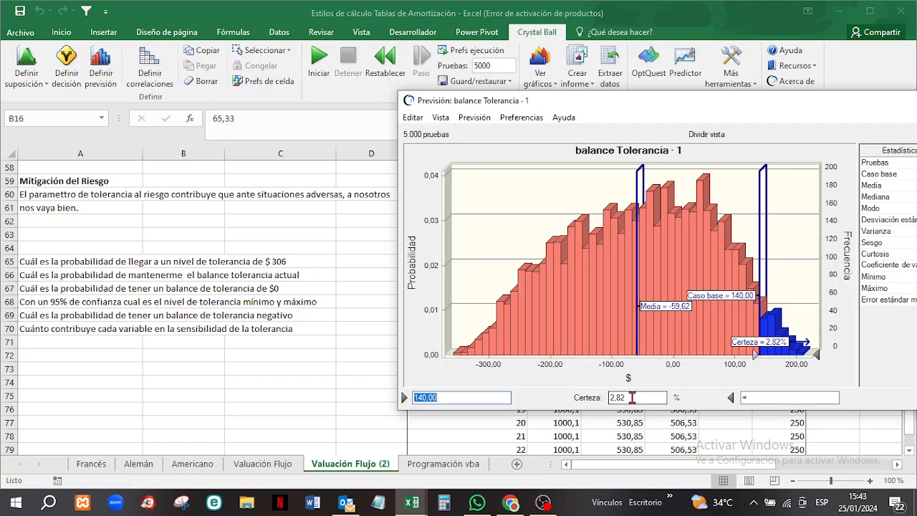
type("0")
key("Return")
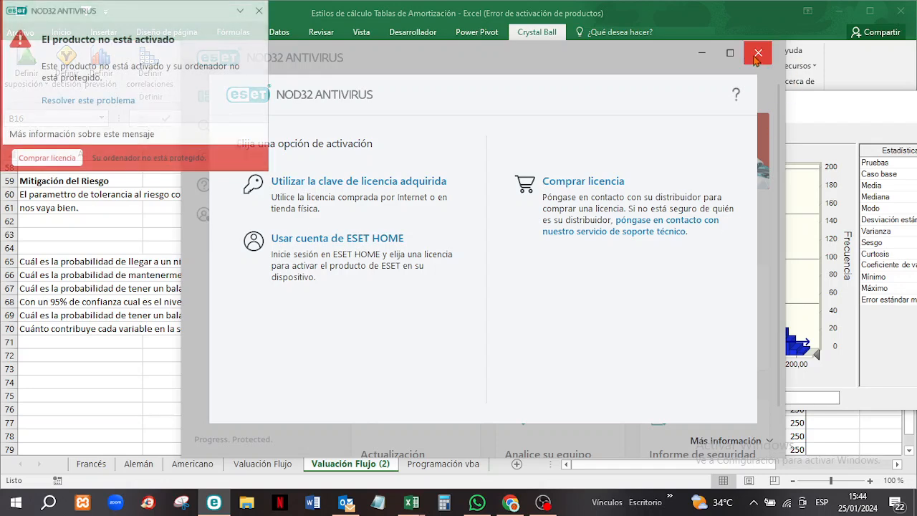
- Dismiss the antivirus activation window and its notification
left_click(756, 56)
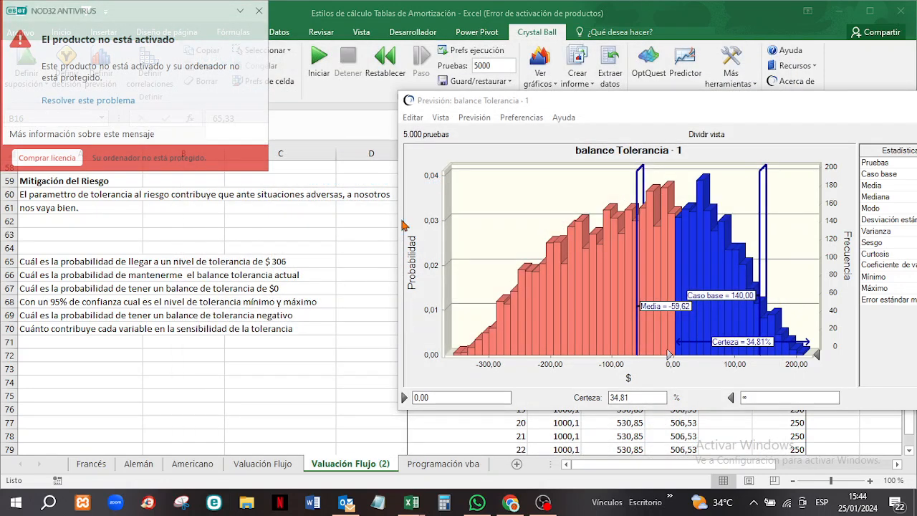
left_click(258, 12)
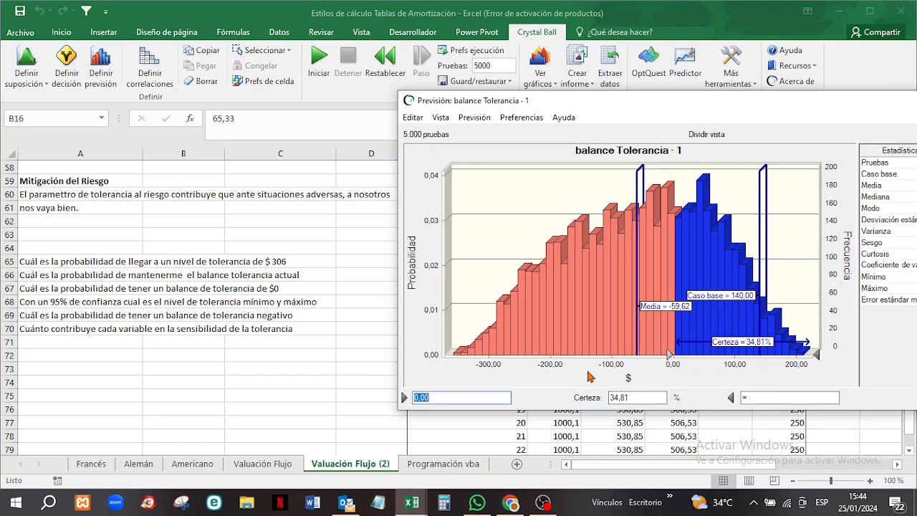
- Reset the forecast's lower limit to minus infinity and set the certainty to 95% to obtain the minimum and maximum tolerance
double_click(620, 398)
type("95")
key("Return")
left_click_drag(670, 355, 436, 355)
double_click(620, 397)
type("95")
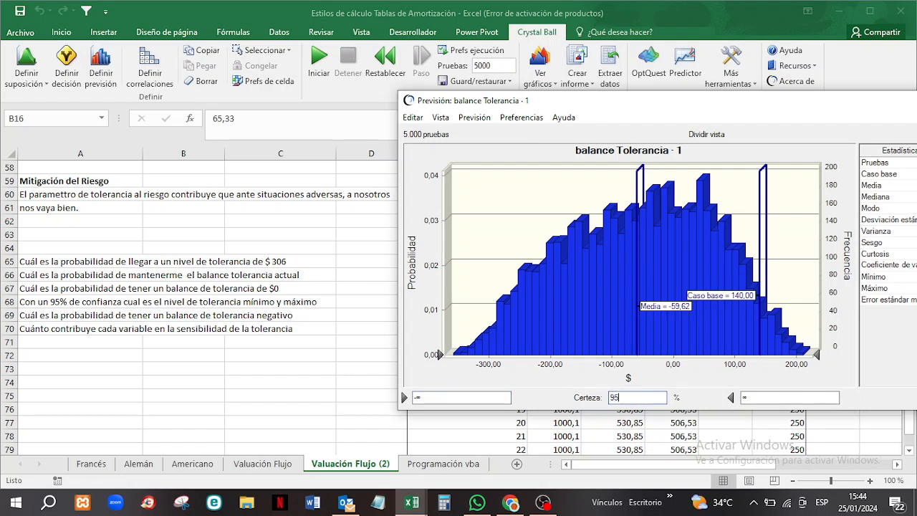
key("Return")
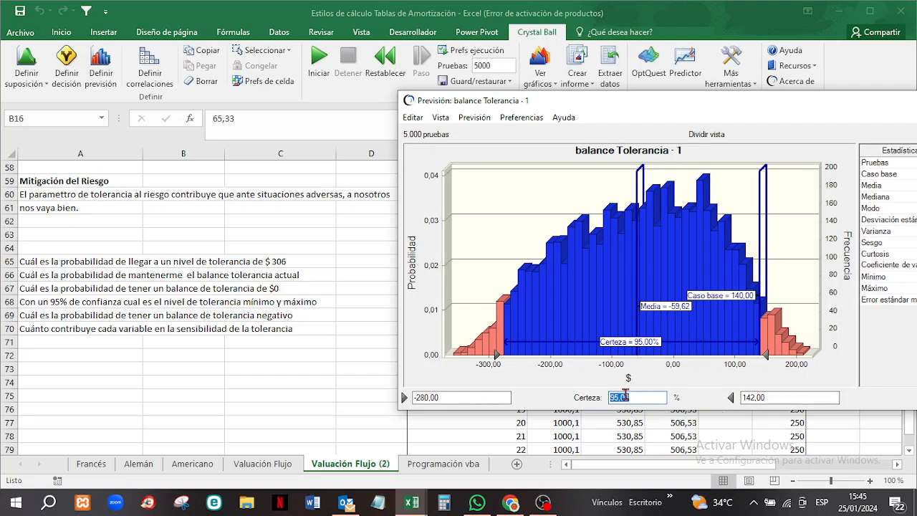
- Restore the forecast's certainty to 100% and set its lower limit to -200
type("100")
key("Return")
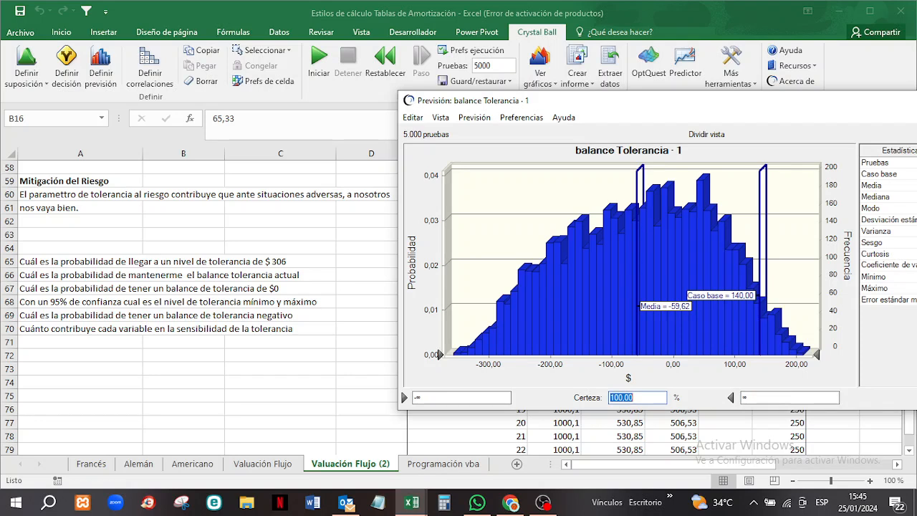
double_click(419, 398)
left_click(428, 398)
key("BackSpace")
key("BackSpace")
type("2")
key("BackSpace")
type("-200")
key("Return")
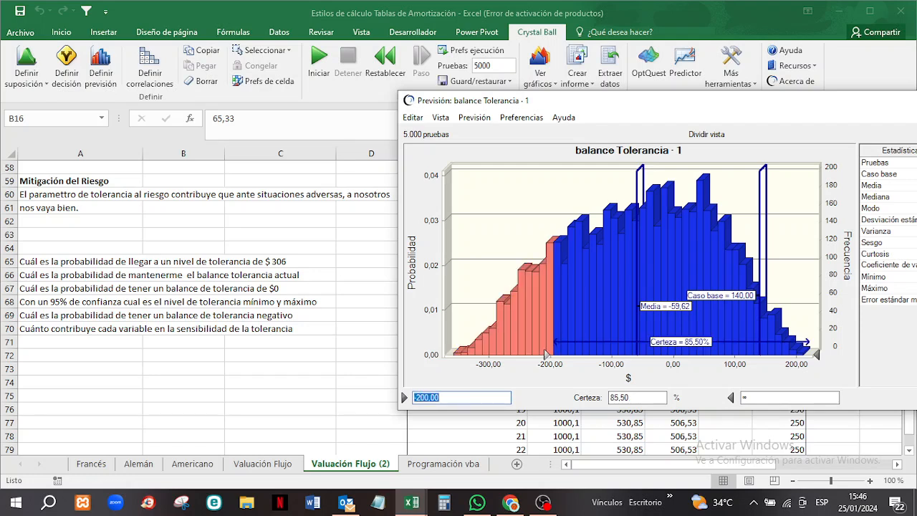
- Set the forecast's lower limit to -280, leaving the upper limit at infinity
double_click(429, 398)
type("280")
key("Return")
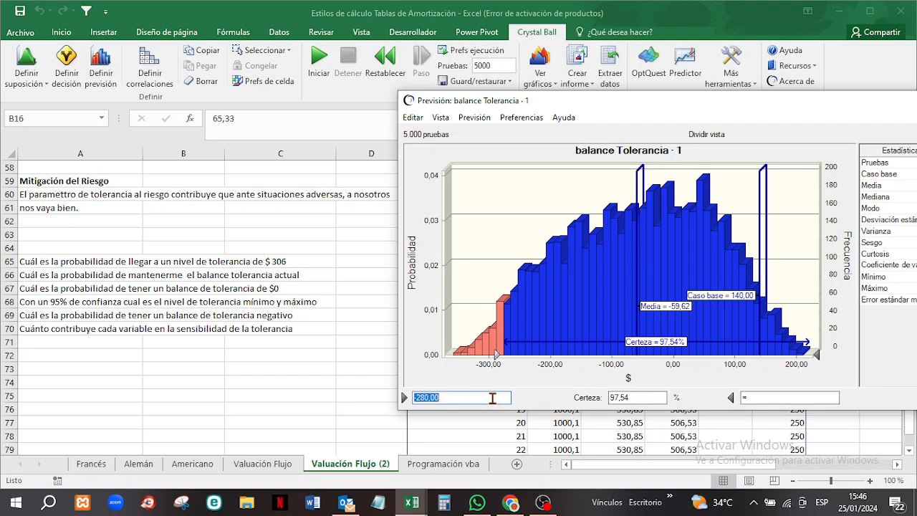
- Restore the forecast's certainty to 100% and reset its lower limit to minus infinity
left_click(617, 400)
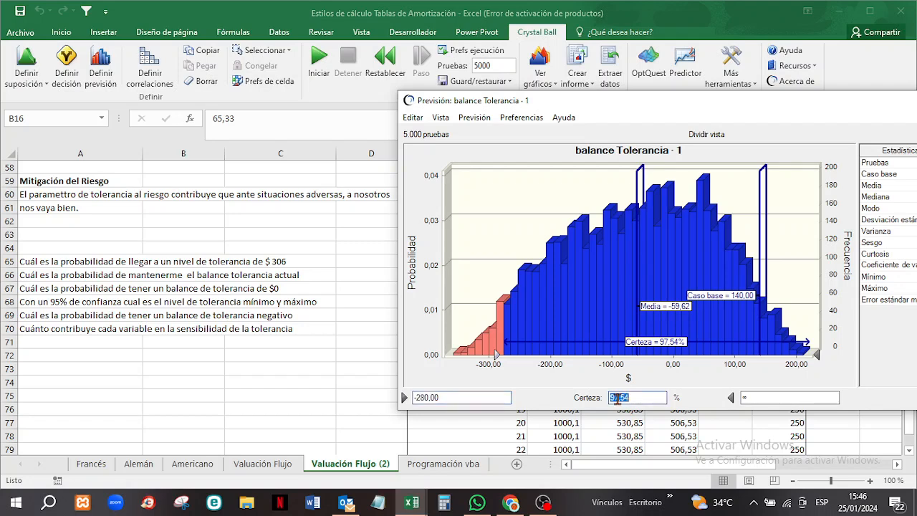
type("100")
key("Return")
left_click(495, 354)
left_click_drag(495, 355, 439, 355)
double_click(620, 396)
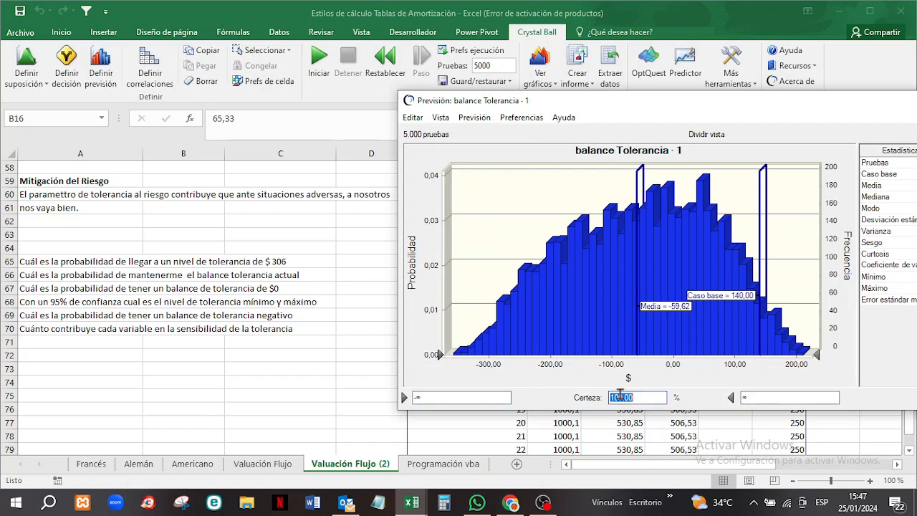
left_click(450, 216)
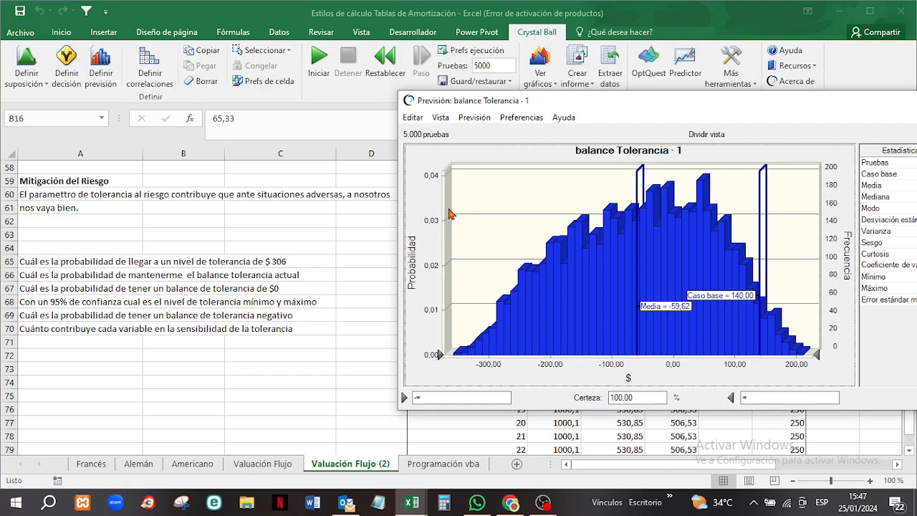
- Open the forecast's sensitivity chart and examine how much each variable contributes to the variance of balance Tolerancia
left_click(440, 117)
mouse_move(465, 125)
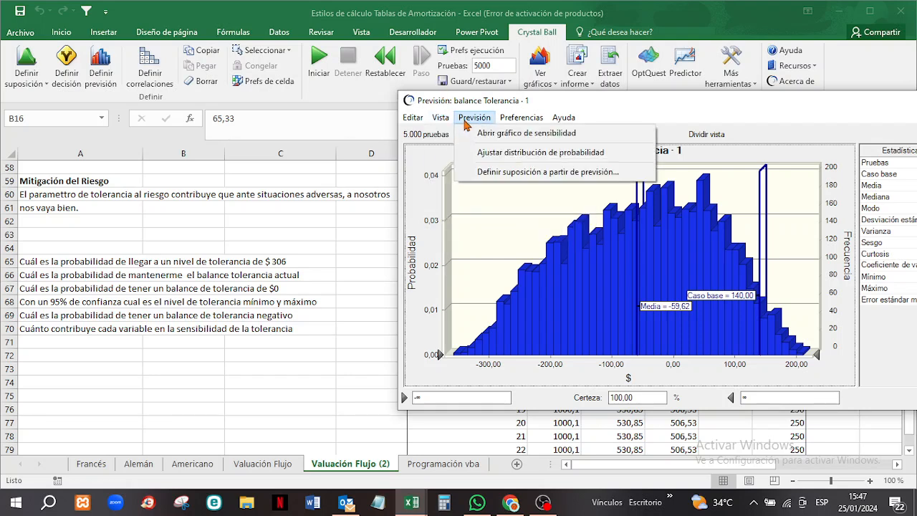
left_click(504, 137)
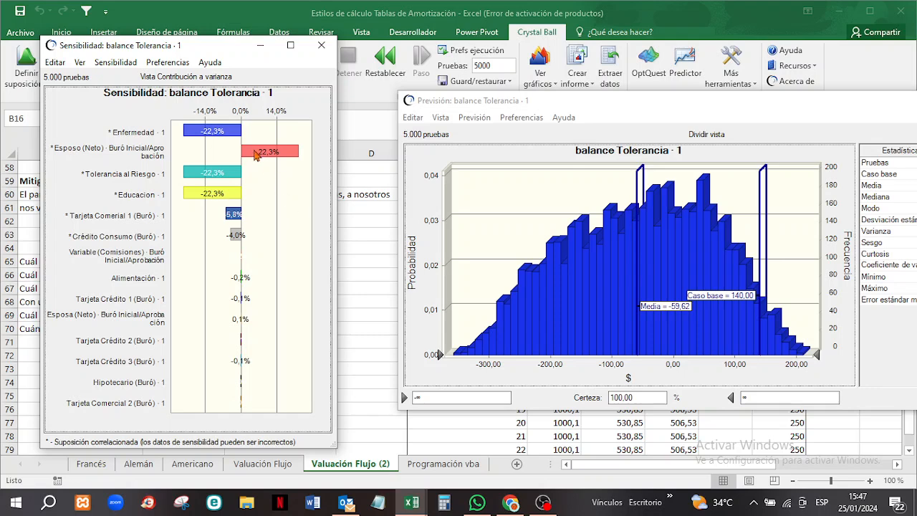
mouse_move(217, 136)
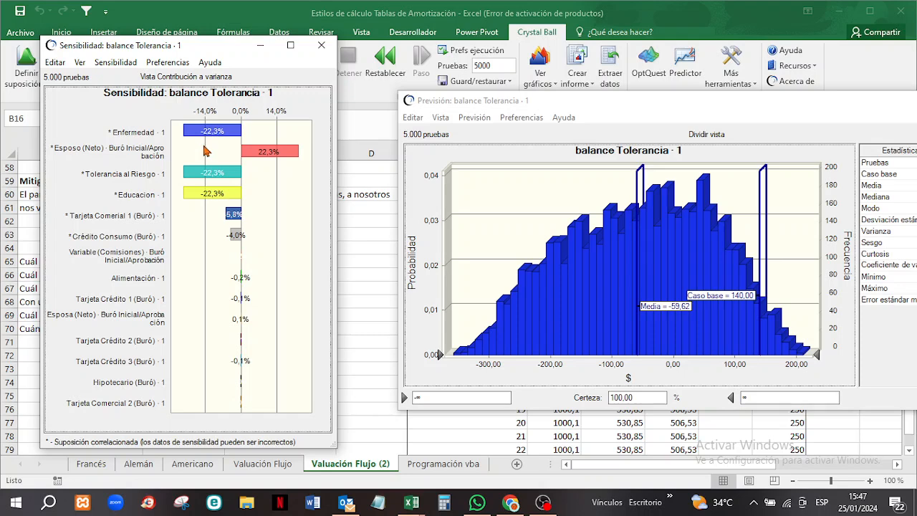
mouse_move(283, 157)
mouse_move(237, 244)
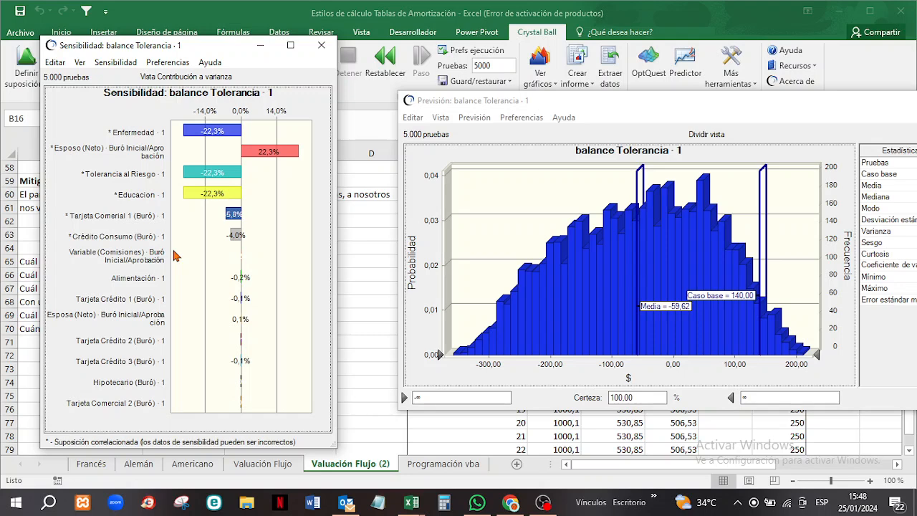
mouse_move(254, 154)
mouse_move(294, 152)
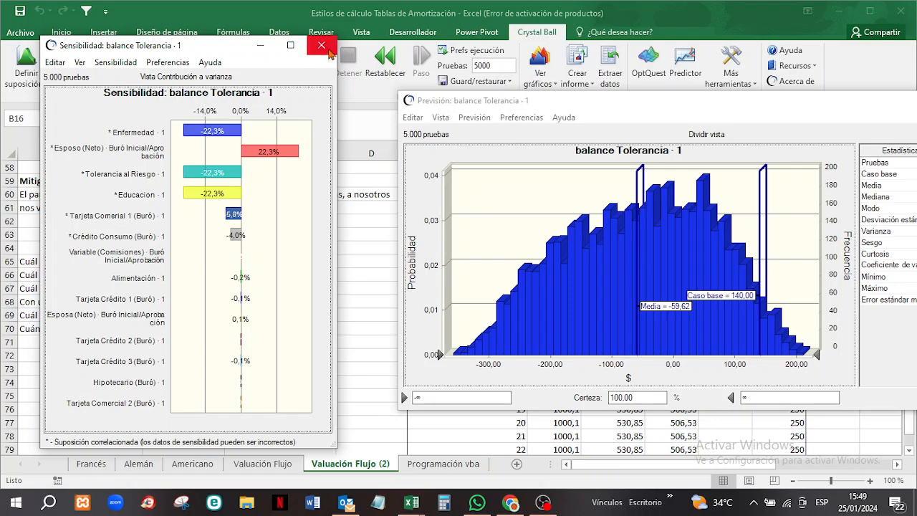
- Close the sensitivity chart and the balance Tolerancia forecast window
left_click(321, 45)
left_click_drag(695, 111, 434, 150)
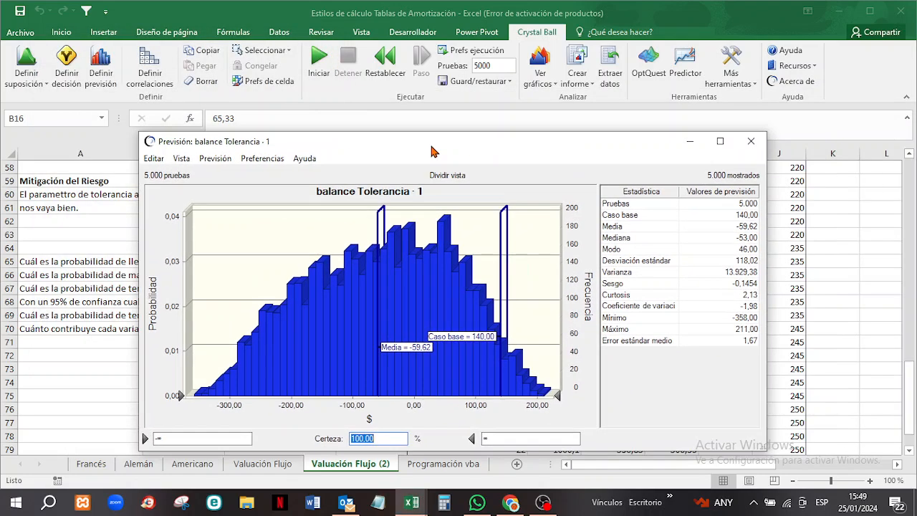
left_click(745, 142)
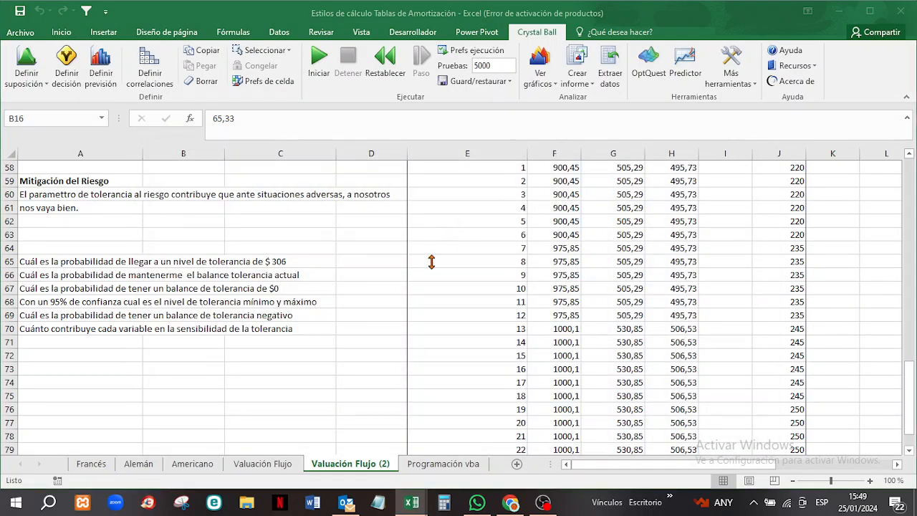
- Open the correlation definitions for the Esposo (Neto) income assumption in cell B11, resetting the simulation and dismissing the introductory message
scroll(432, 262, "up", 7)
scroll(433, 262, "up", 11)
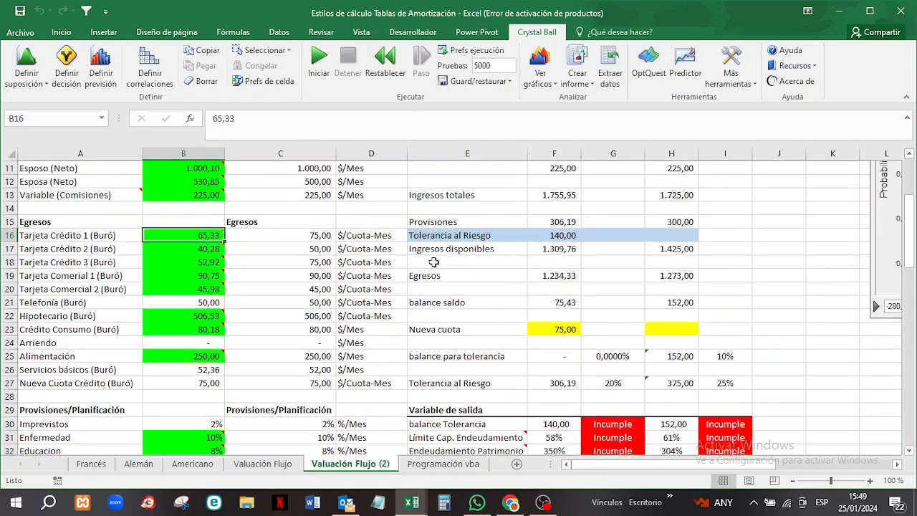
scroll(435, 263, "up", 1)
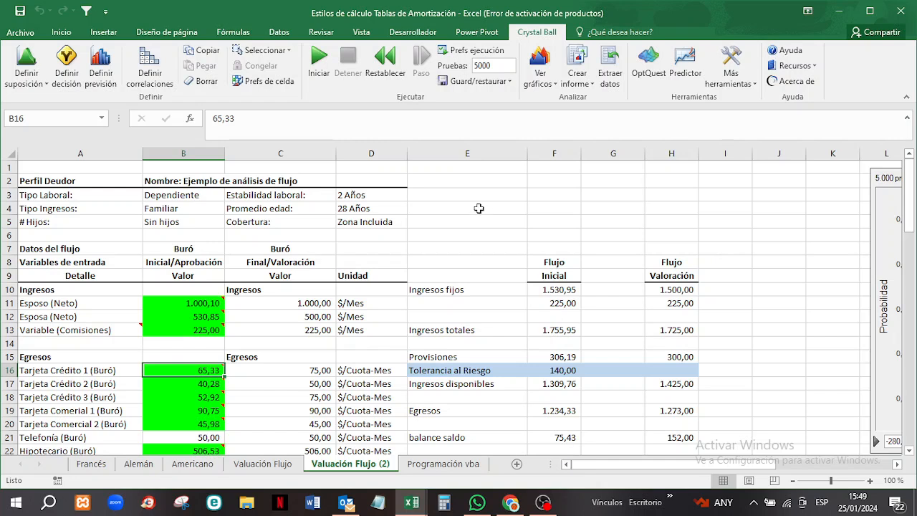
left_click(199, 303)
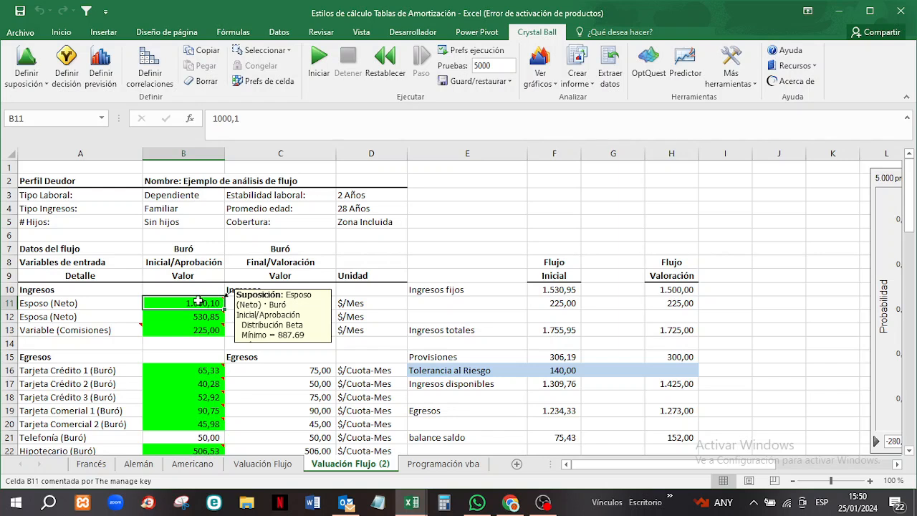
left_click(159, 79)
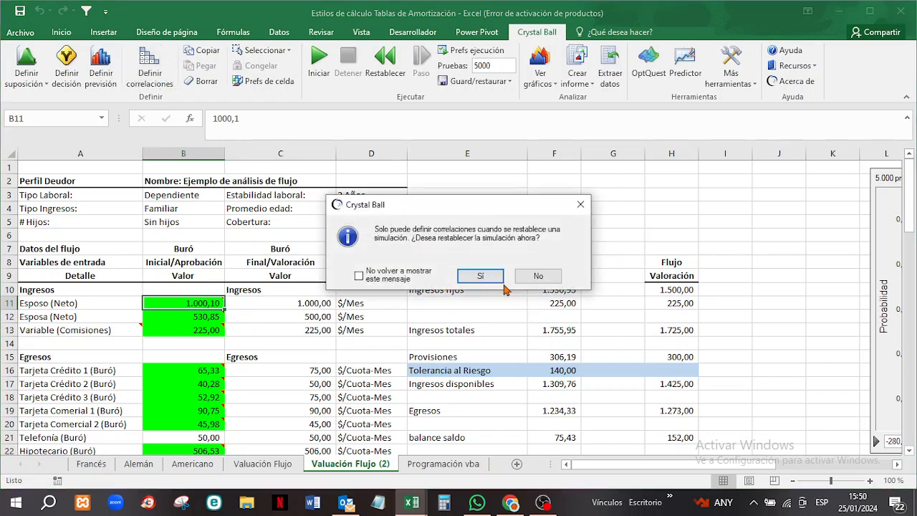
left_click(490, 277)
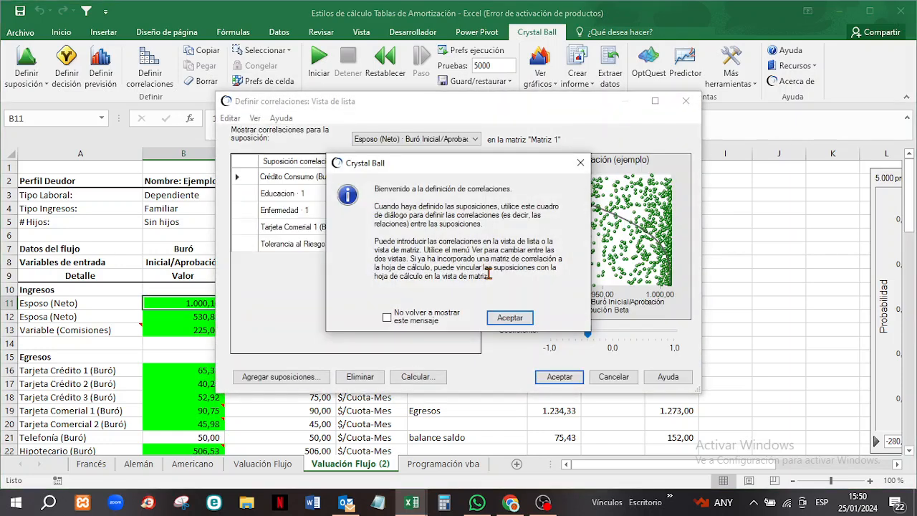
left_click(509, 316)
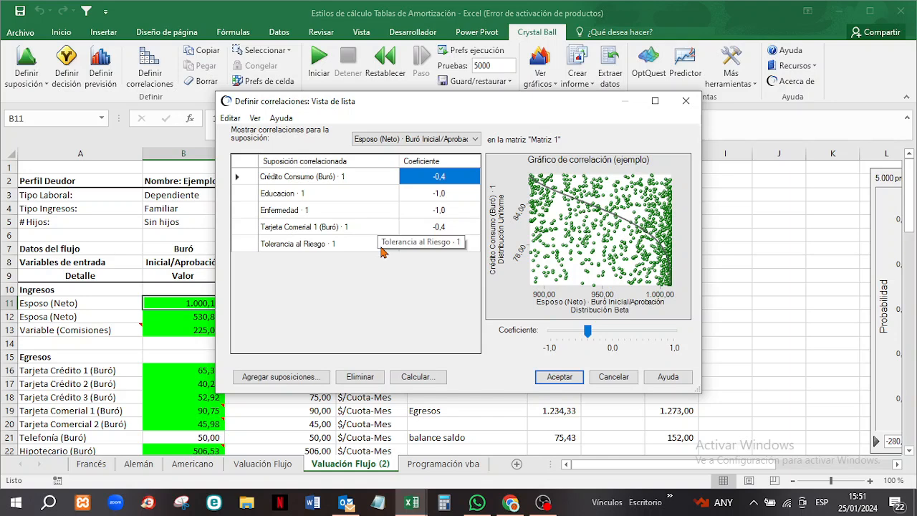
- Review Esposo (Neto)'s correlation charts with Educacion, Enfermedad and Tolerancia al Riesgo, and accept the existing coefficients
left_click(449, 197)
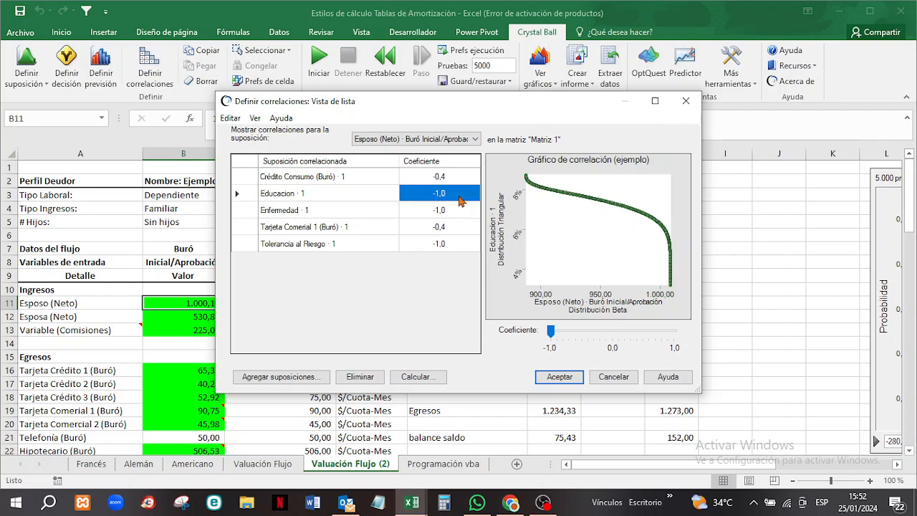
left_click(440, 215)
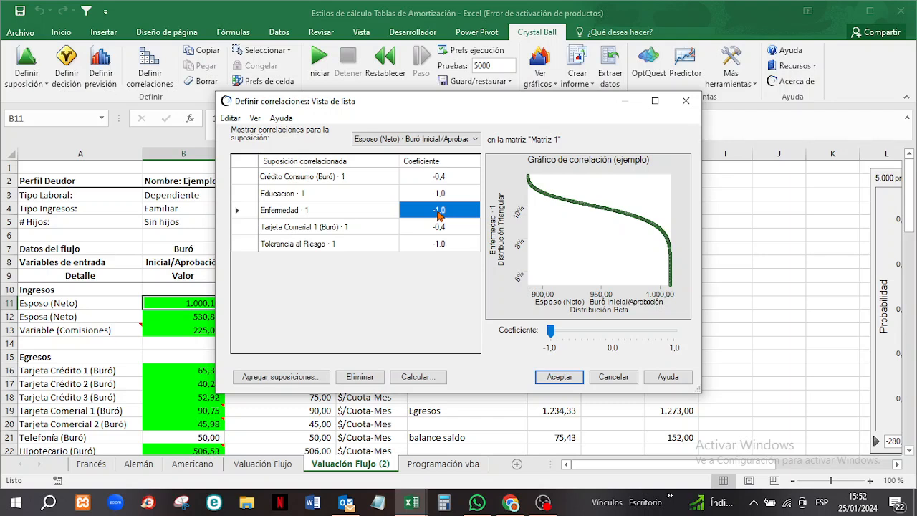
left_click(439, 245)
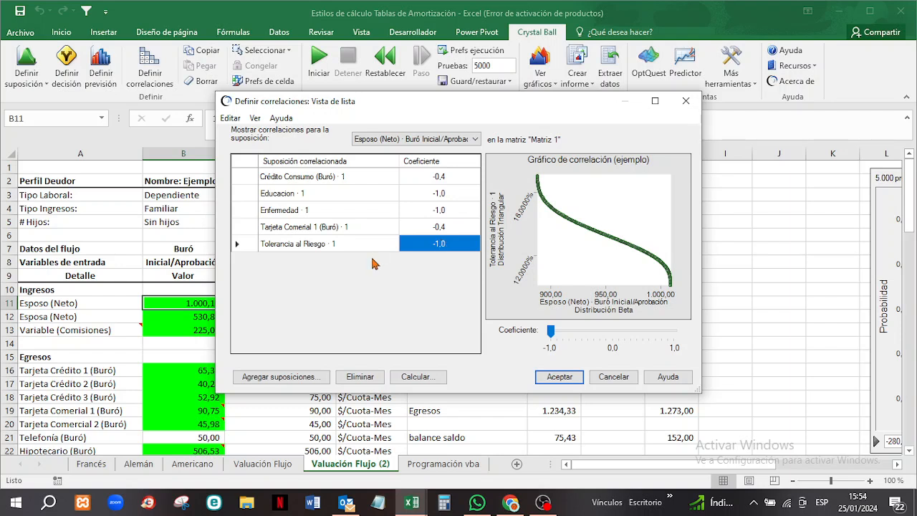
left_click(549, 380)
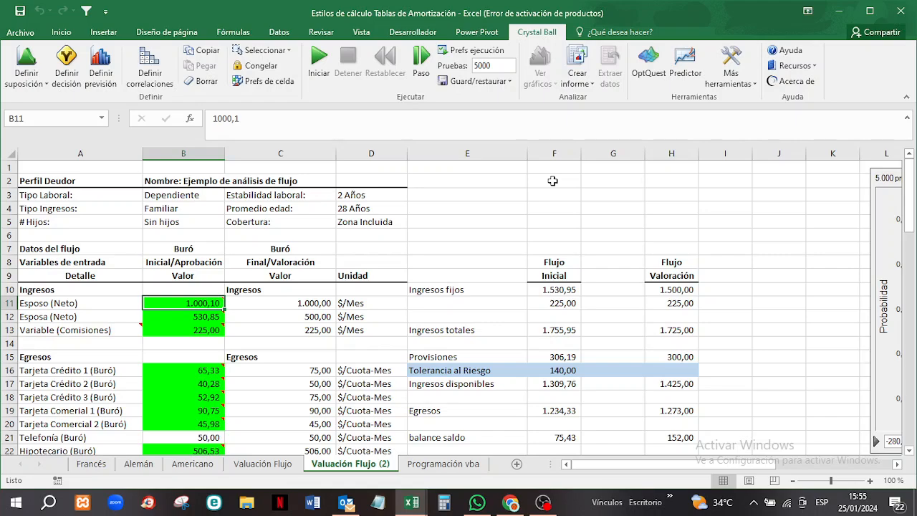
- Run the simulation again with 5000 trials and close its control panel
scroll(533, 224, "down", 6)
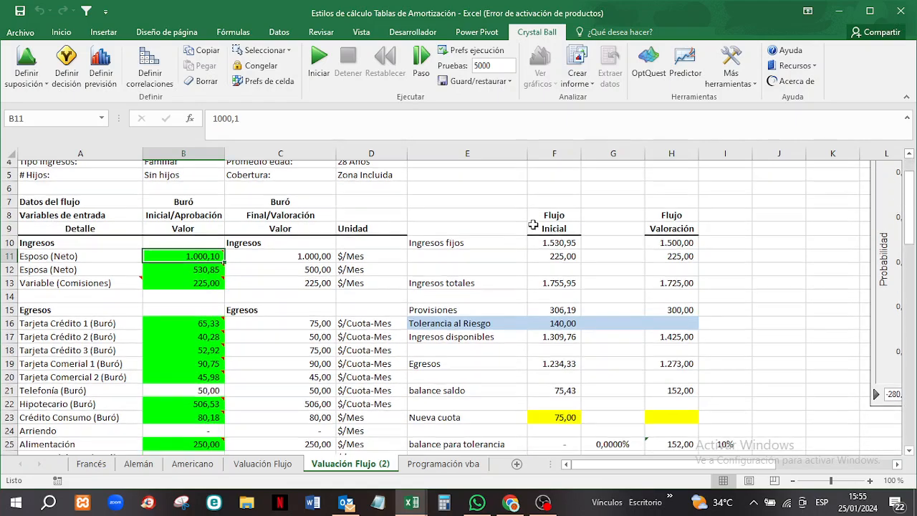
scroll(532, 224, "down", 5)
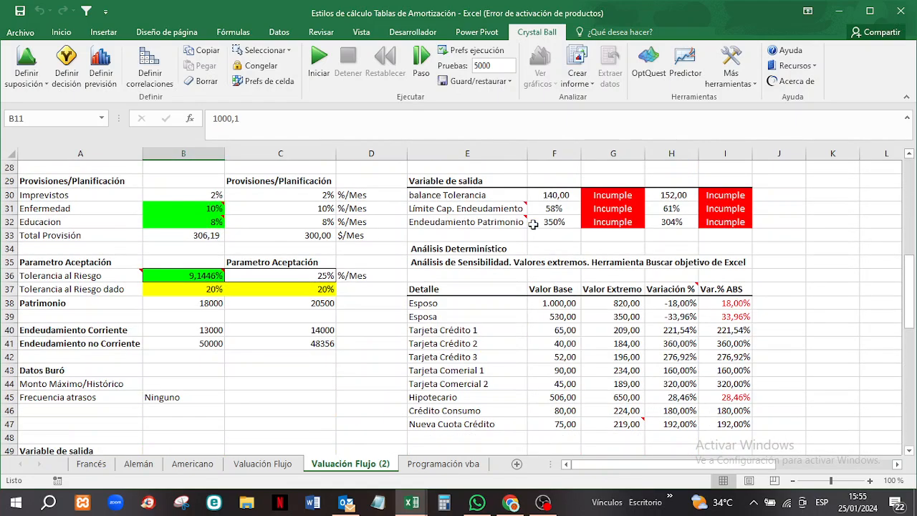
scroll(532, 224, "down", 5)
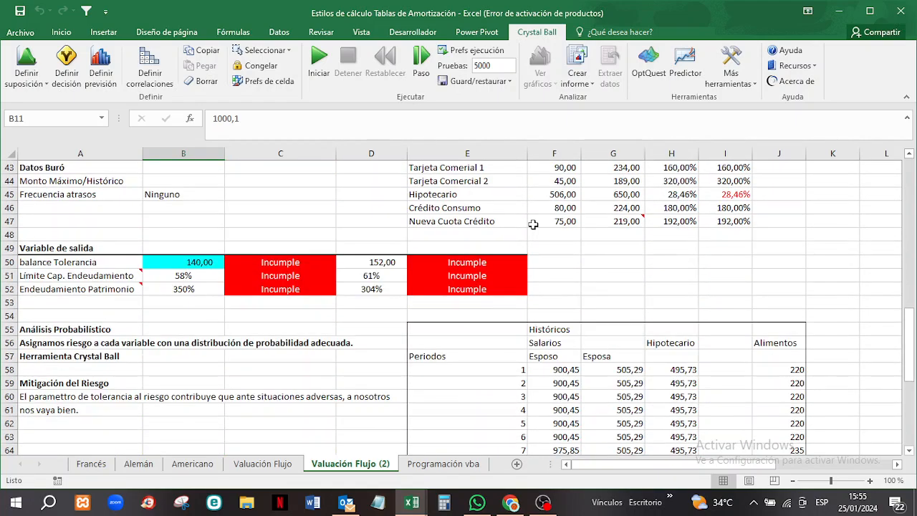
scroll(533, 224, "up", 16)
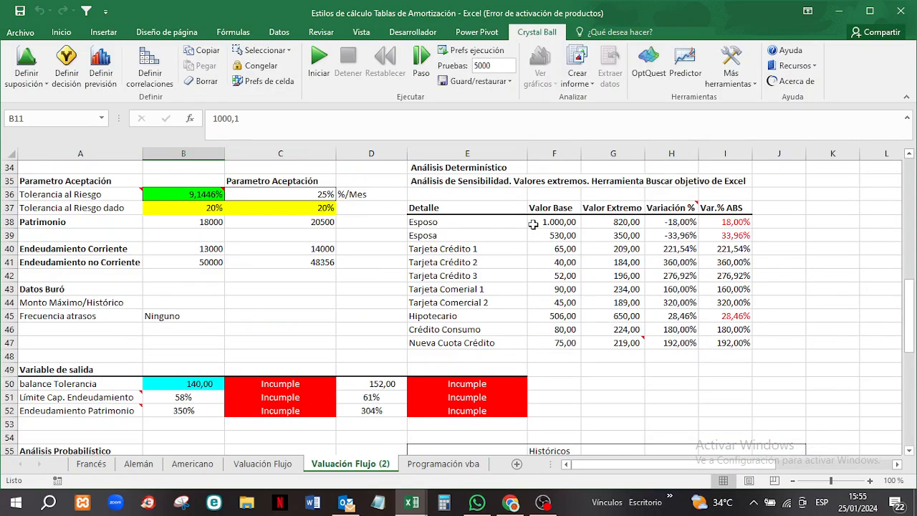
left_click(322, 59)
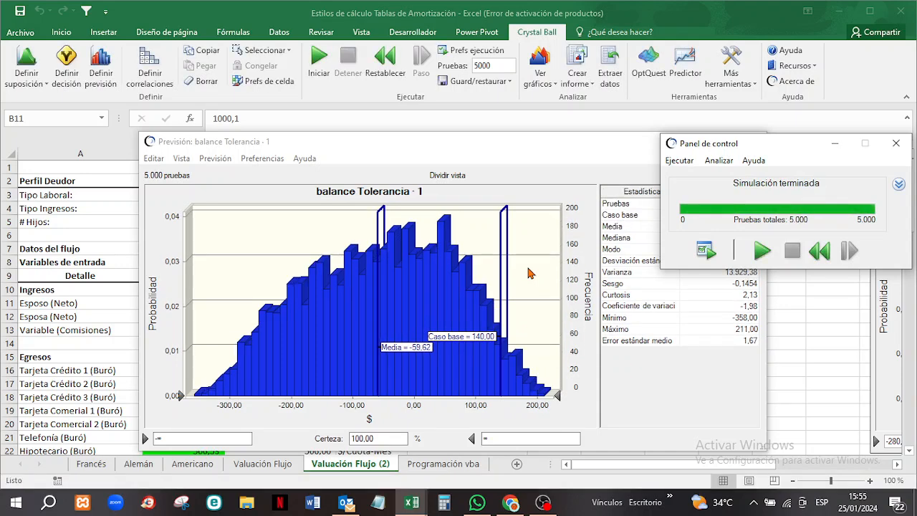
left_click(895, 144)
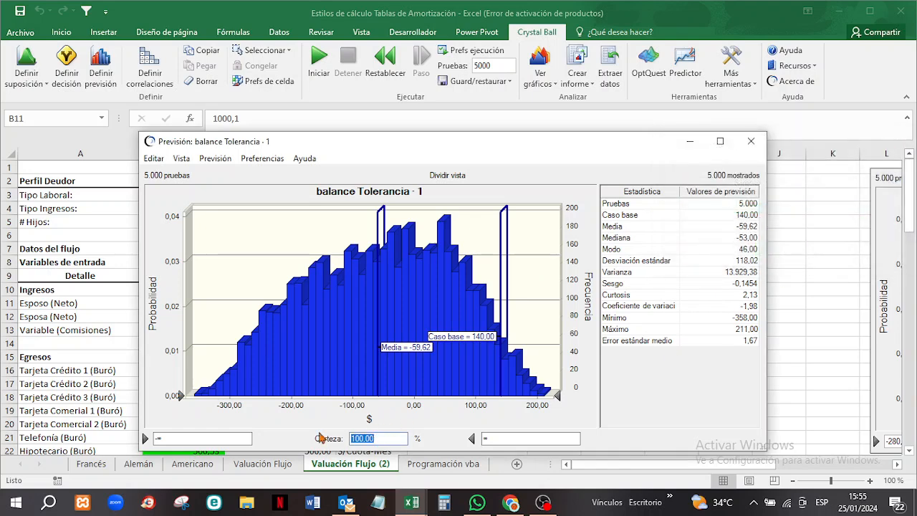
- Set the lower limit of the balance Tolerancia forecast to -280 to obtain its certainty
left_click(166, 438)
type("-280")
key("Return")
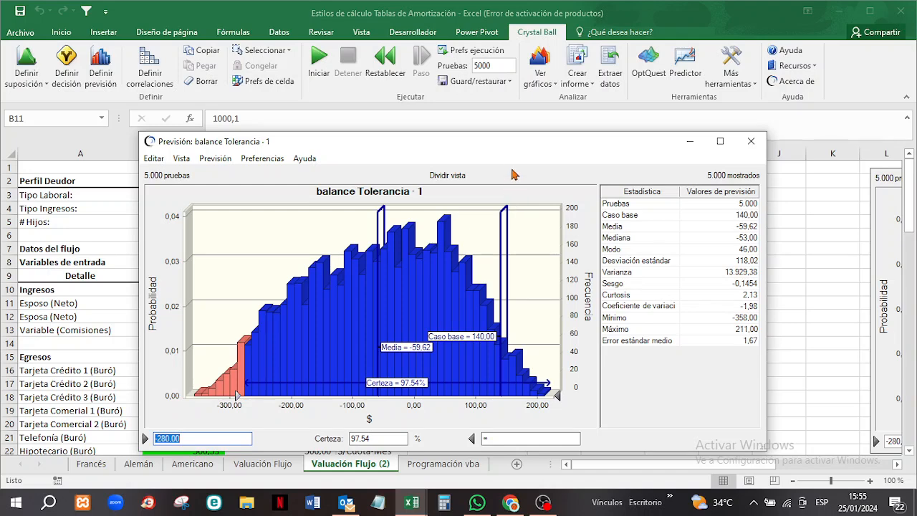
- Reopen the balance Tolerancia forecast chart from the list of forecast charts
left_click(513, 135)
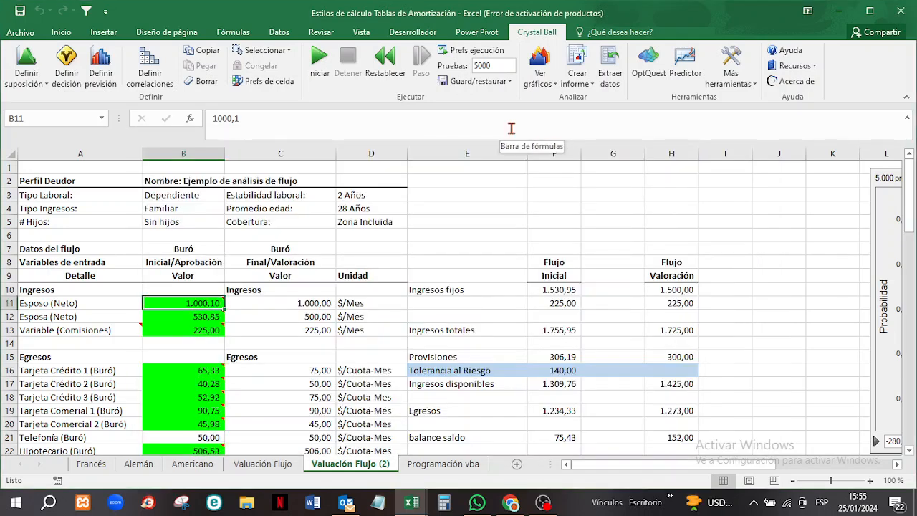
left_click(540, 68)
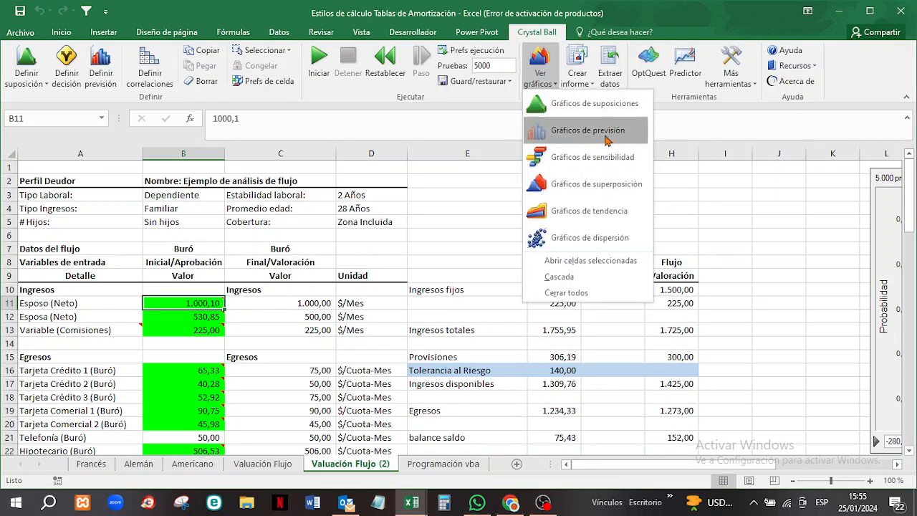
left_click(605, 134)
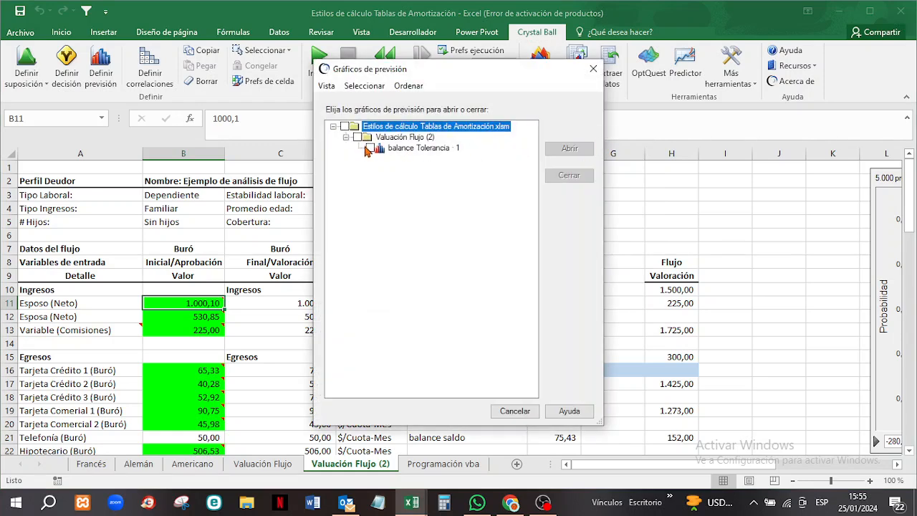
left_click(372, 148)
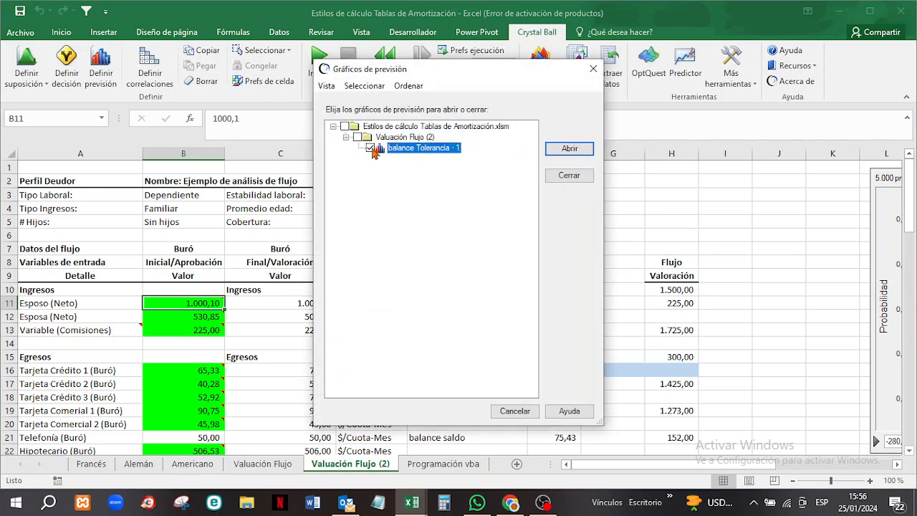
left_click(571, 149)
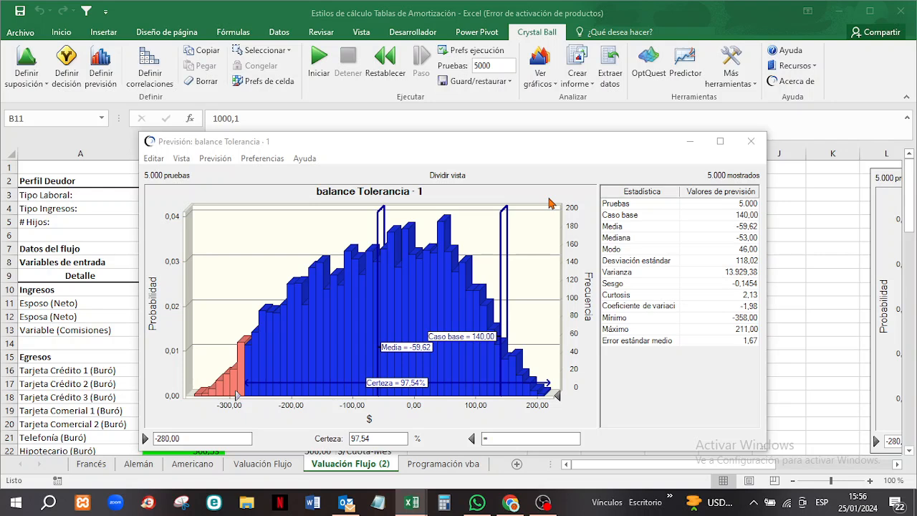
- Set the forecast's lower limit to 140 to obtain the probability of keeping the current tolerance balance
left_click(167, 439)
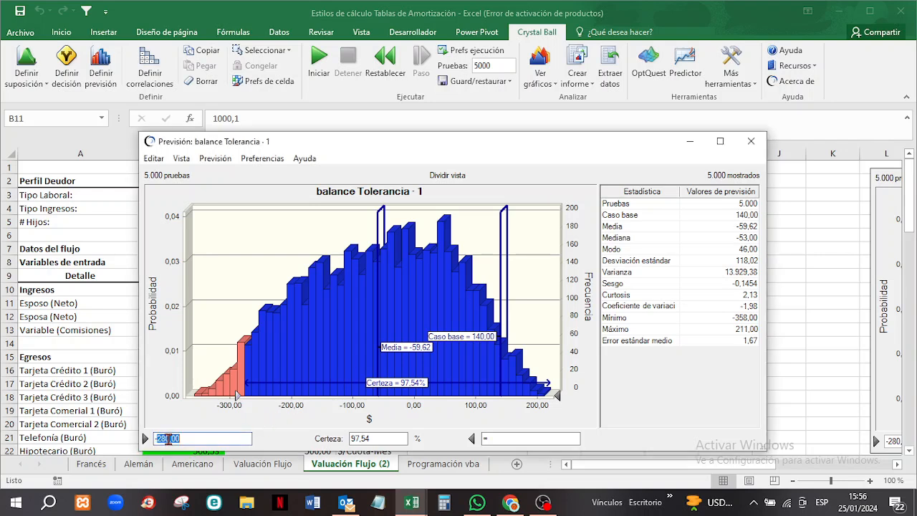
double_click(167, 439)
type("140")
key("Return")
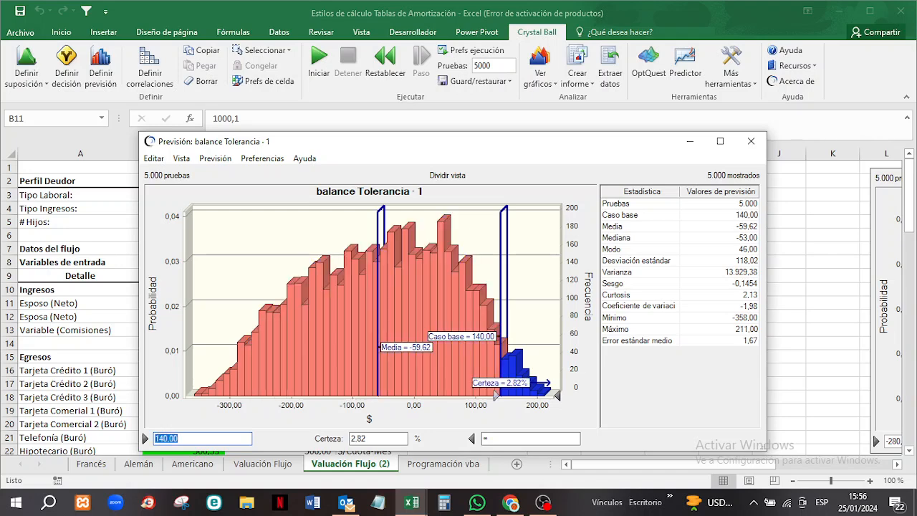